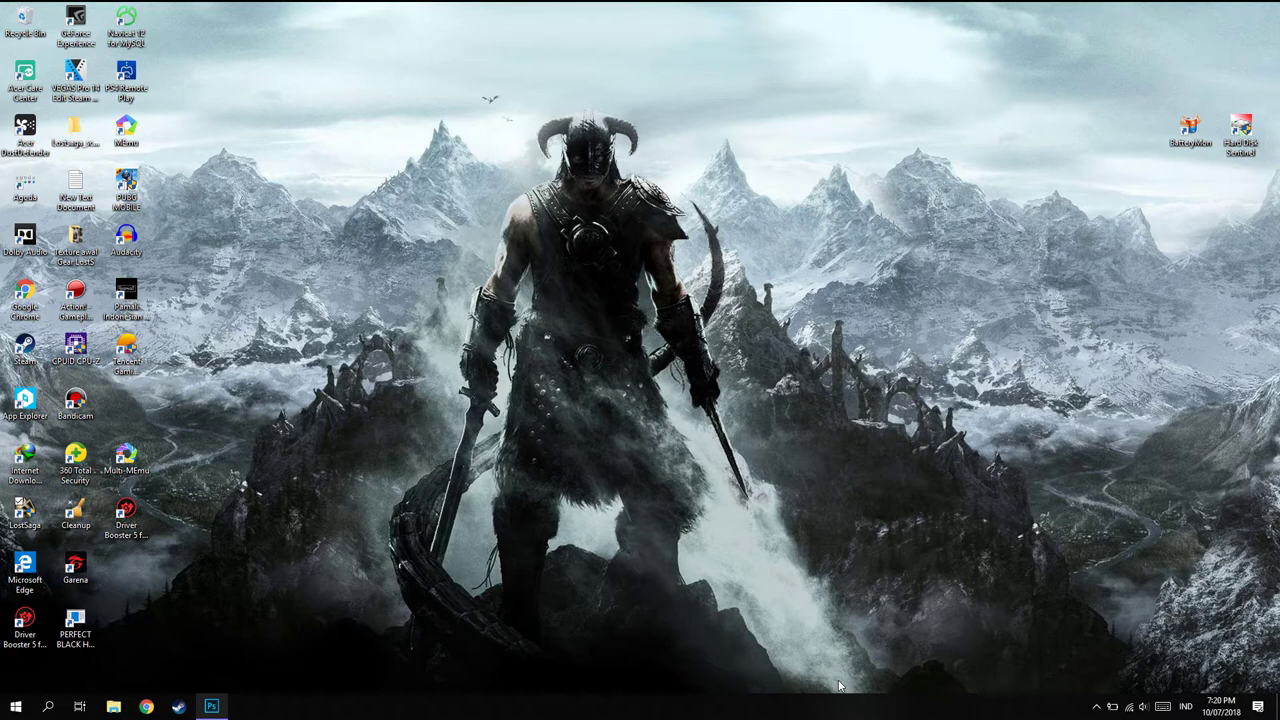
Bring Photoshop back up and start a new document.
click(212, 707)
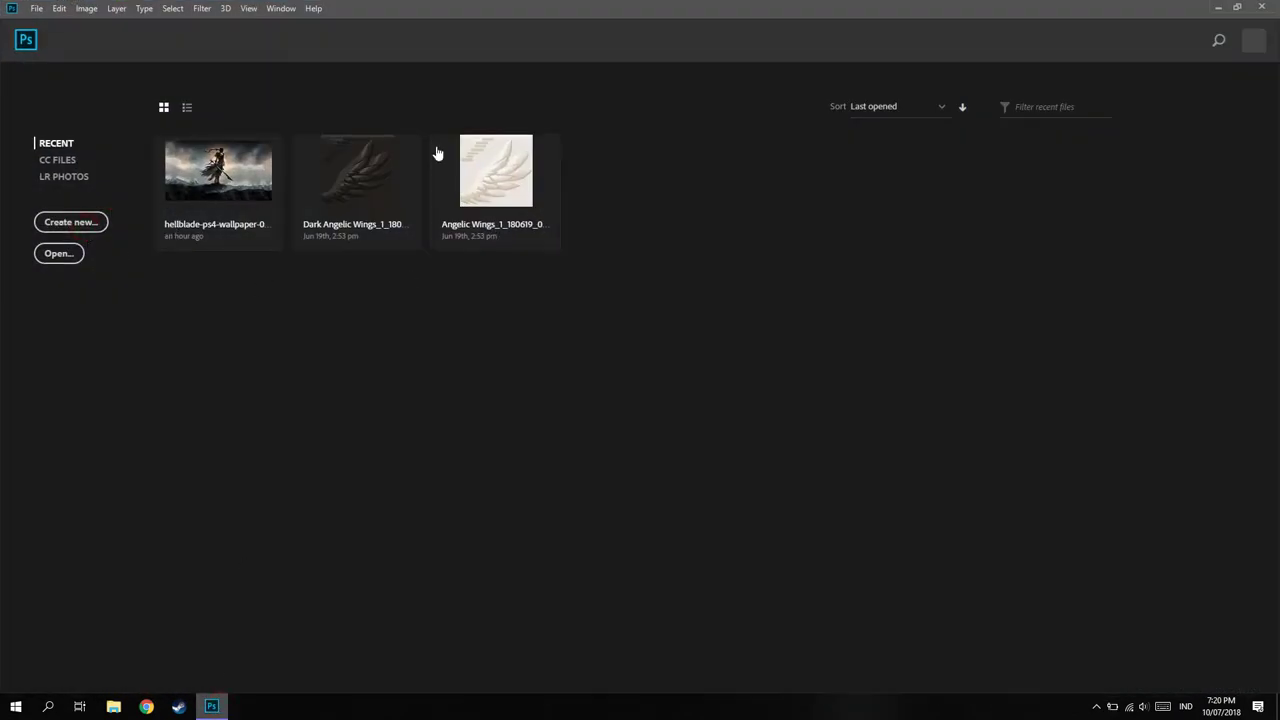
key(ctrl+n)
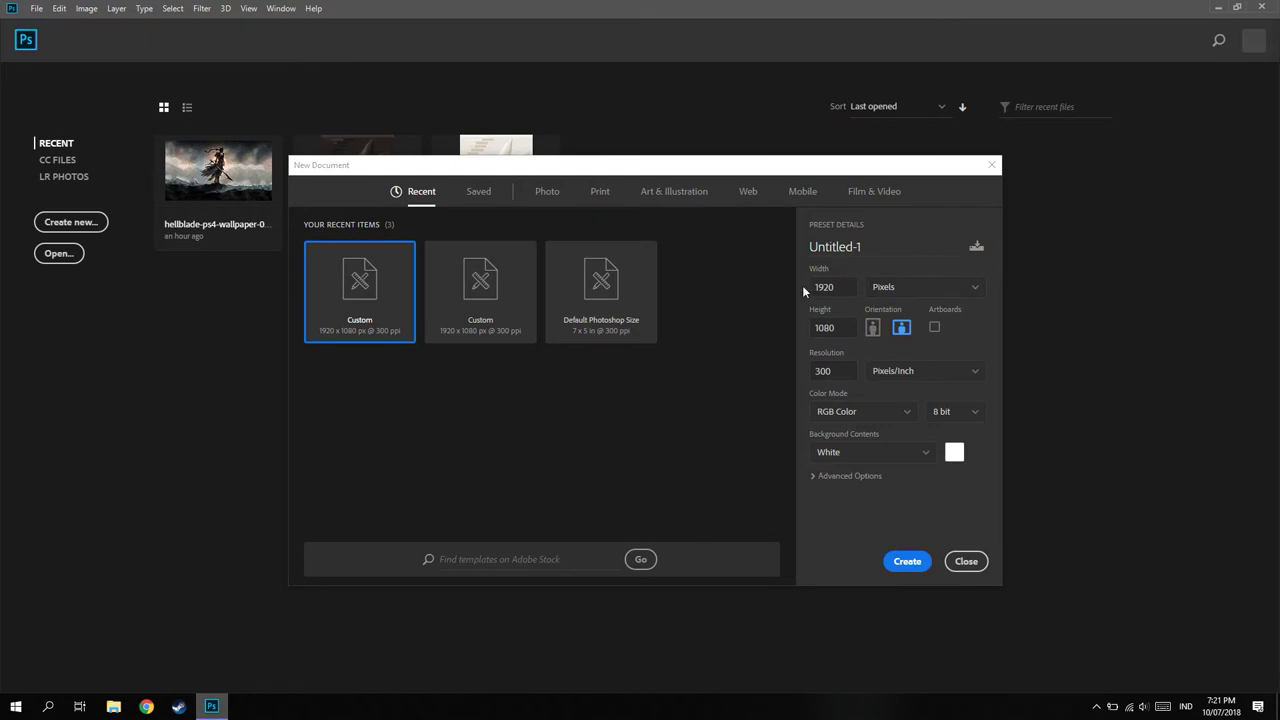
Create a 1920 × 1080 px, 300 ppi, 8-bit RGB document with a White background.
click(846, 292)
click(837, 278)
click(938, 420)
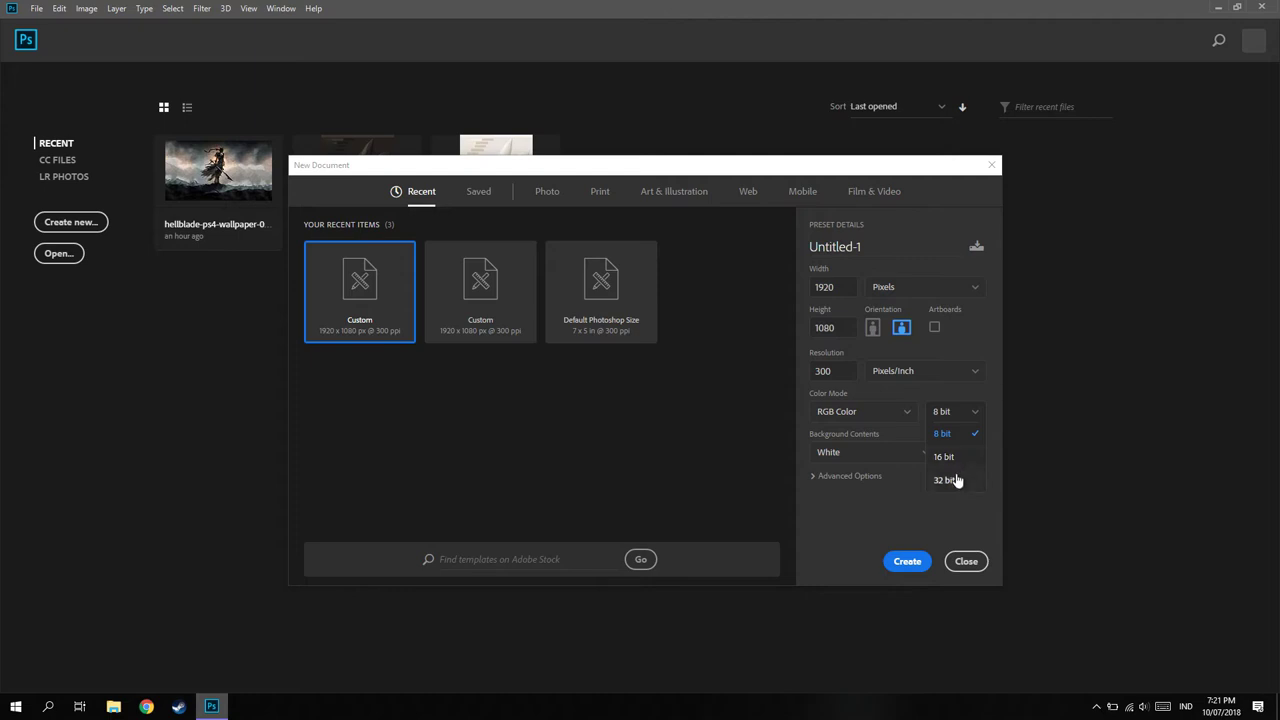
click(966, 411)
click(900, 460)
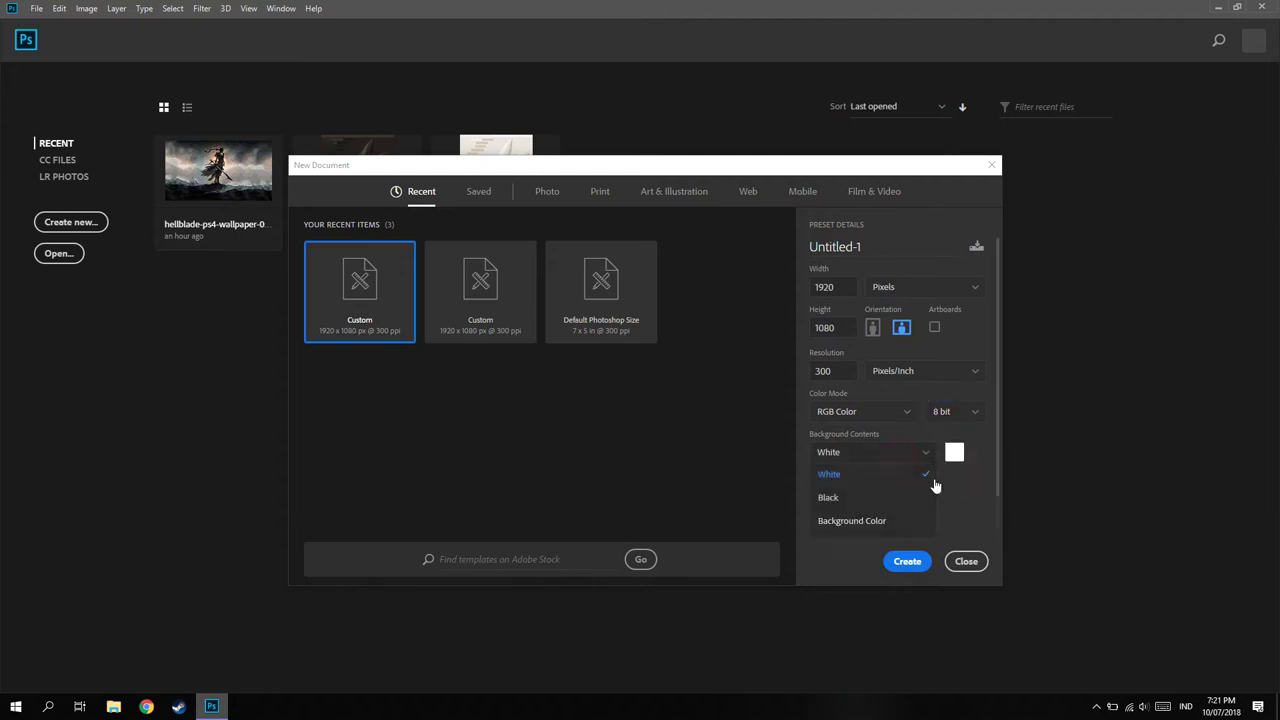
click(878, 499)
click(884, 456)
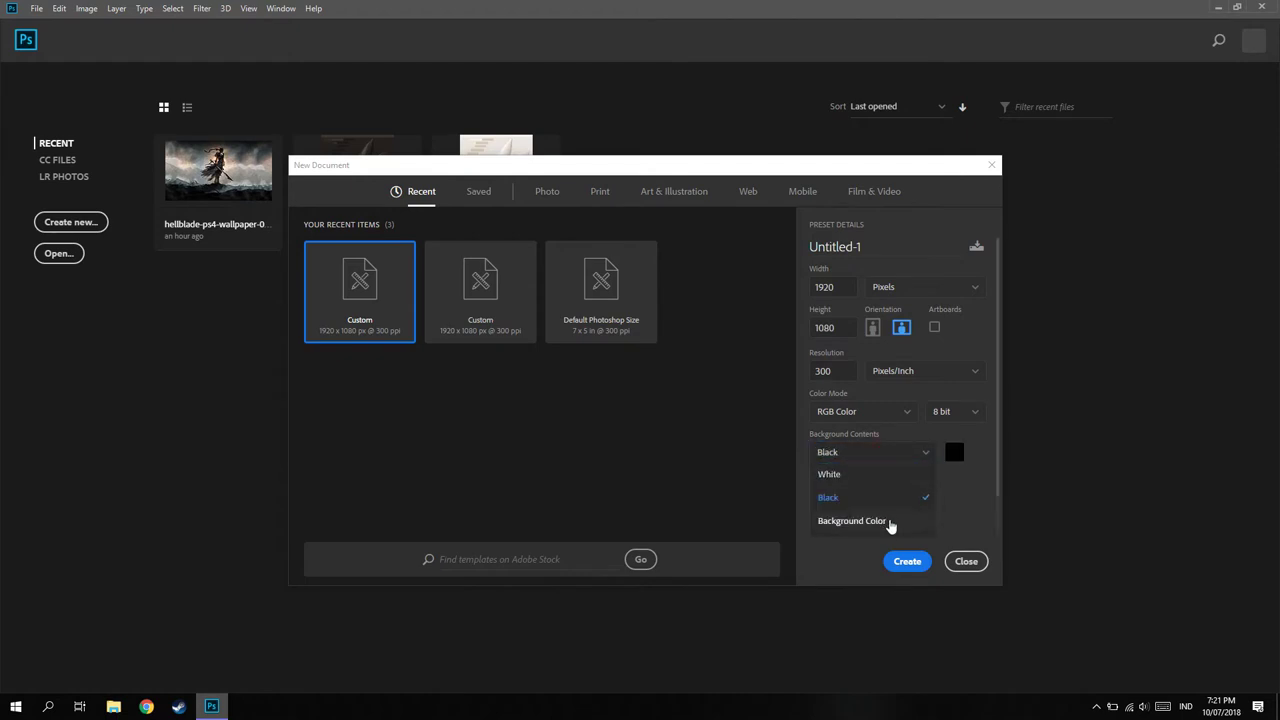
click(866, 523)
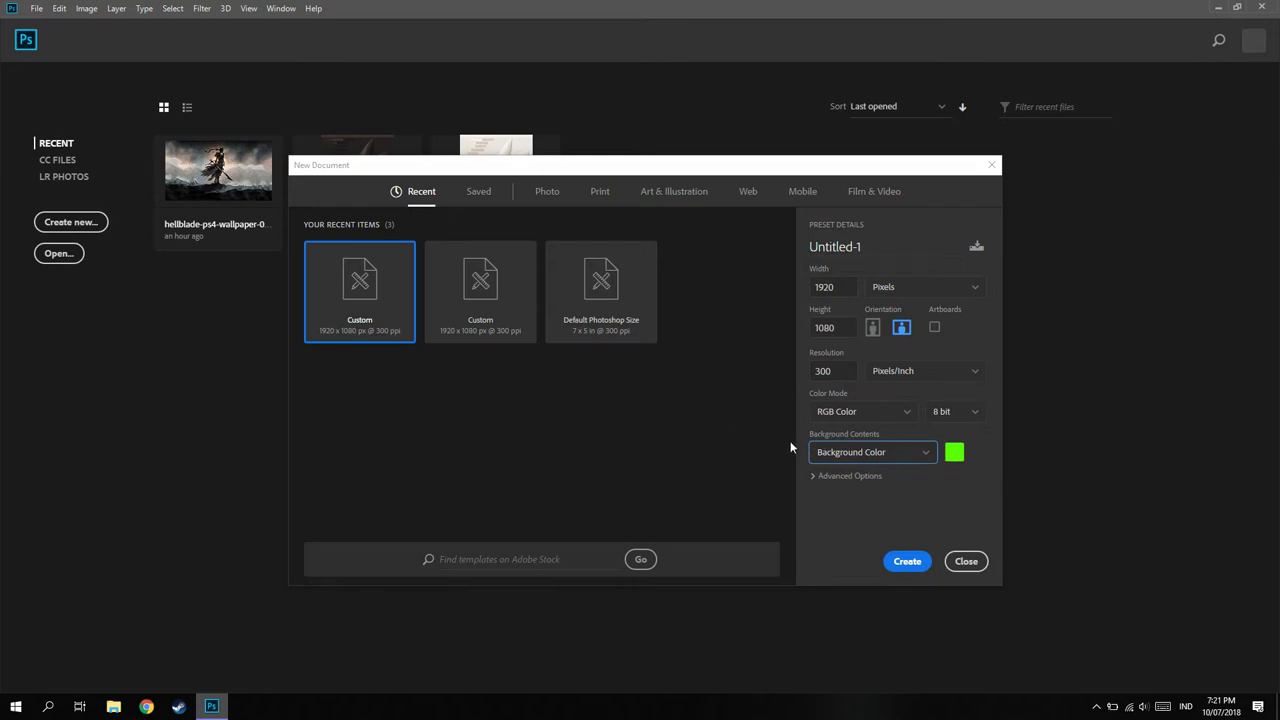
click(889, 455)
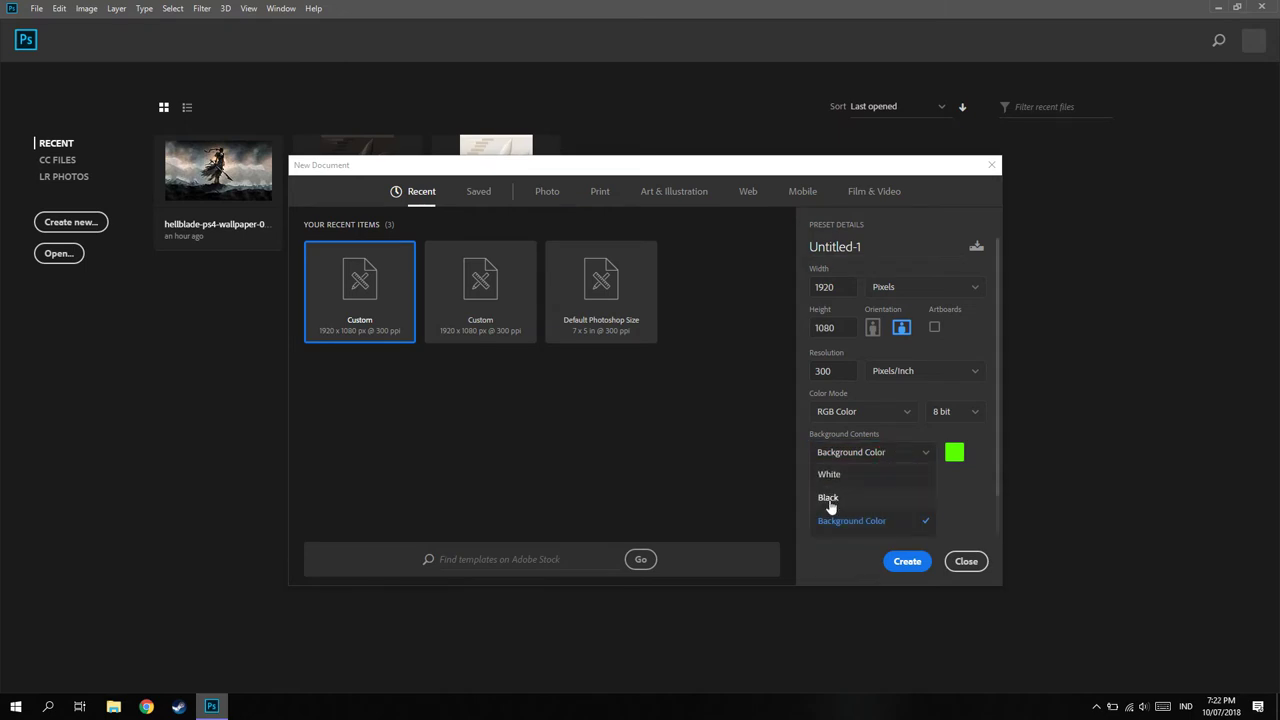
click(850, 475)
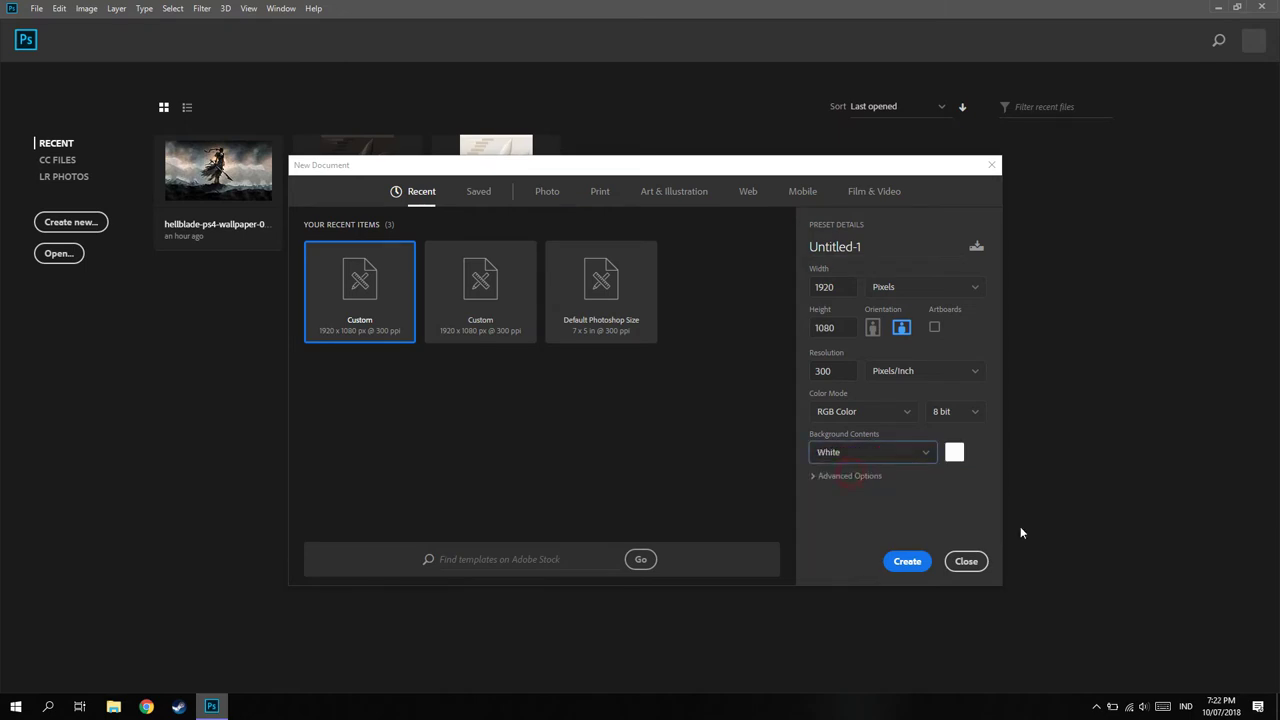
click(900, 562)
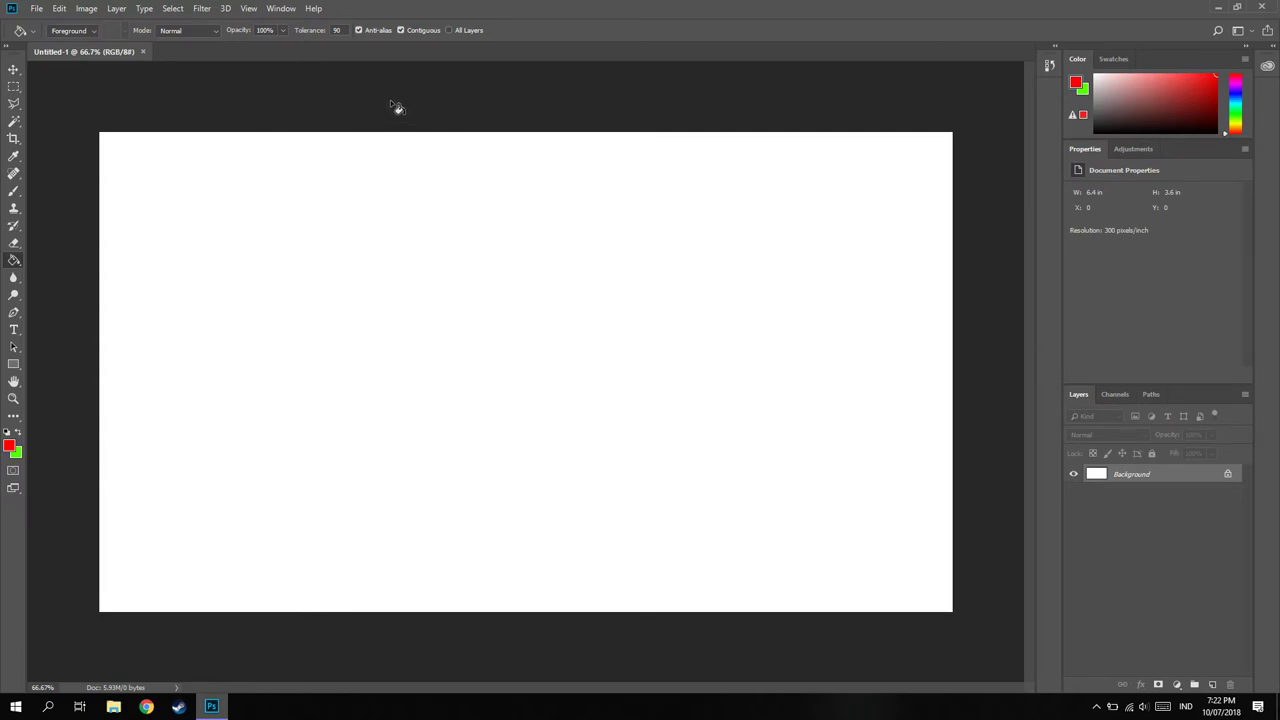
Show rulers and drag vertical and horizontal guides crossing at the canvas centre.
key(ctrl+r)
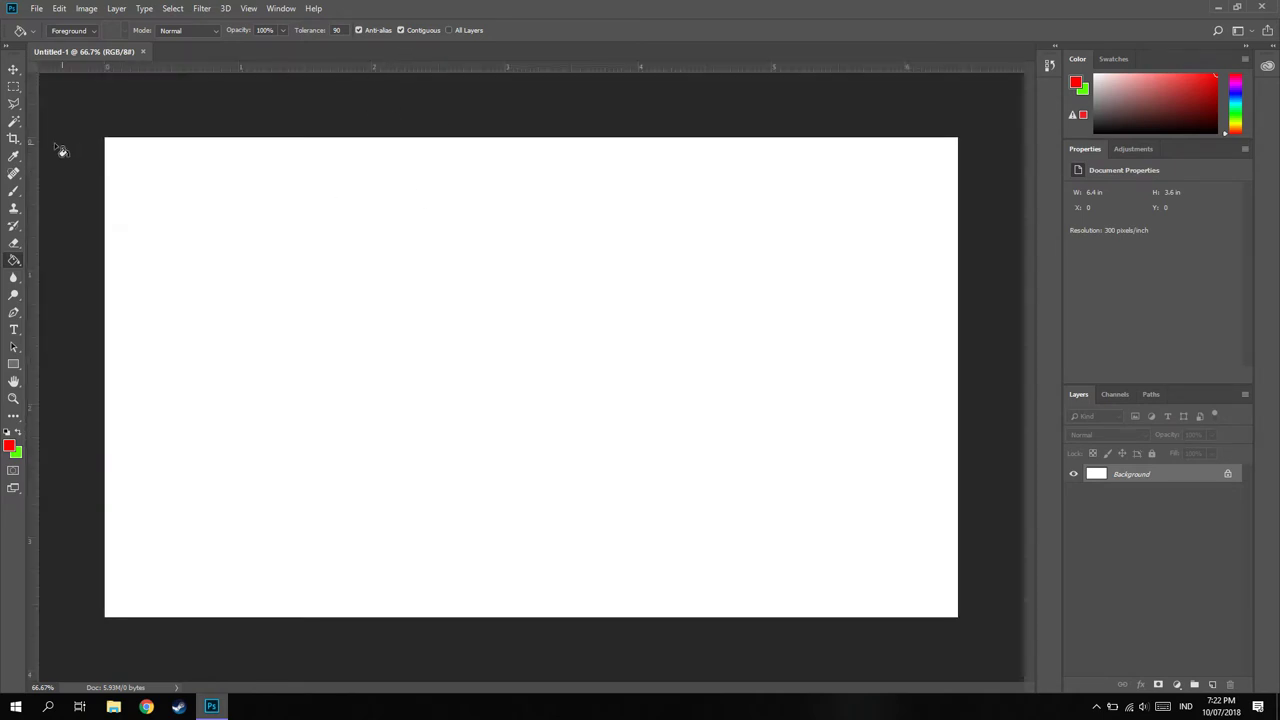
mouse_move(34, 145)
mouse_down()
mouse_move(548, 189)
mouse_move(534, 188)
mouse_up()
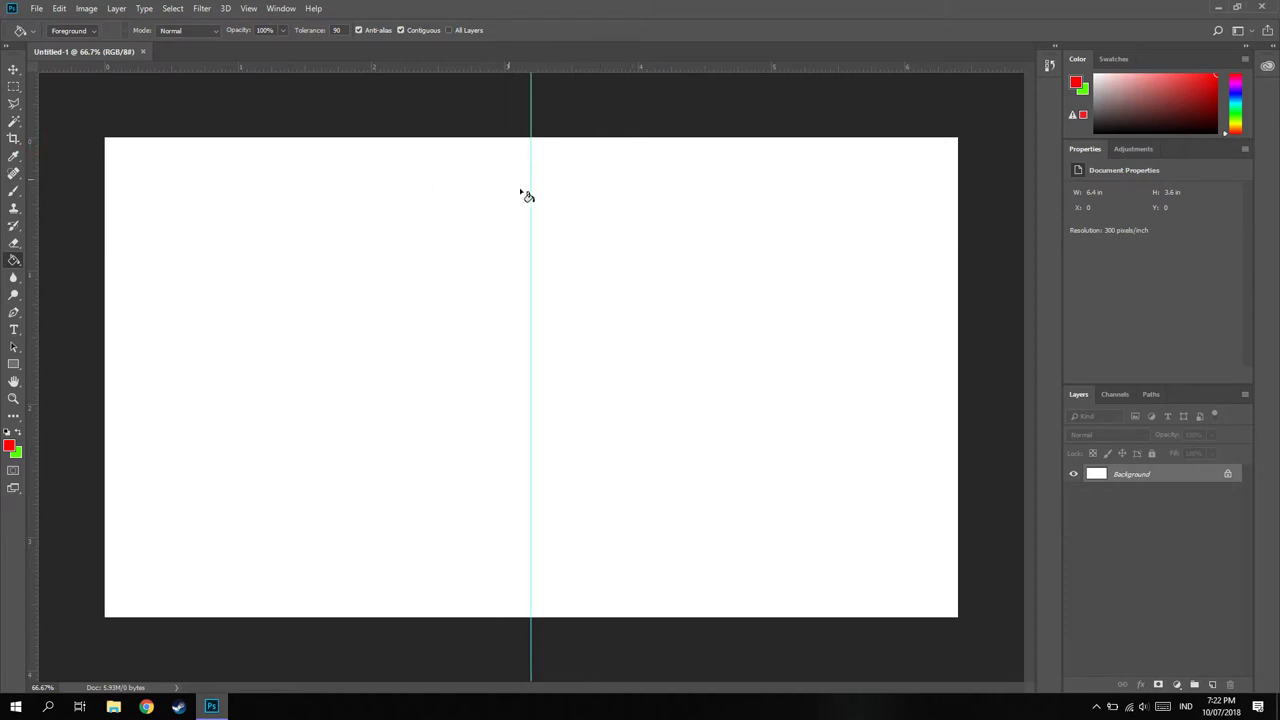
mouse_move(497, 68)
mouse_down()
mouse_move(520, 409)
mouse_move(522, 377)
mouse_up()
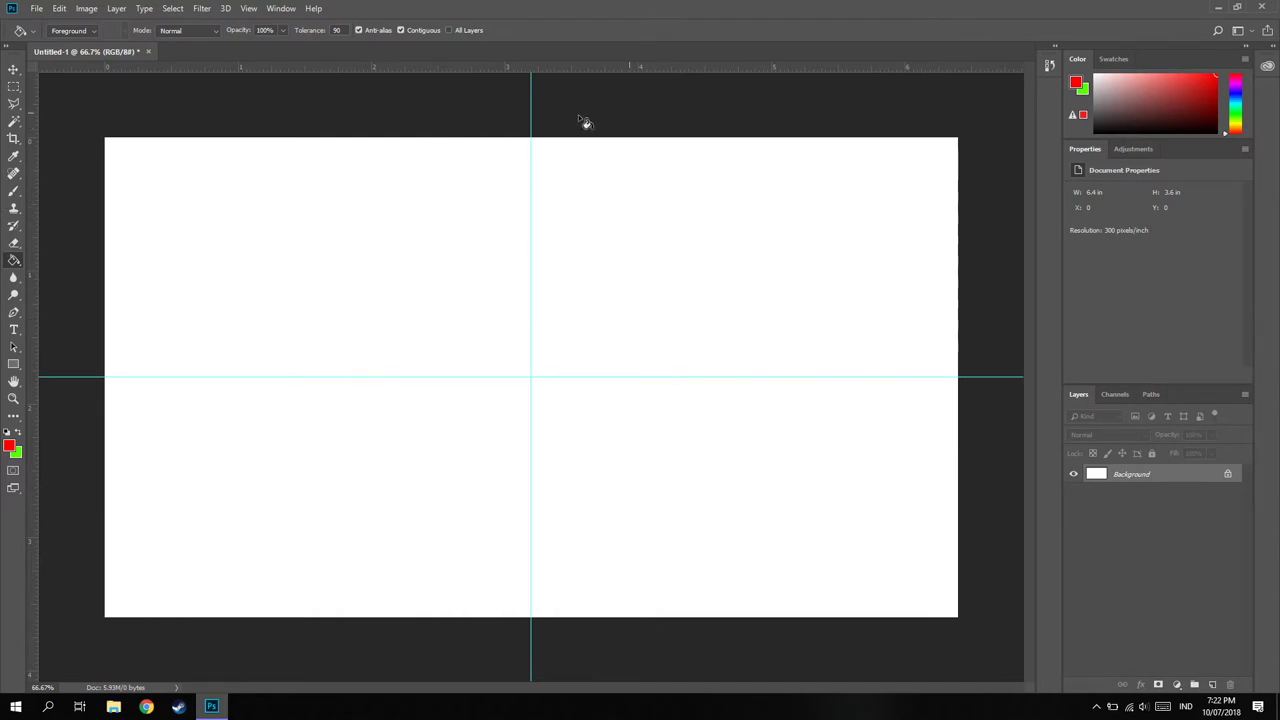
click(36, 12)
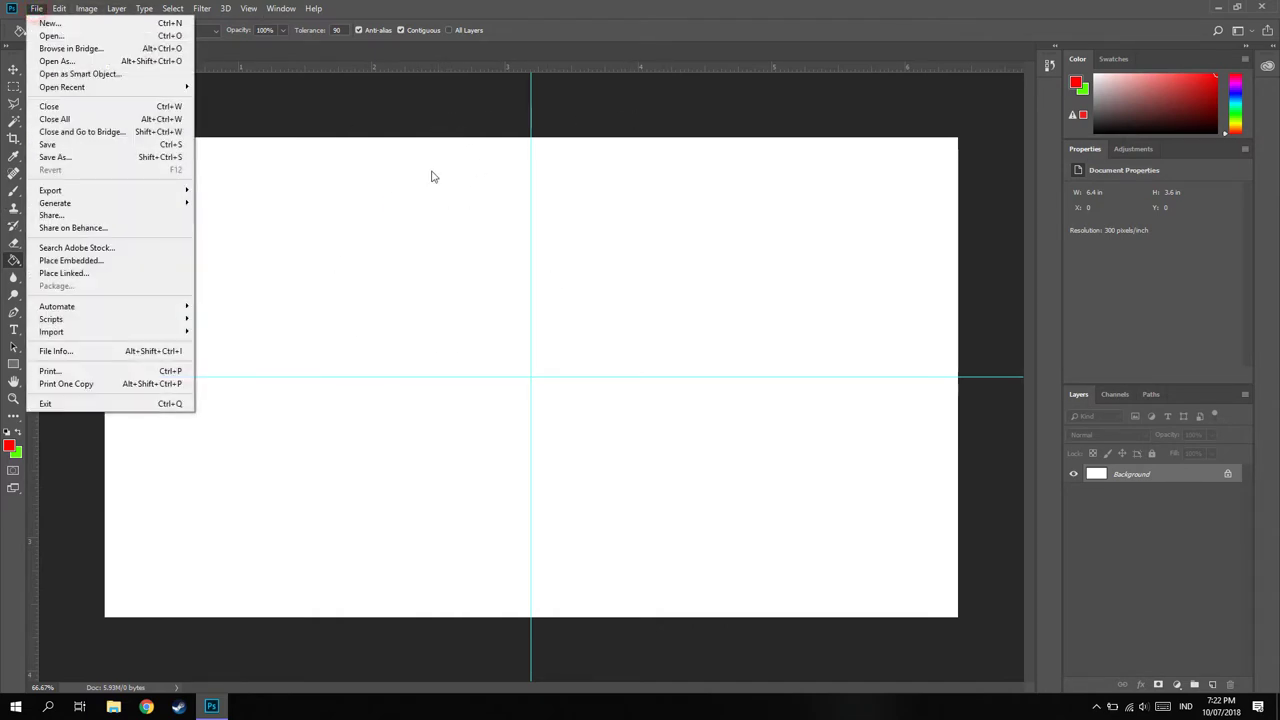
Open the hellblade-ps4-wallpaper-01 image.
click(53, 33)
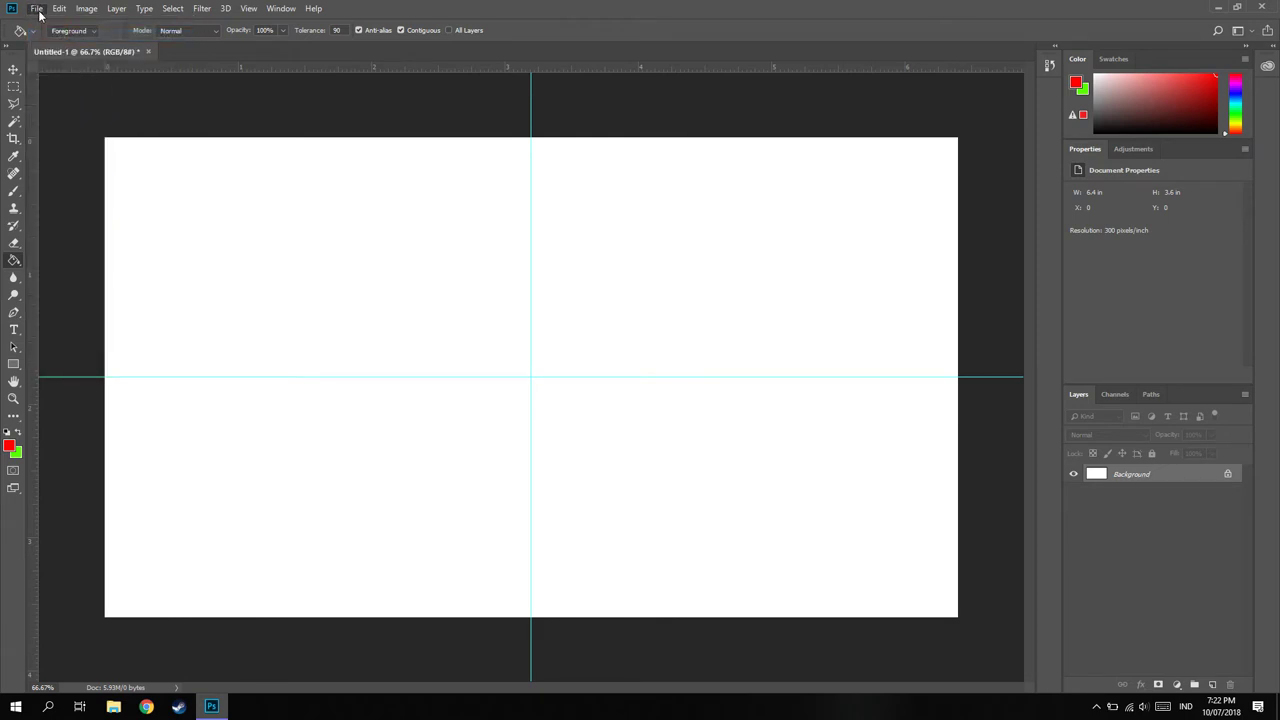
click(228, 100)
click(526, 337)
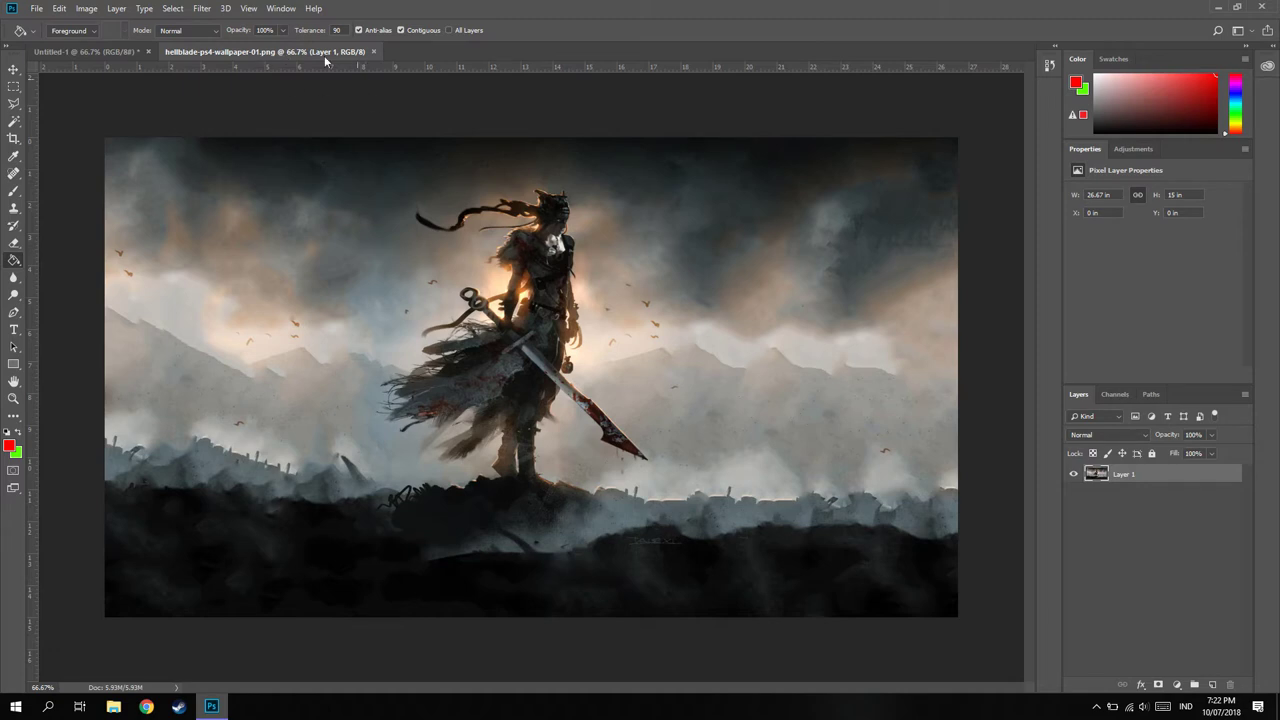
Duplicate the wallpaper's Layer 1 into the Untitled-1 document.
right_click(1165, 476)
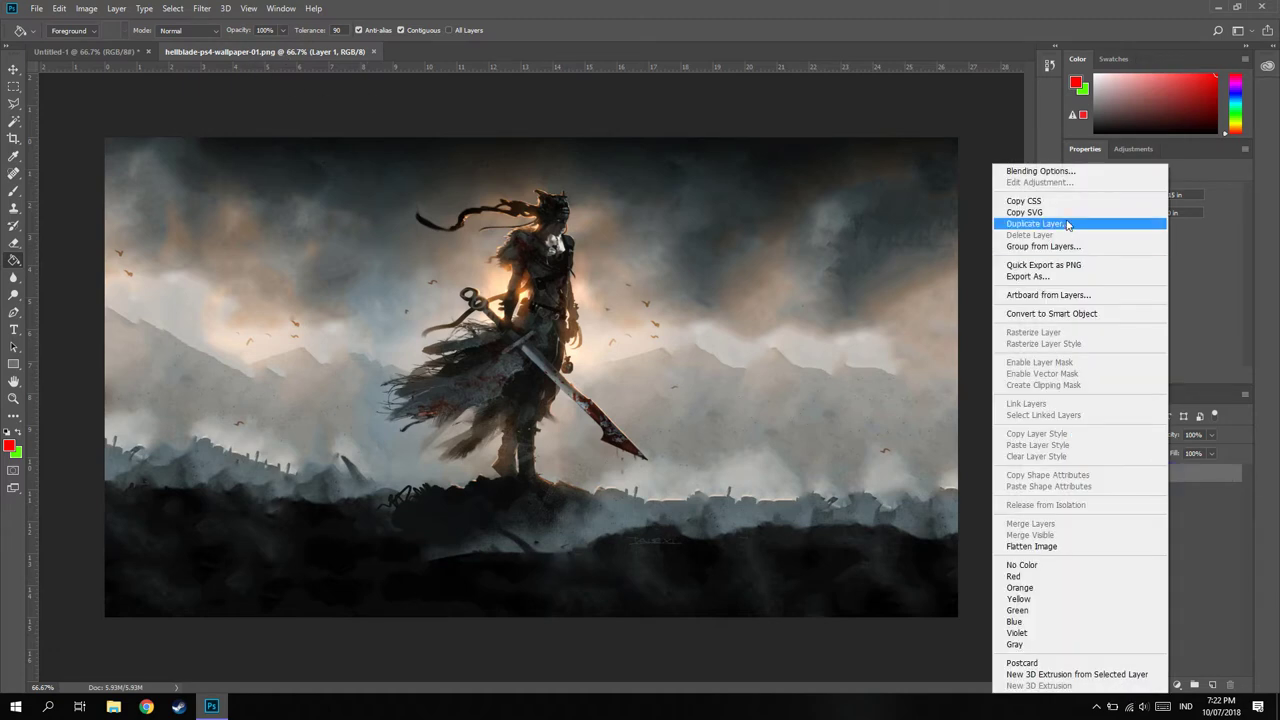
click(1037, 223)
click(655, 245)
click(568, 260)
click(750, 196)
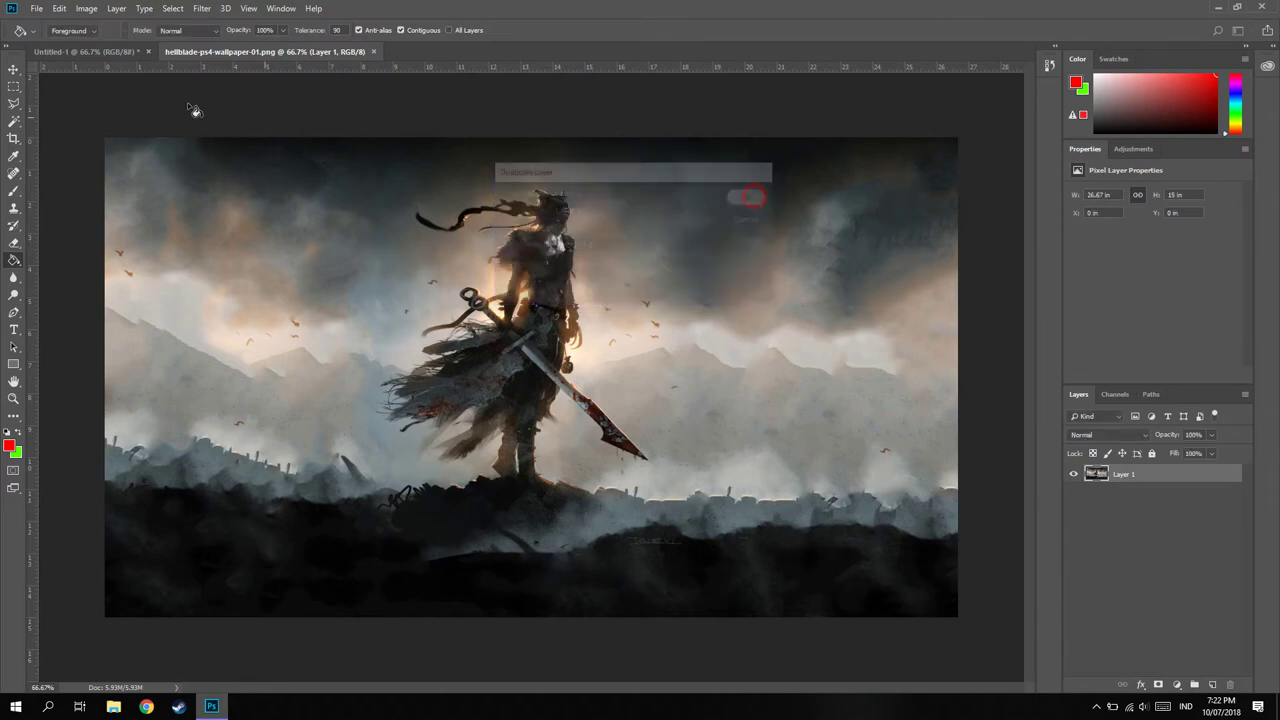
Check Untitled-1, then close the hellblade wallpaper file.
click(105, 52)
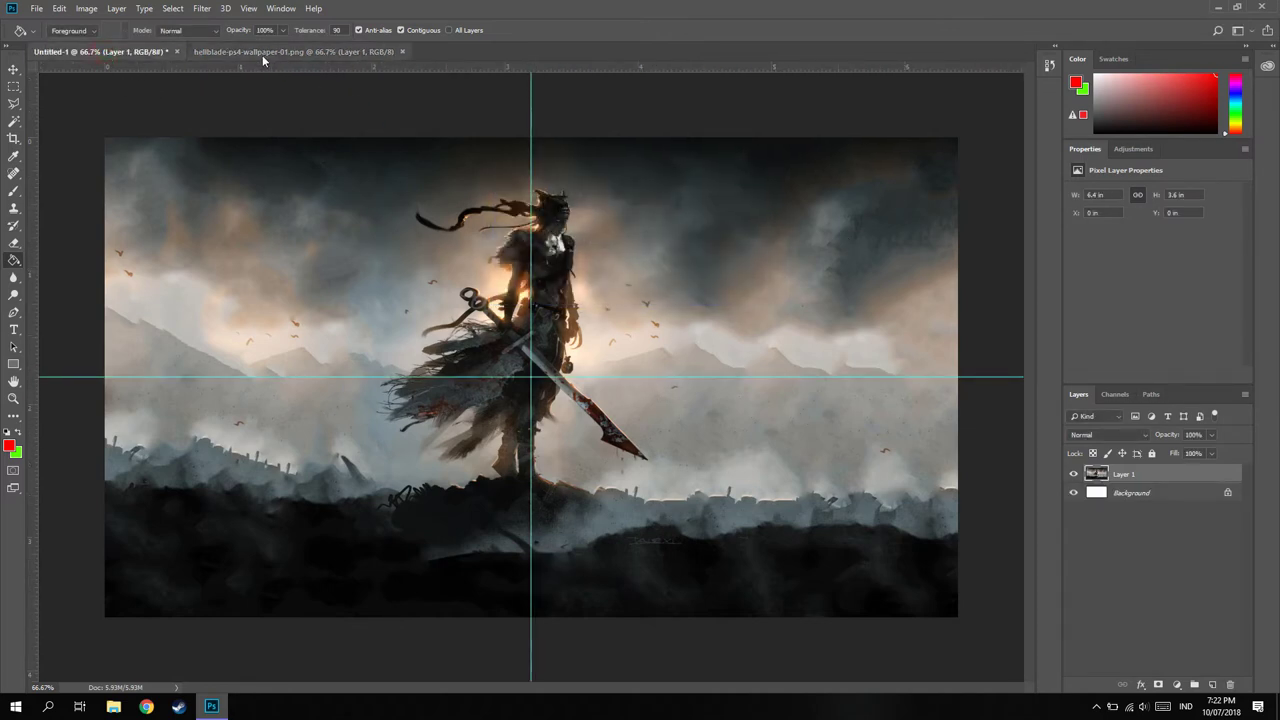
click(322, 52)
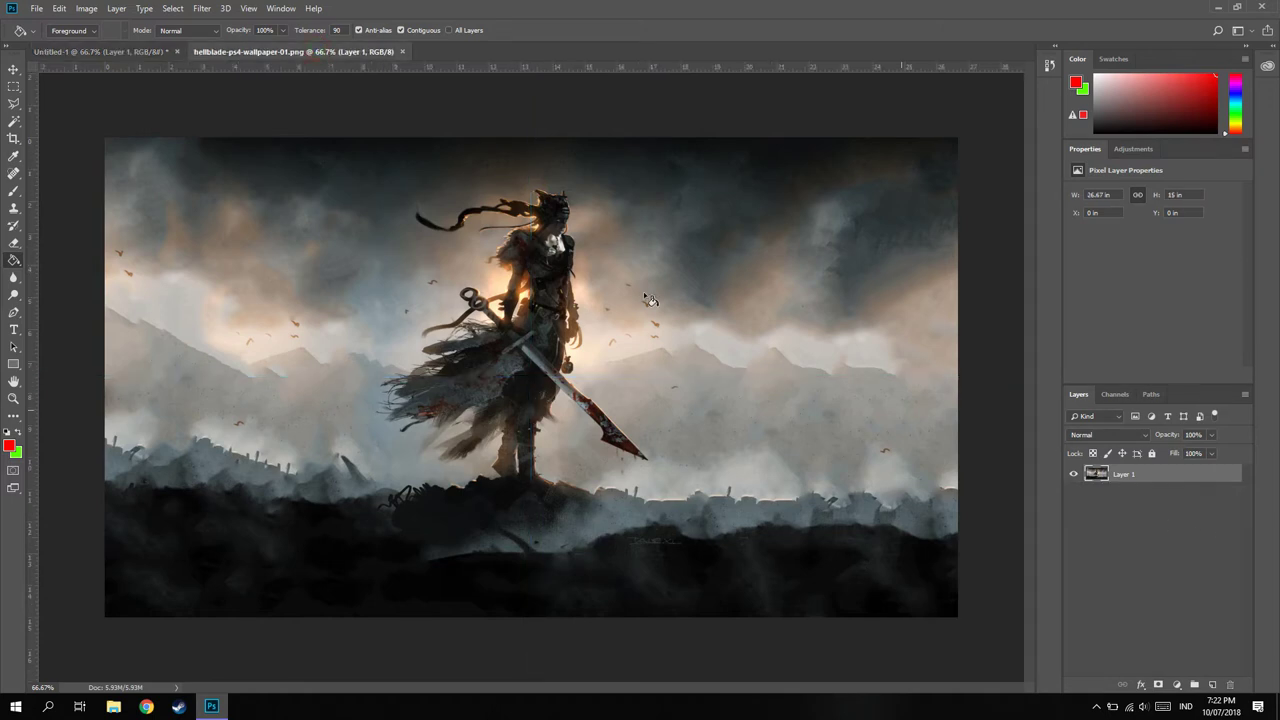
click(402, 51)
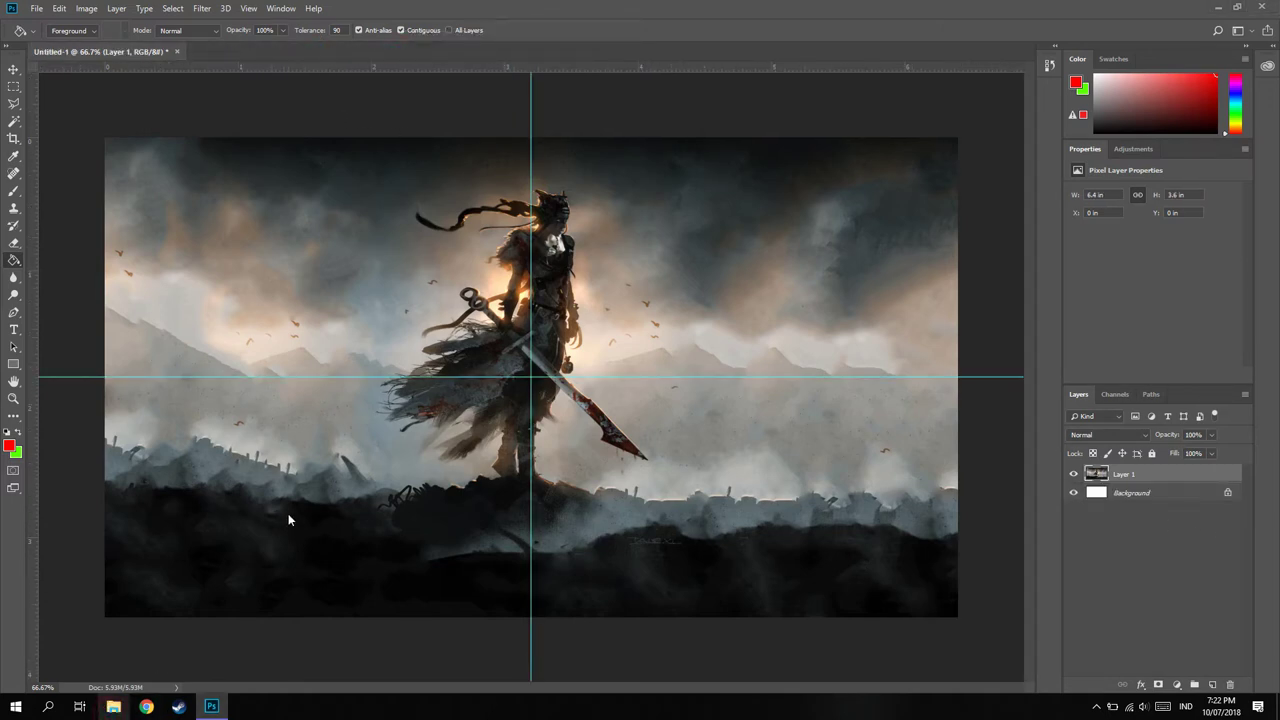
key(super+e)
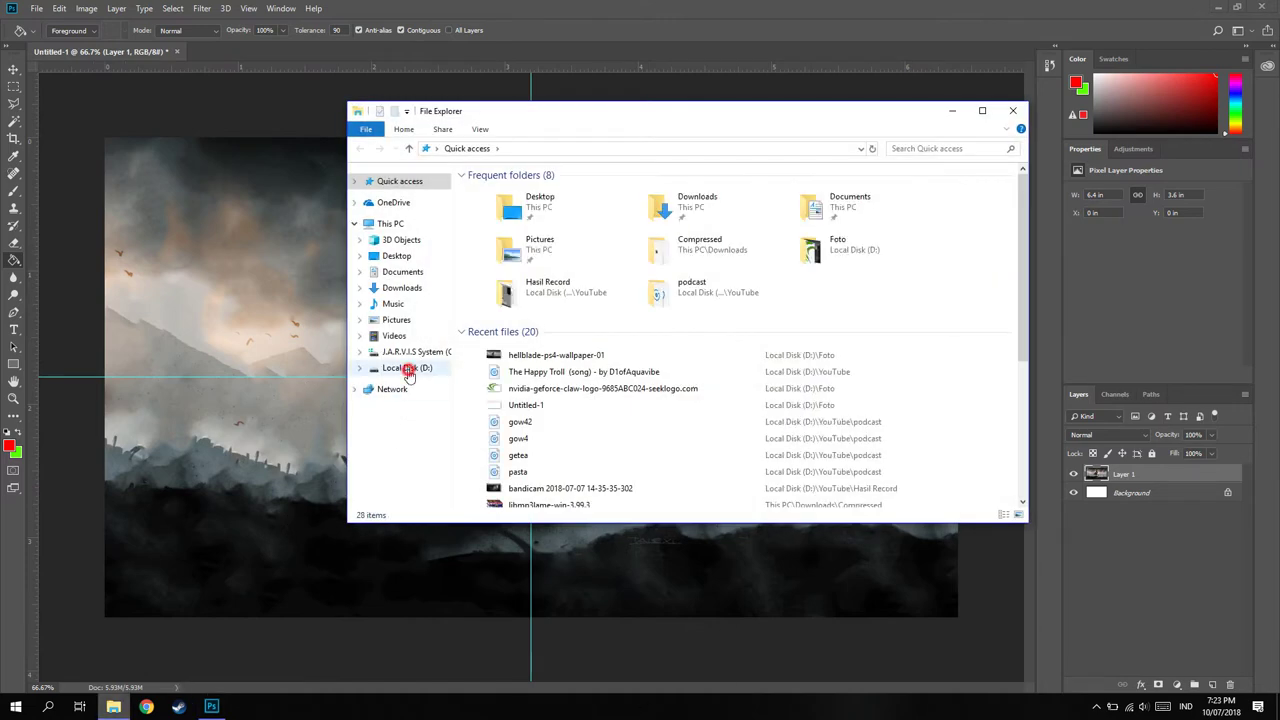
Drag the Samsung RAM photo from D:\Foto onto the Untitled-1 canvas.
click(407, 367)
double_click(529, 247)
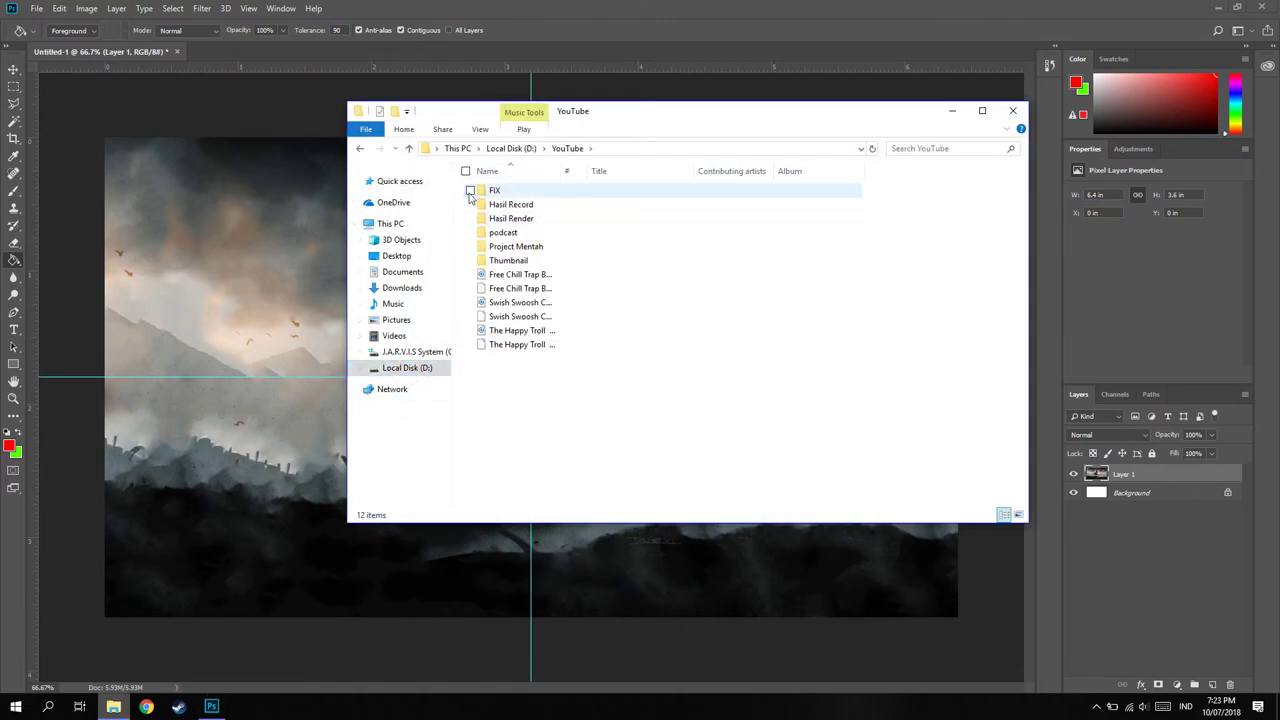
click(361, 148)
double_click(509, 190)
drag(639, 195, 220, 276)
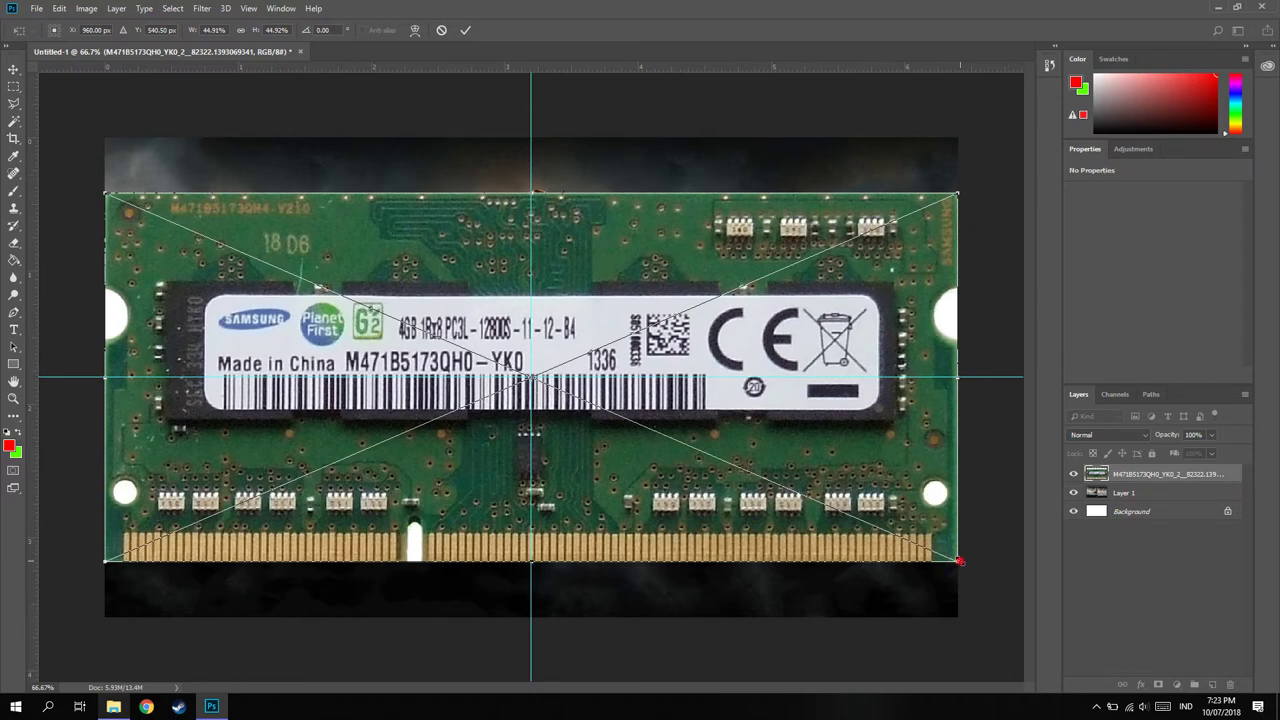
Scale the placed RAM photo proportionally to about 14.7% at the top-left and commit it.
drag(956, 561, 432, 573)
key(ctrl+z)
drag(957, 562, 545, 366)
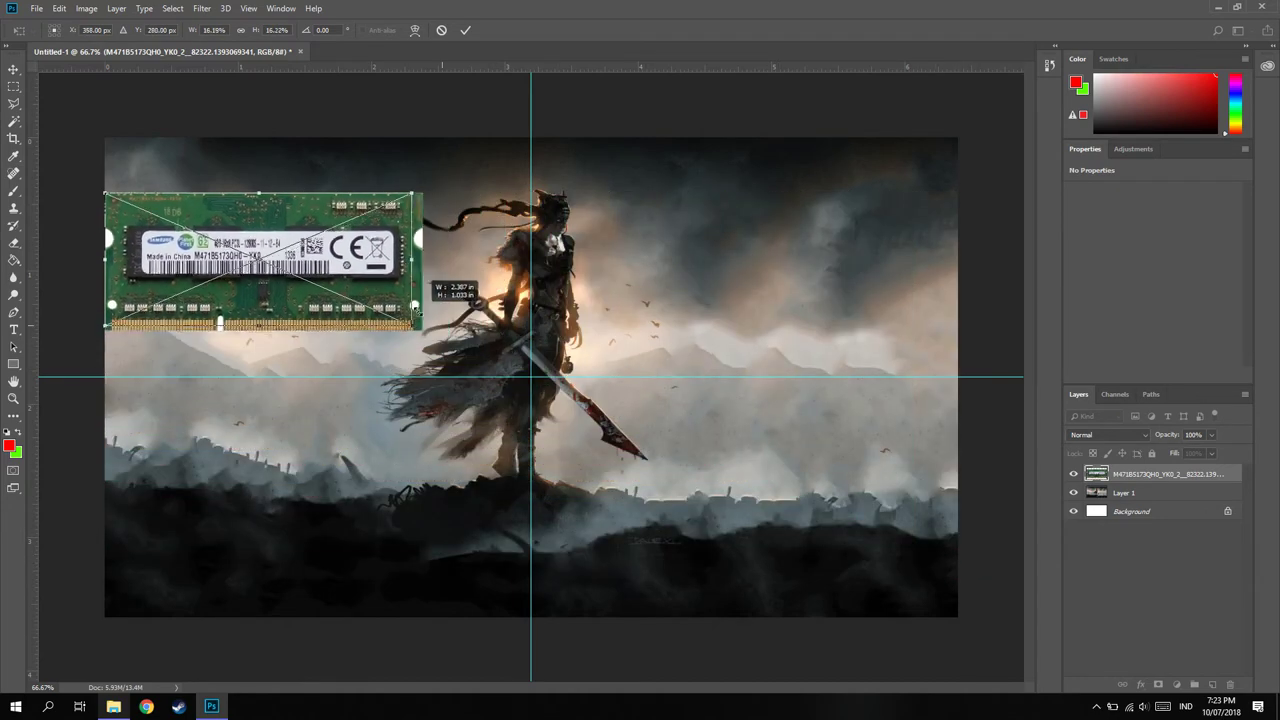
drag(545, 366, 382, 311)
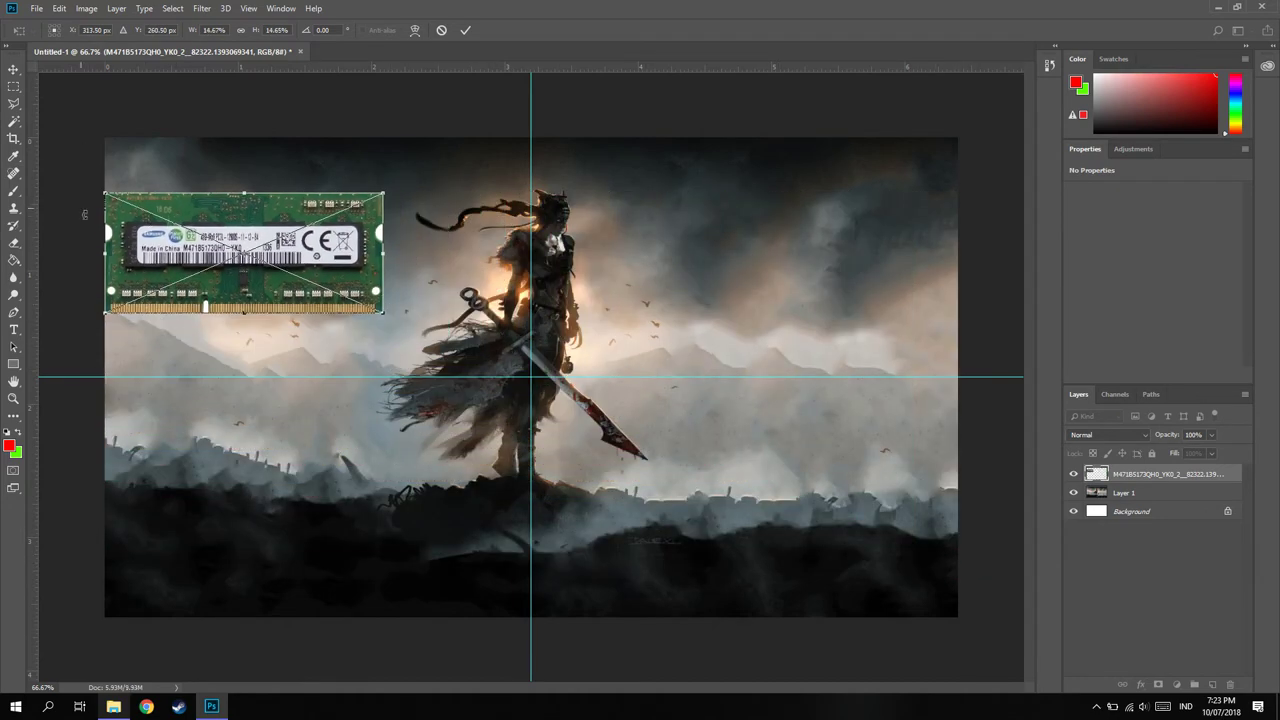
click(12, 72)
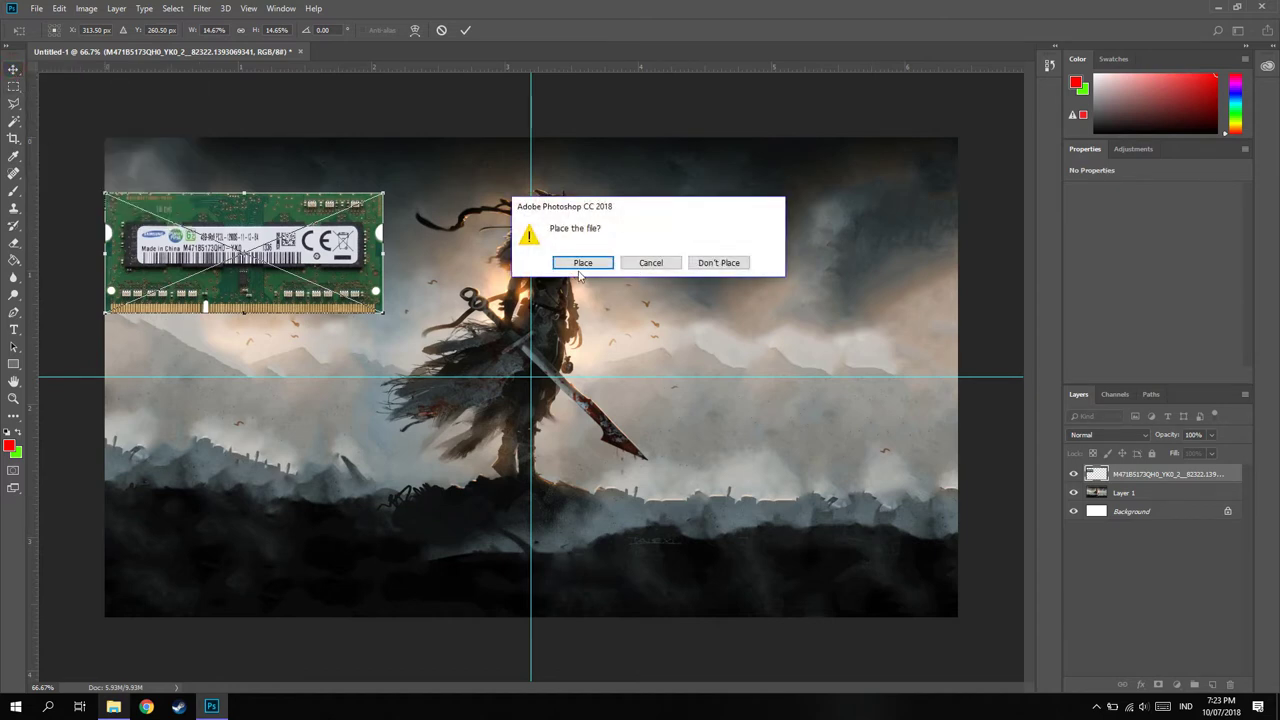
click(651, 263)
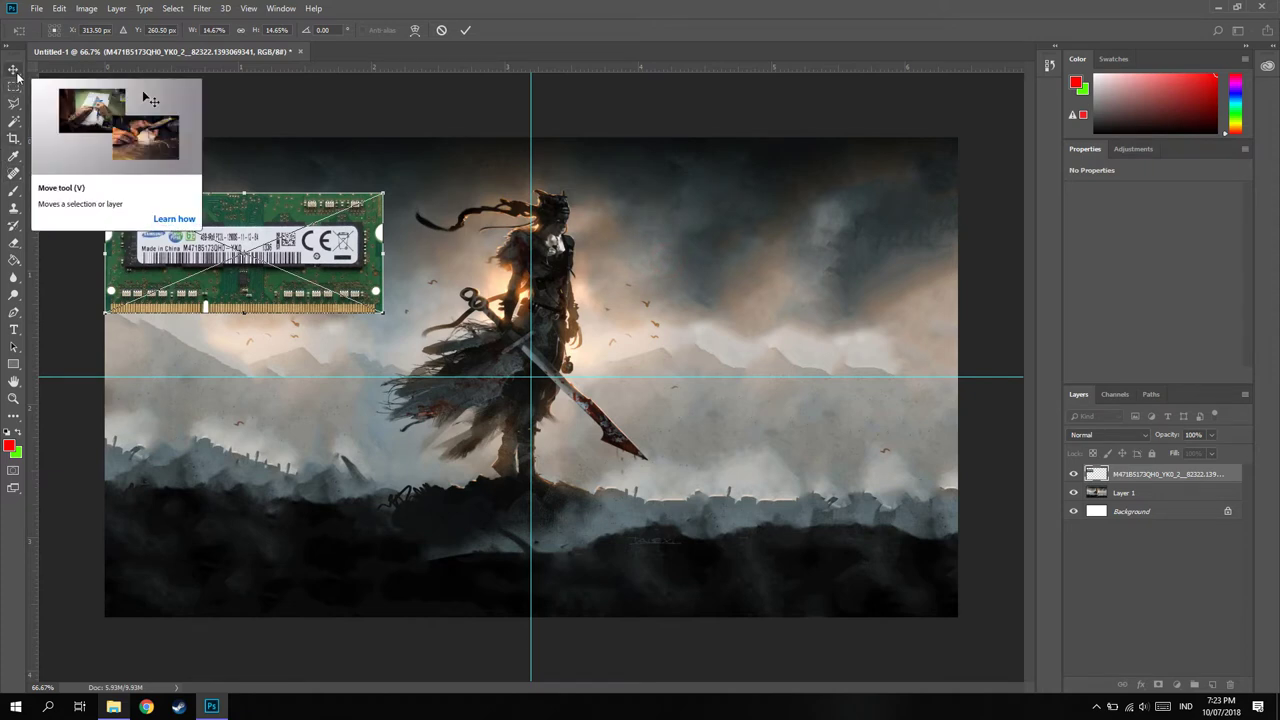
click(14, 259)
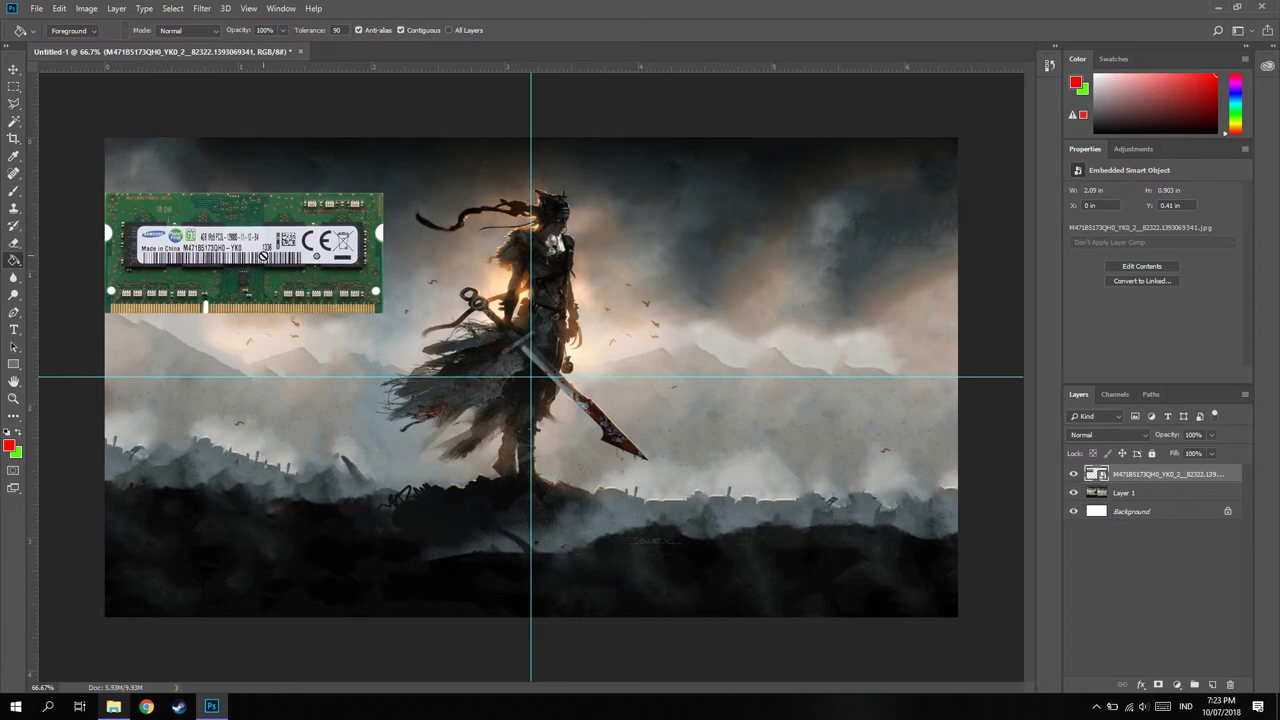
click(14, 68)
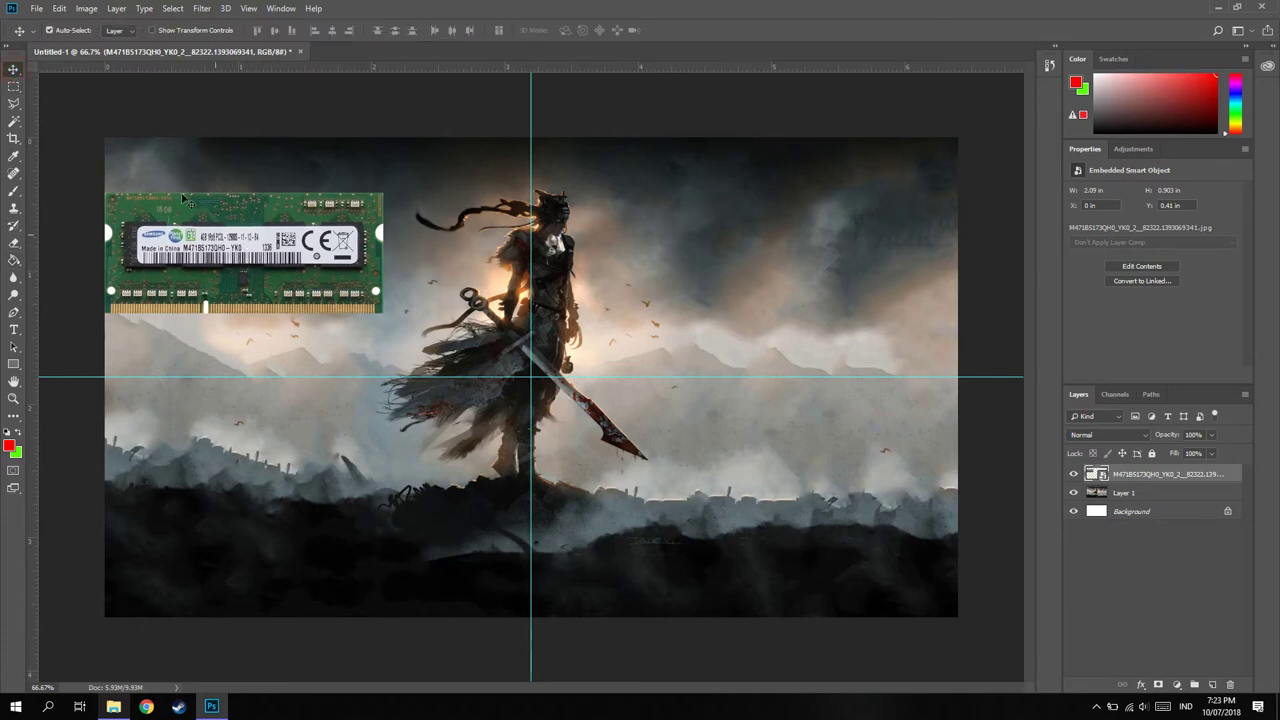
Drag the RAM image toward the centre and up, undoing an accidental wallpaper shift.
mouse_move(230, 300)
mouse_down()
mouse_move(444, 389)
mouse_move(556, 385)
mouse_up()
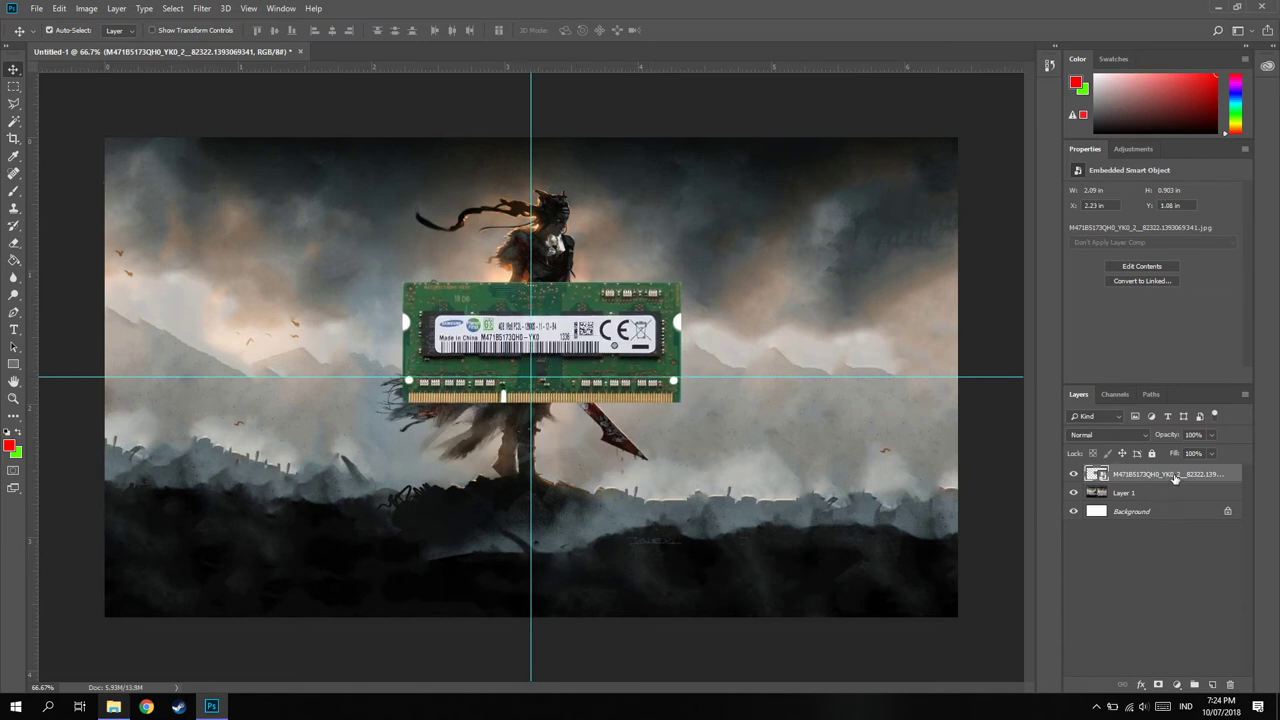
mouse_move(590, 345)
mouse_down()
mouse_move(606, 287)
mouse_move(417, 279)
mouse_up()
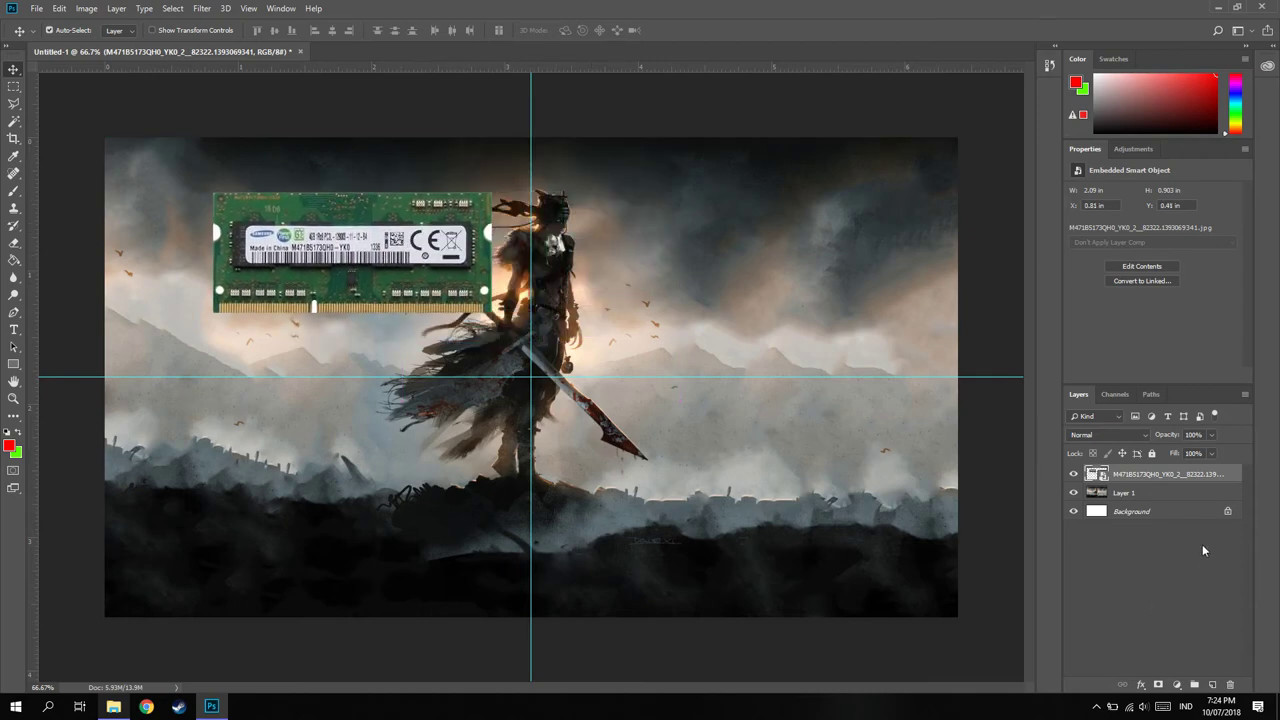
click(1152, 492)
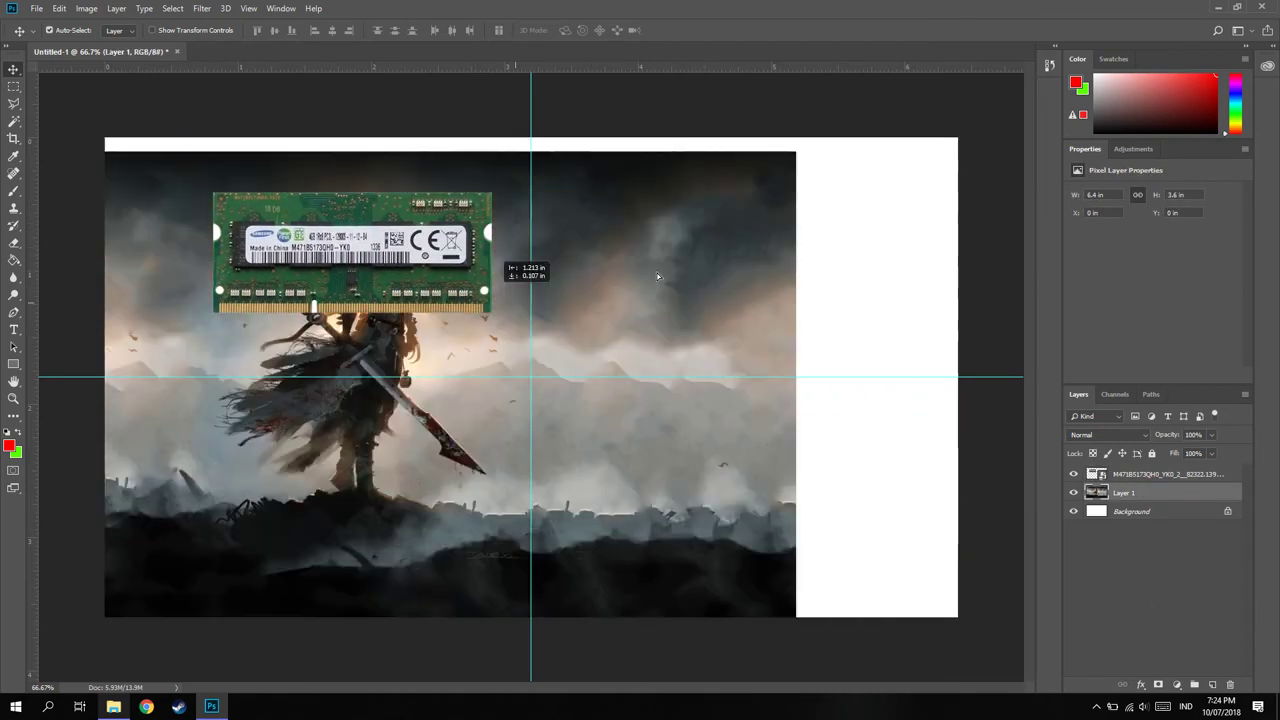
drag(638, 232, 630, 194)
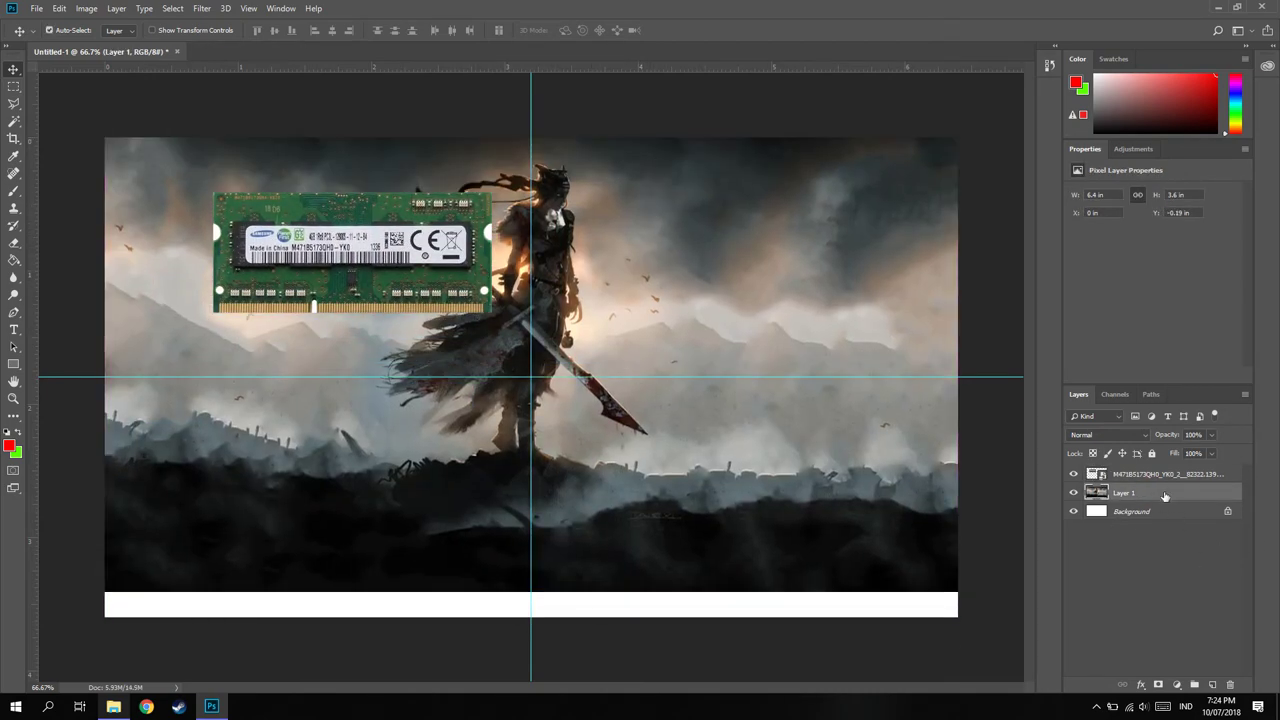
key(ctrl+z)
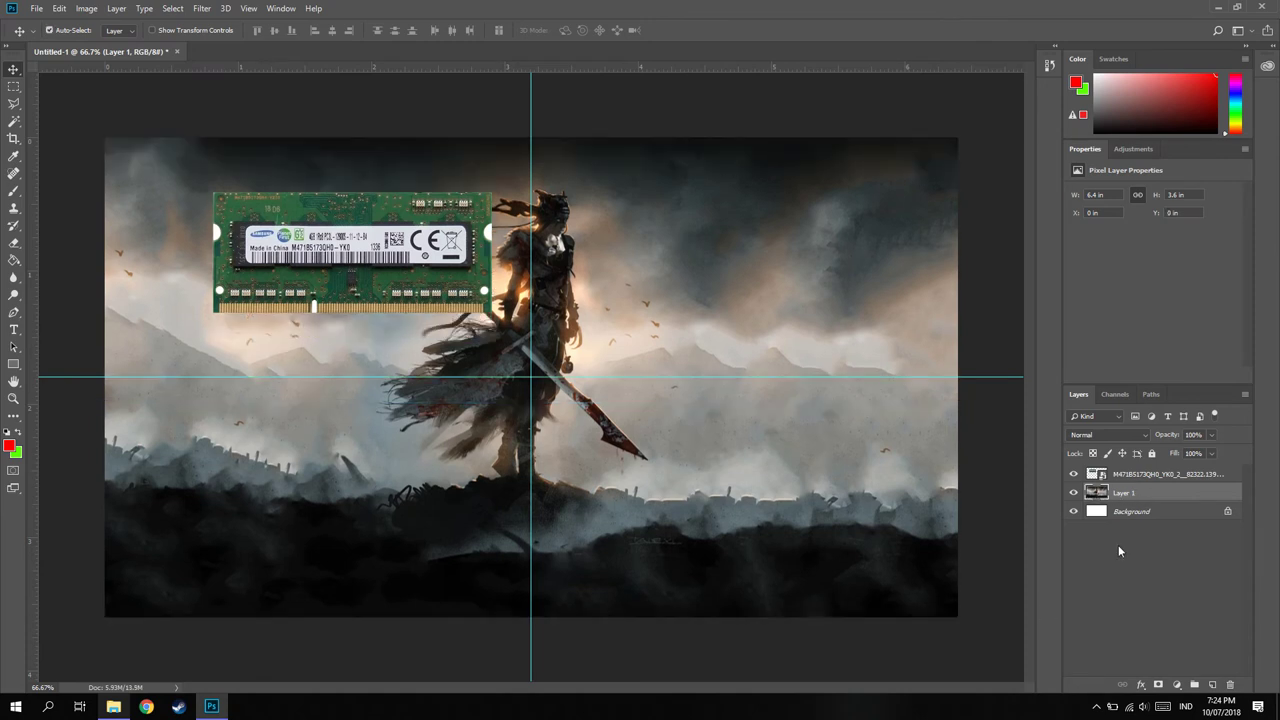
Move the RAM image into the upper-right sky at X 3.65 in, Y 0.47 in.
click(14, 86)
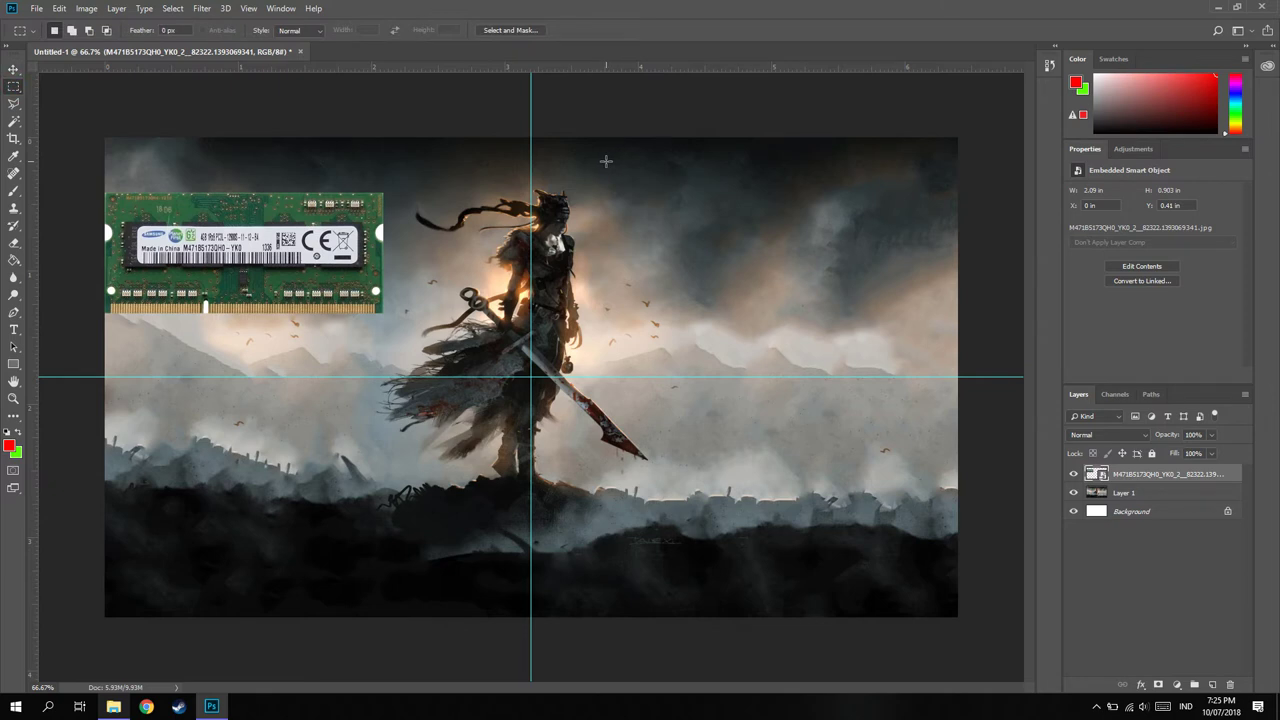
drag(612, 172, 947, 318)
click(13, 68)
mouse_move(248, 253)
mouse_down()
mouse_move(706, 273)
mouse_move(734, 262)
mouse_up()
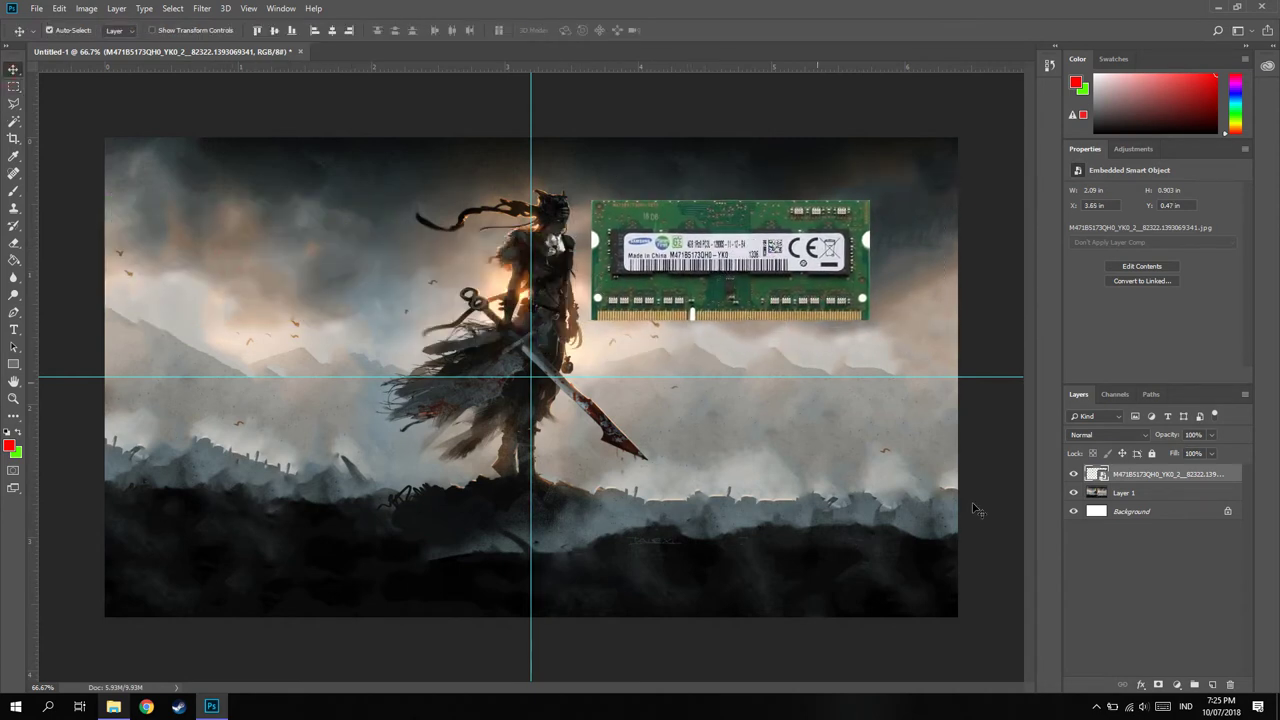
click(1140, 493)
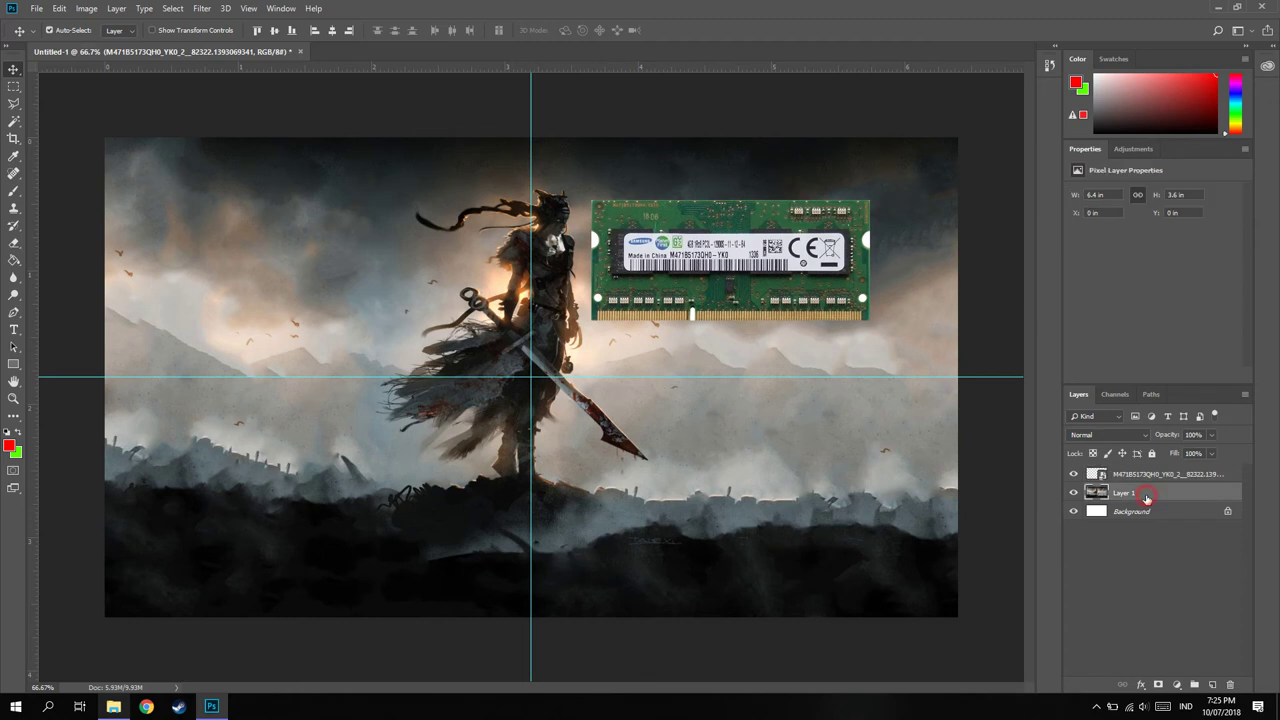
click(13, 86)
Crop the canvas to a selection around the RAM photo, about 2.22 × 1.08 in.
drag(583, 187, 879, 333)
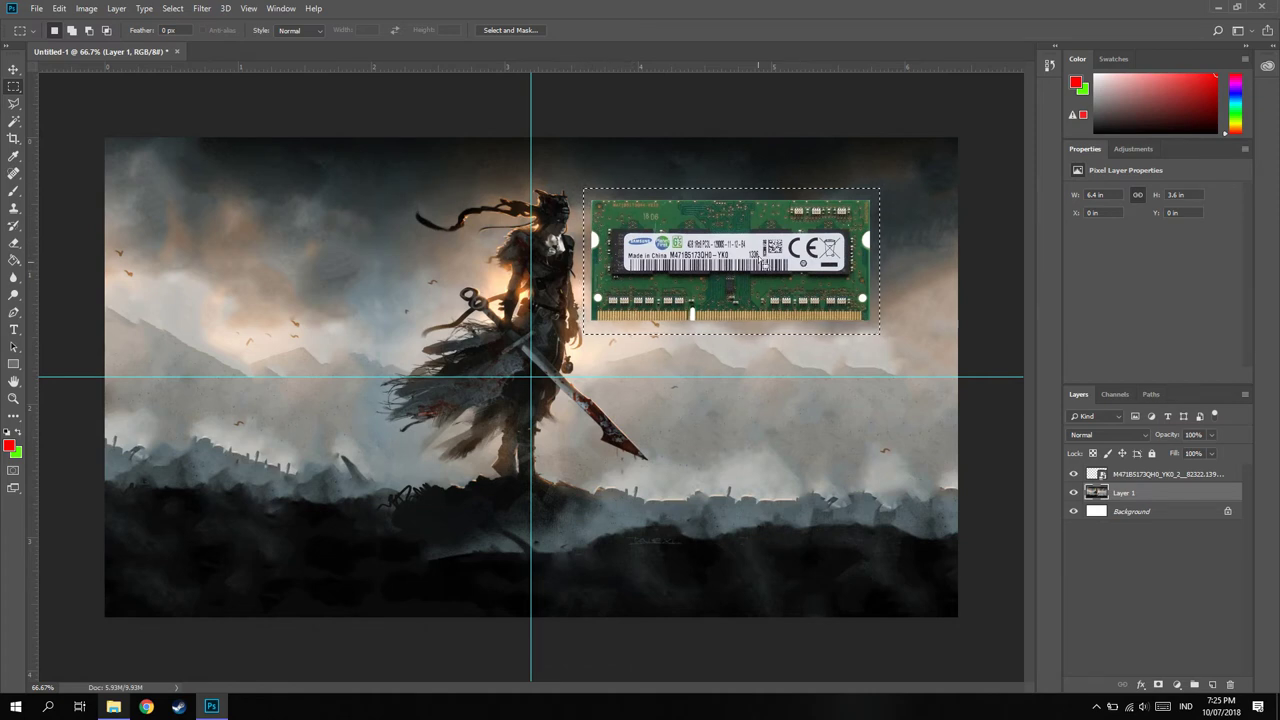
click(13, 138)
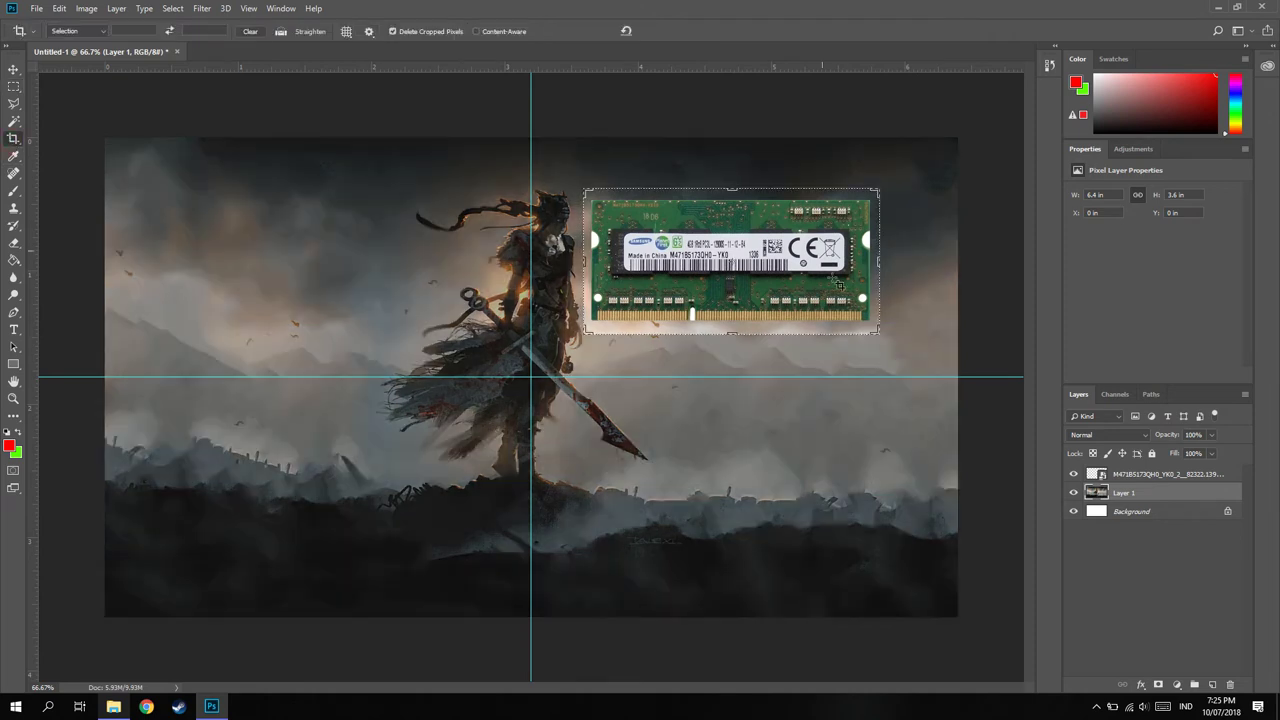
click(845, 272)
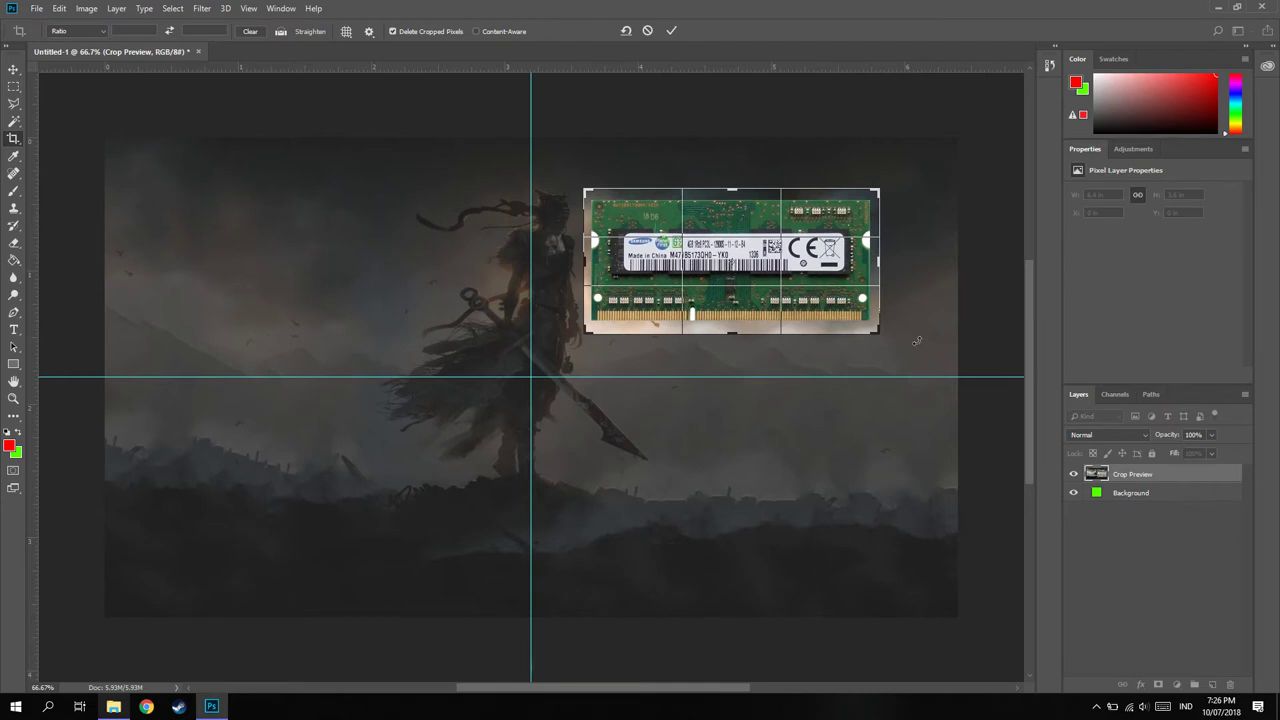
drag(878, 335, 886, 334)
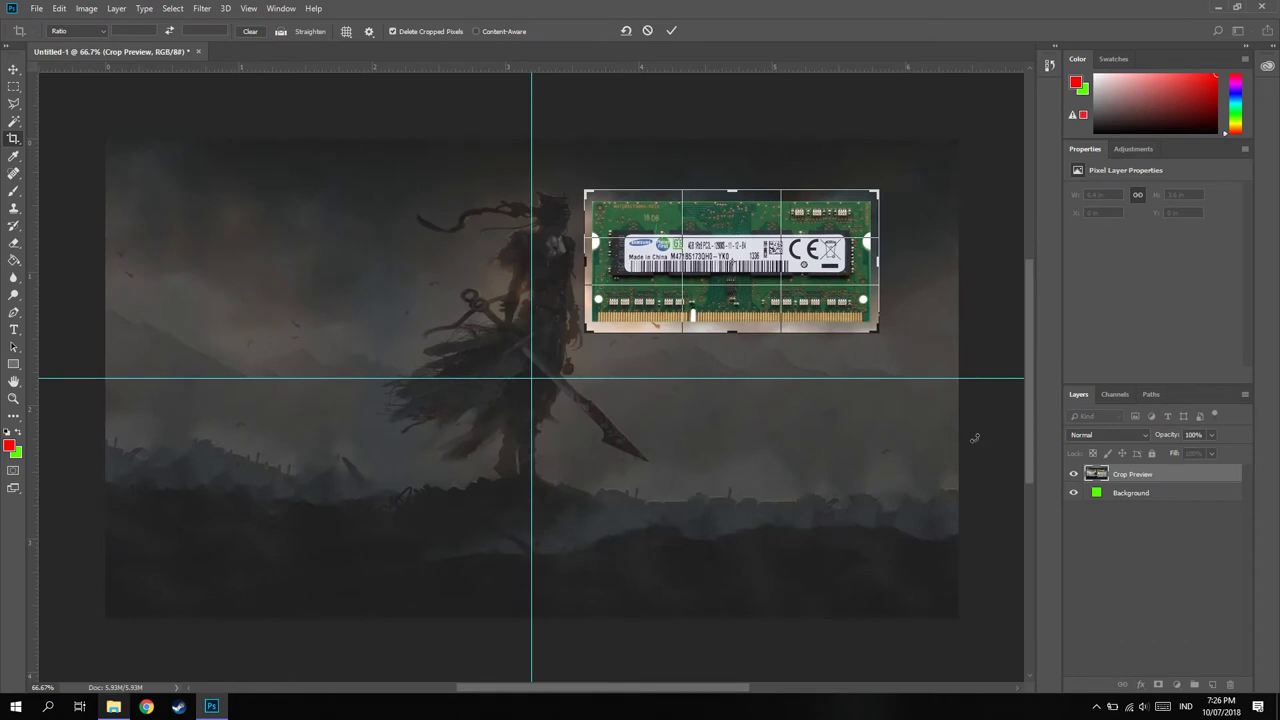
key(Return)
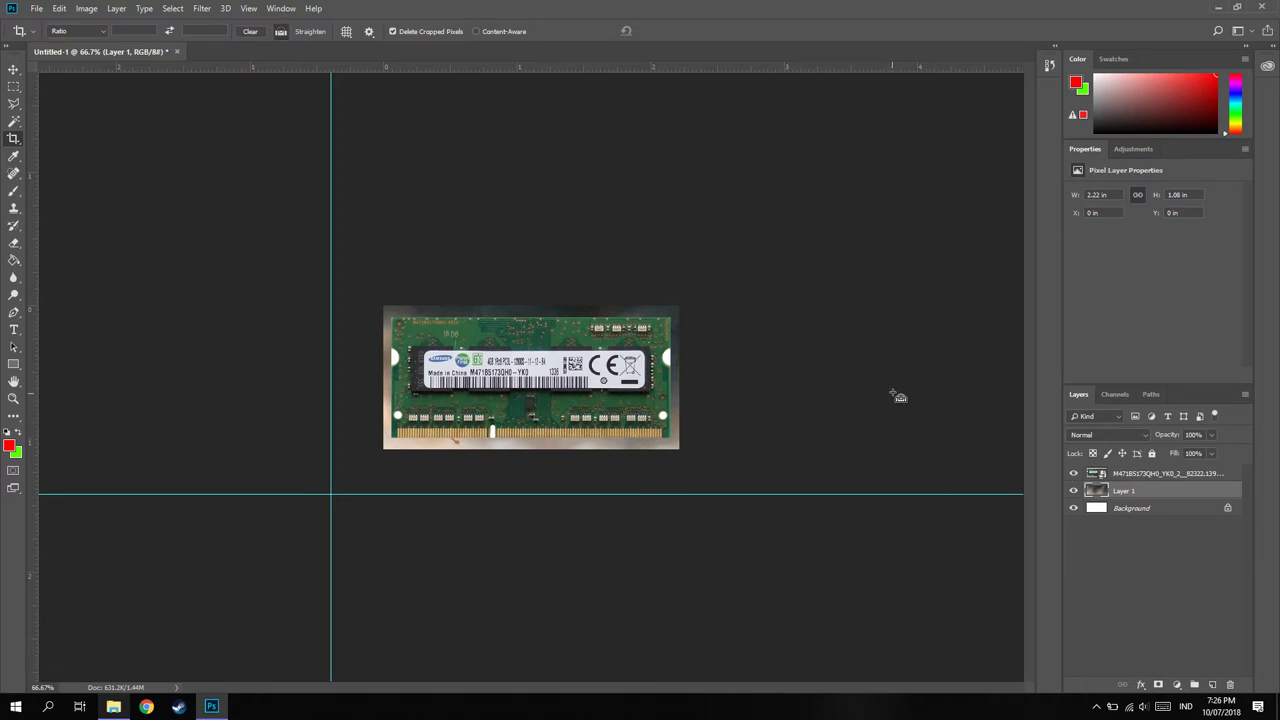
Compare cropped and uncropped states, ending on the full 6.4 × 3.6 in wallpaper.
key(ctrl+z)
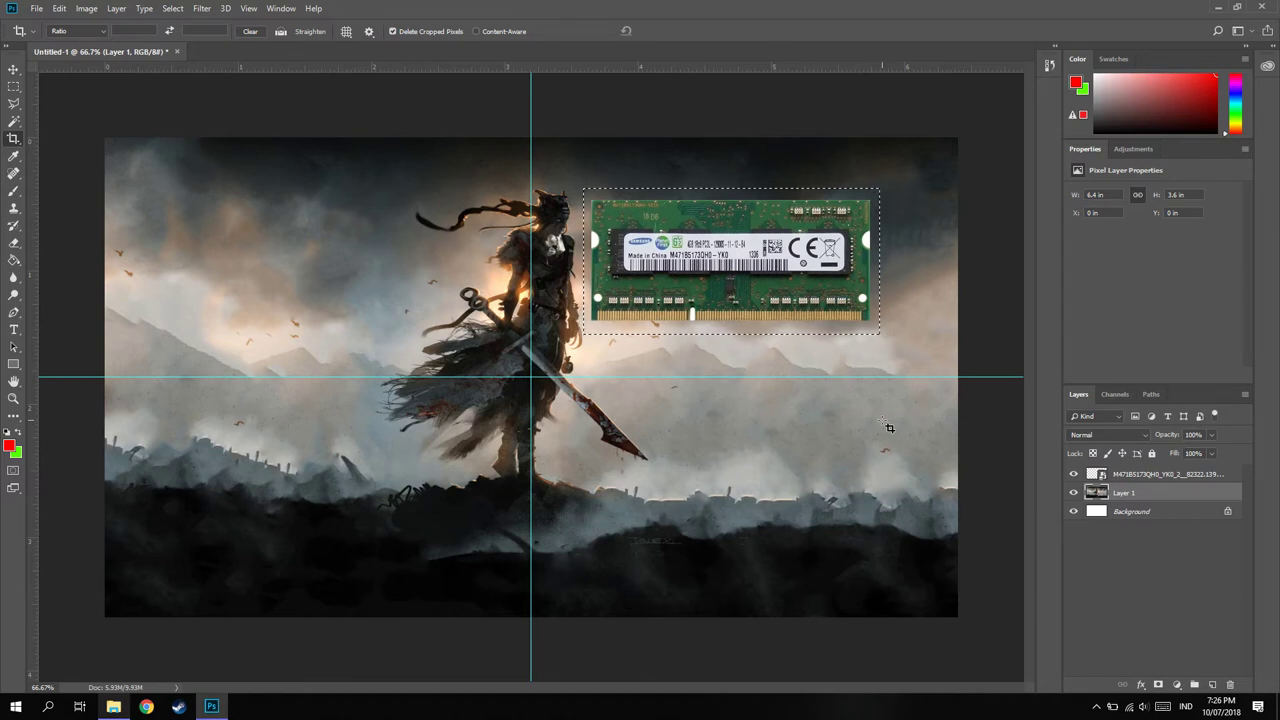
key(Return)
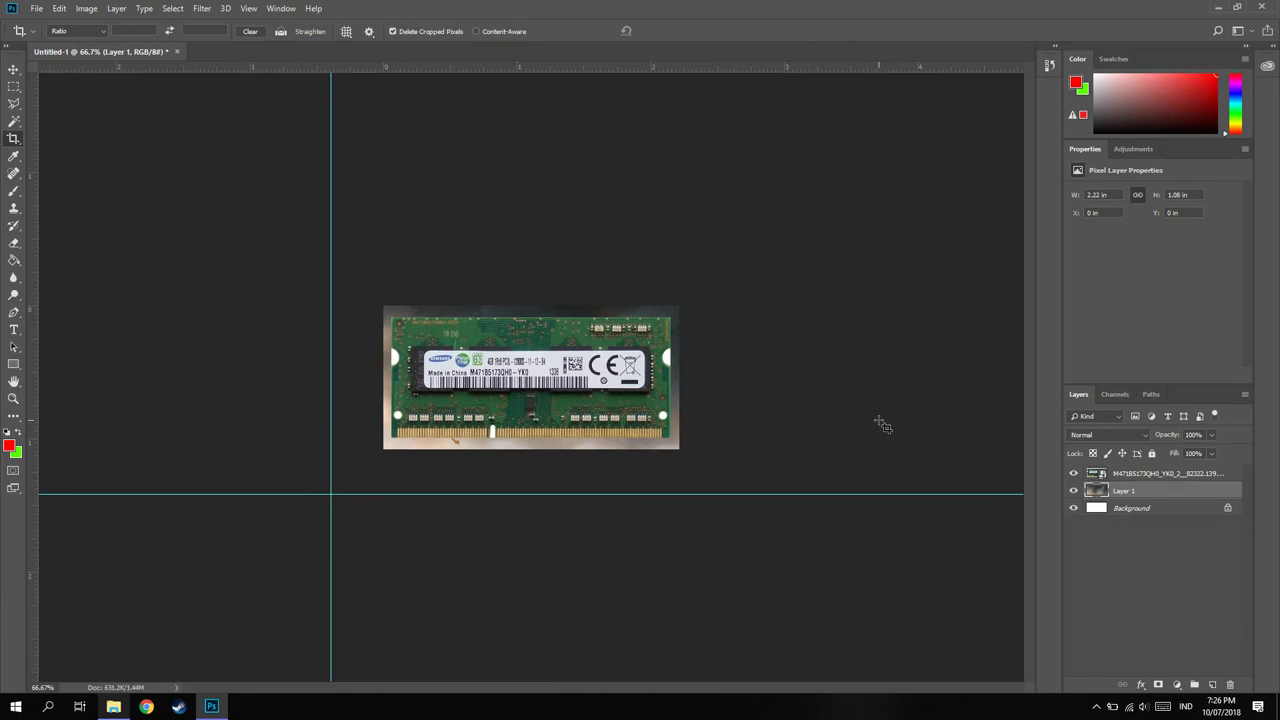
key(ctrl+z)
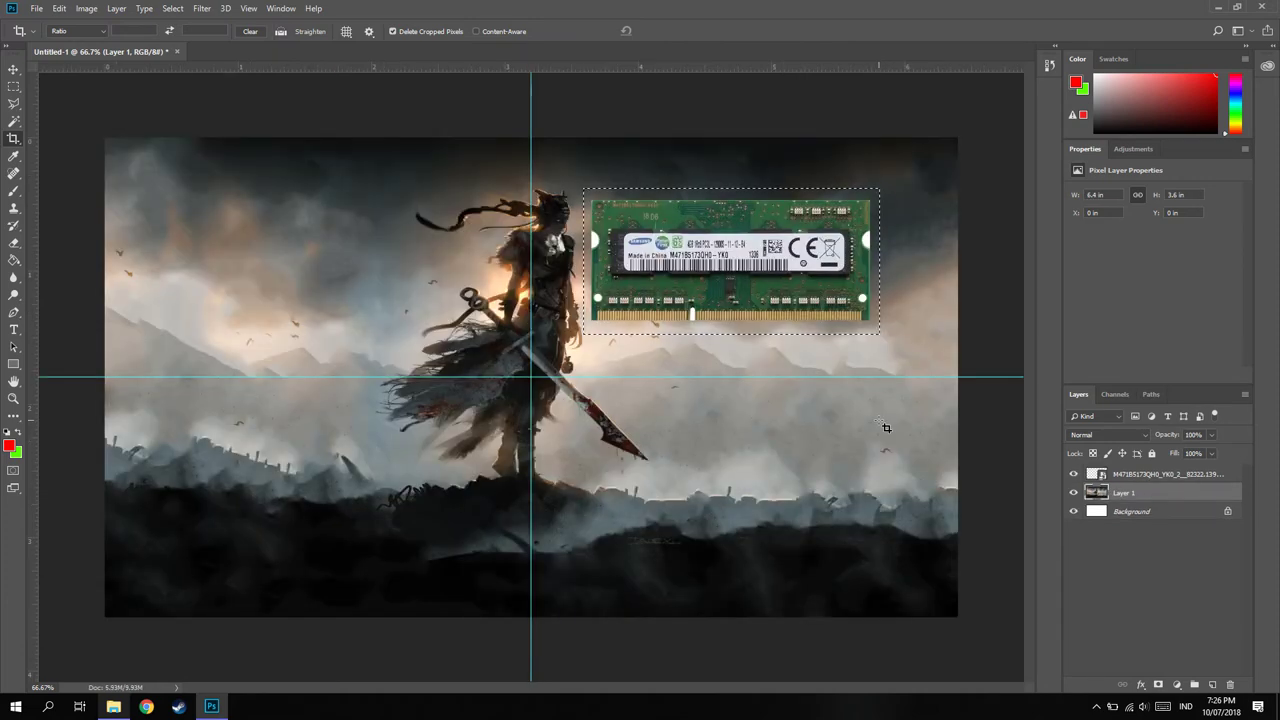
key(Return)
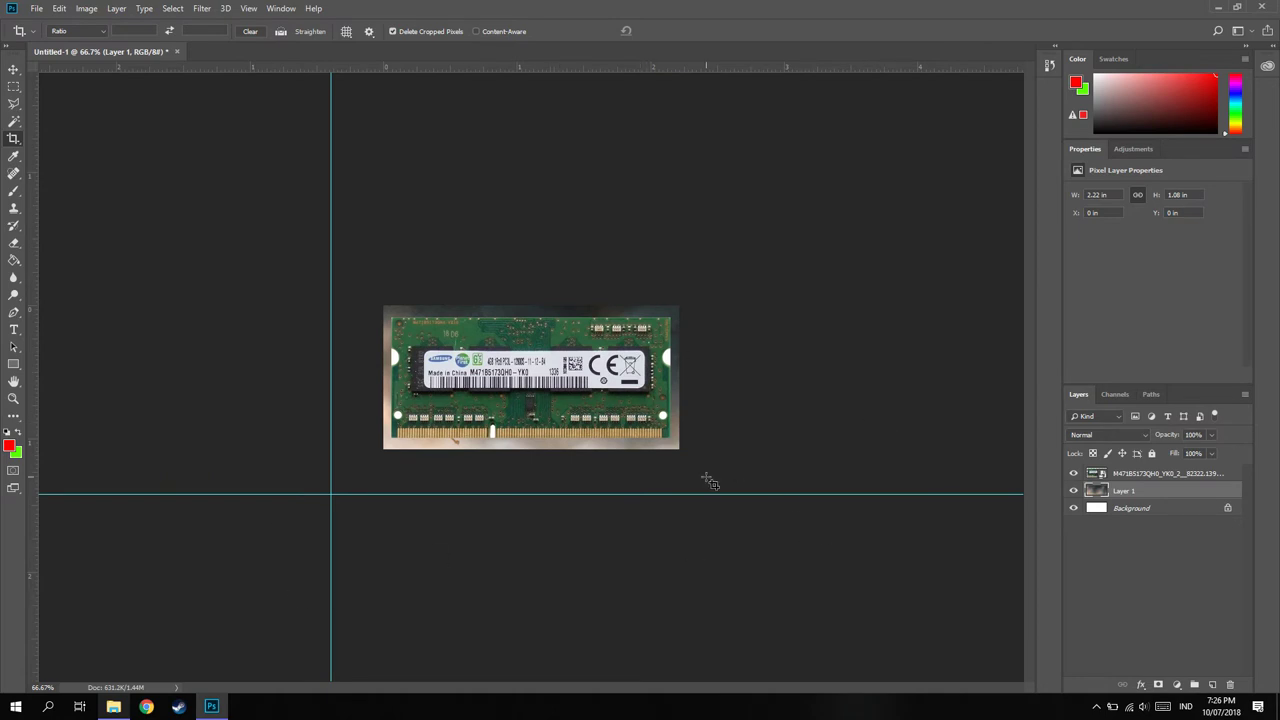
key(ctrl+z)
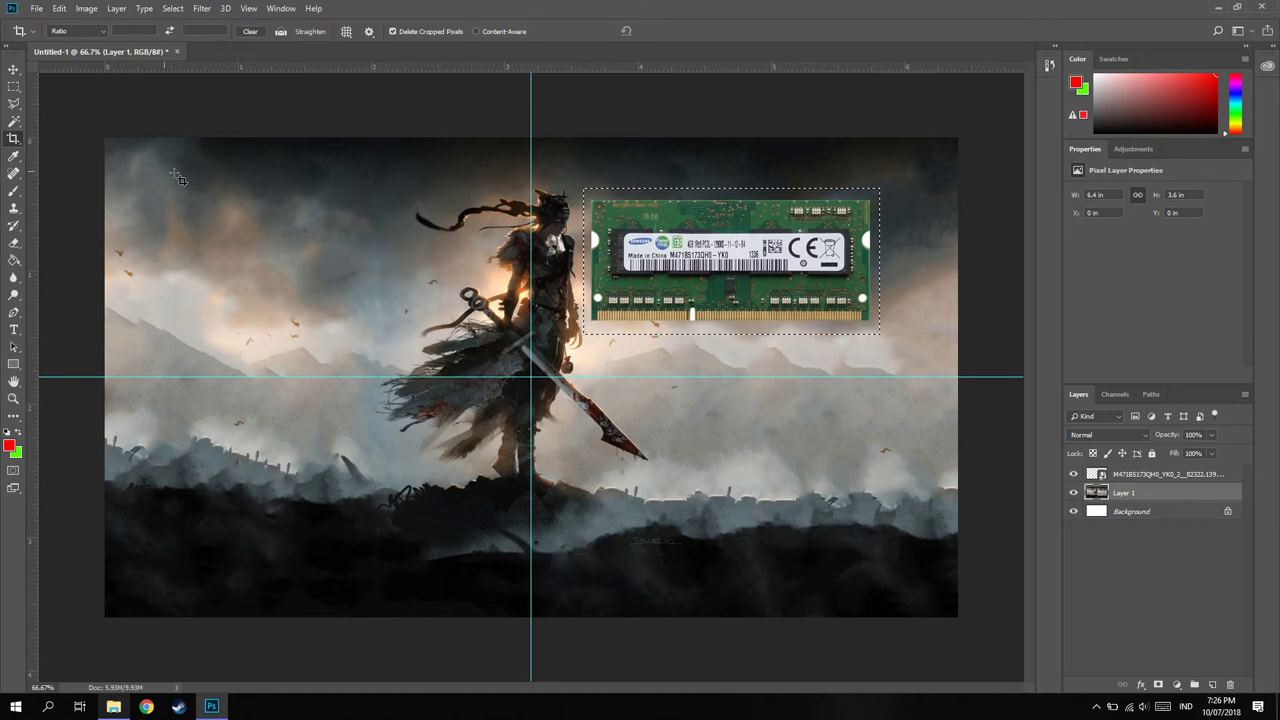
Deselect the rectangular selection around the RAM area.
click(14, 86)
right_click(589, 206)
click(611, 215)
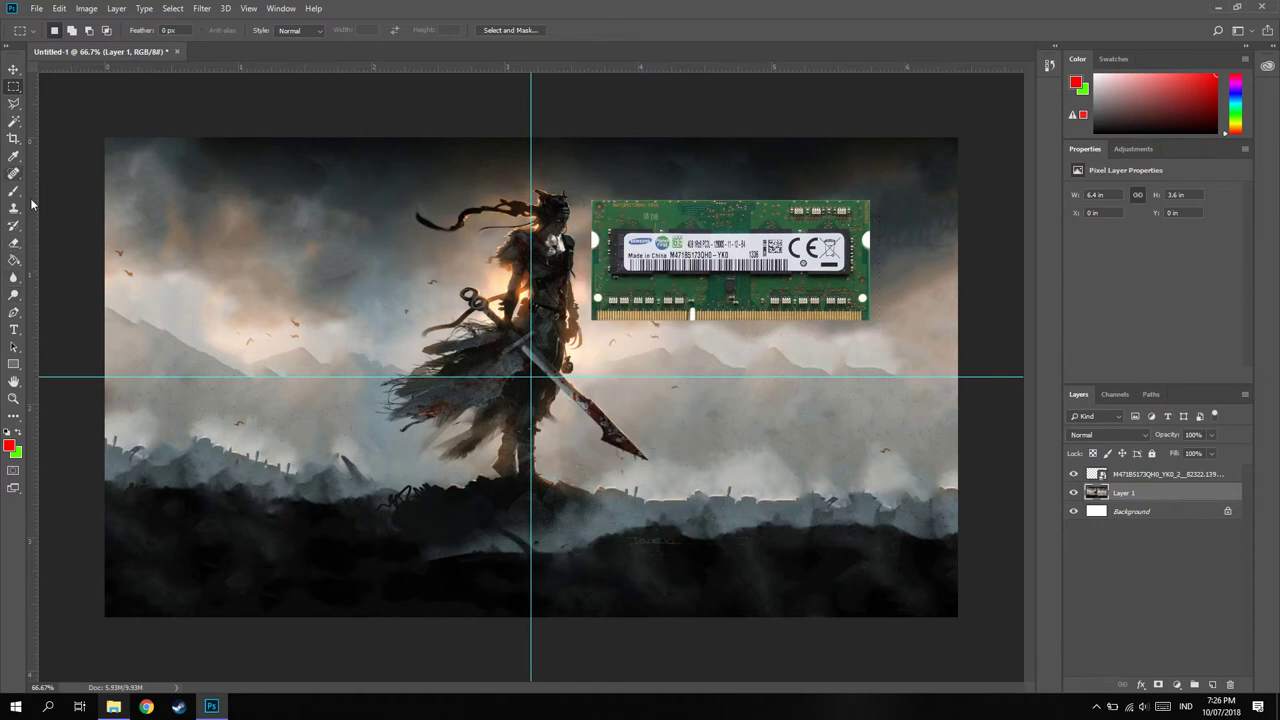
Paint Bucket fill Layer 1's sky and mist with red, then show the History panel.
click(14, 260)
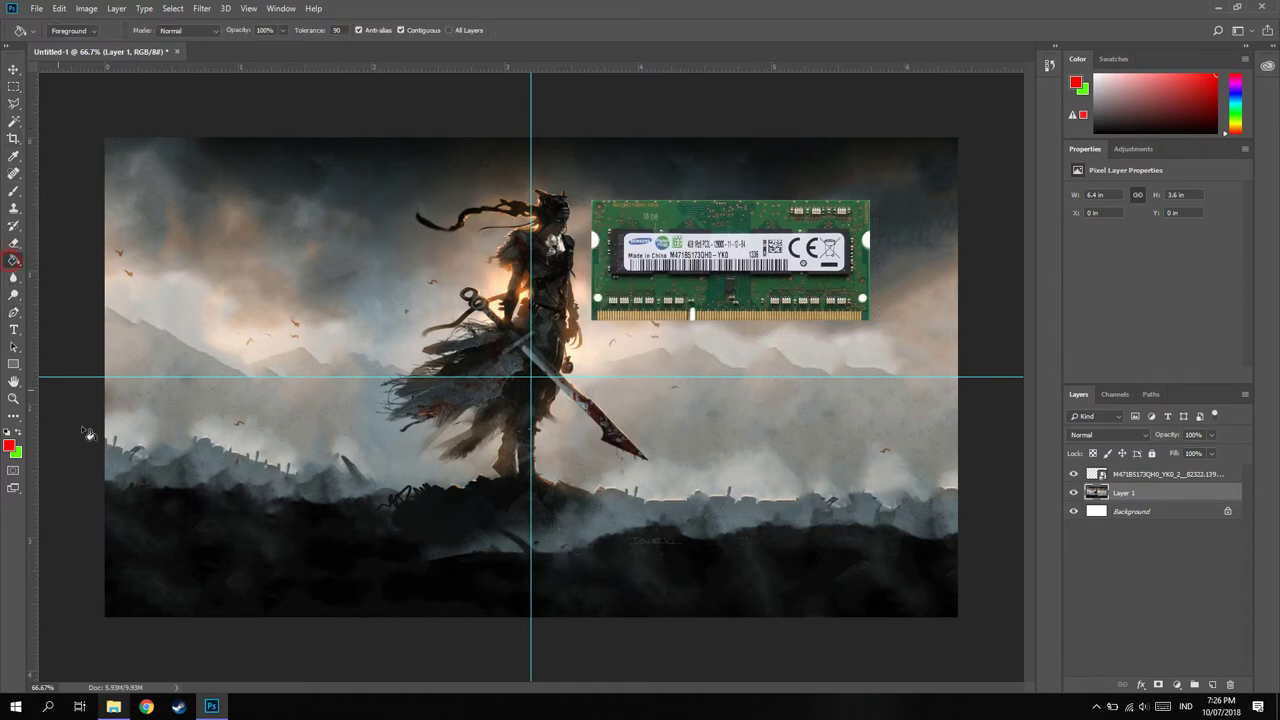
click(260, 226)
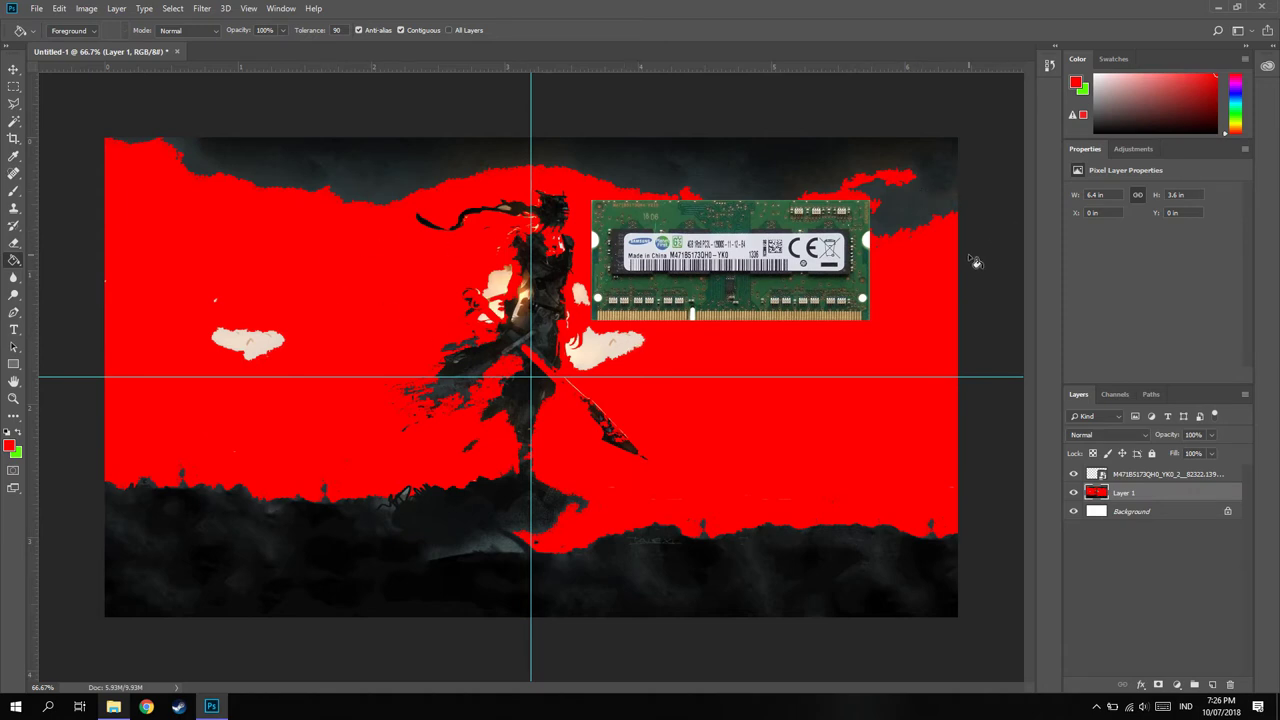
key(ctrl+z)
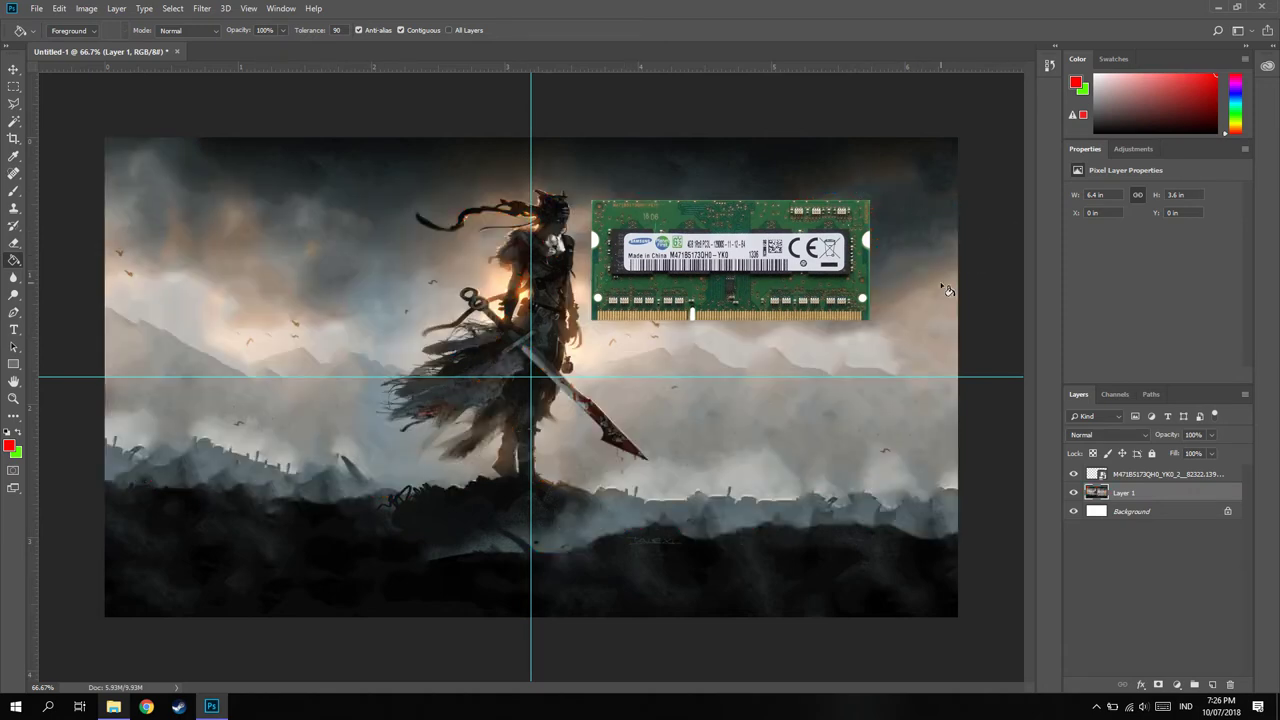
click(548, 343)
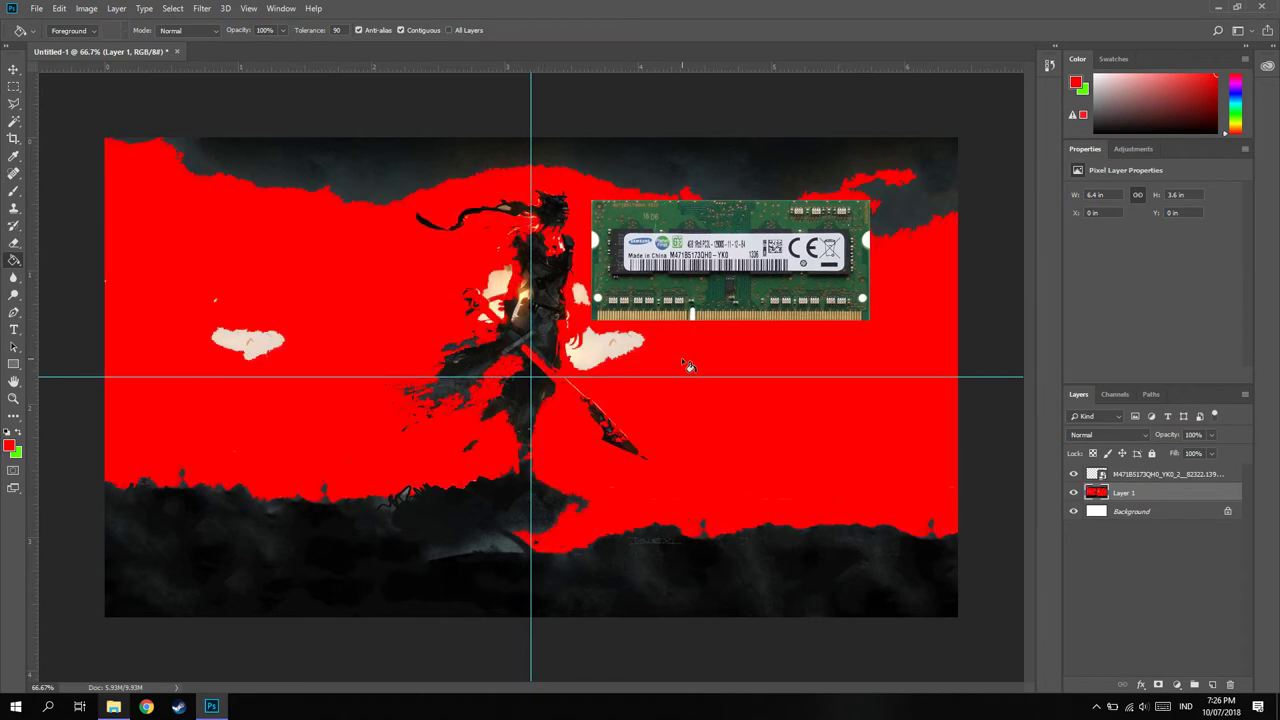
click(1049, 67)
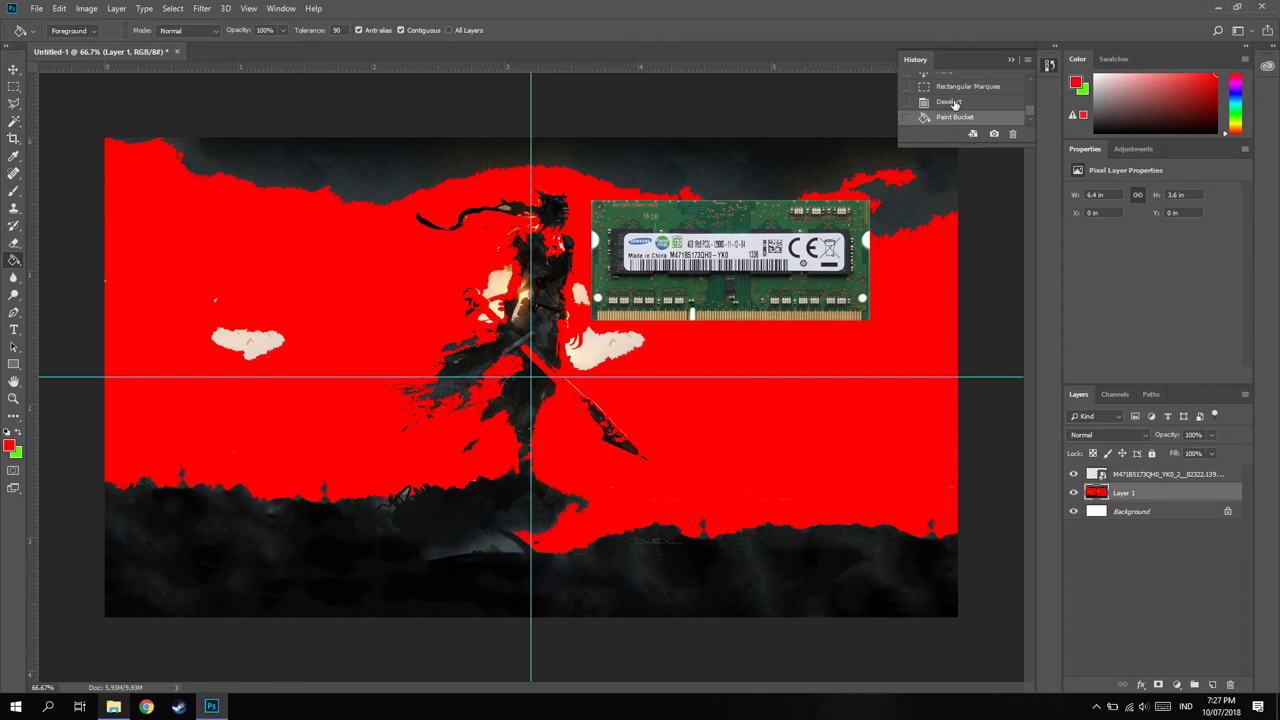
Revert to the earlier Rectangular Marquee history state, undoing the red fill, and close History.
click(954, 103)
click(967, 87)
click(1031, 84)
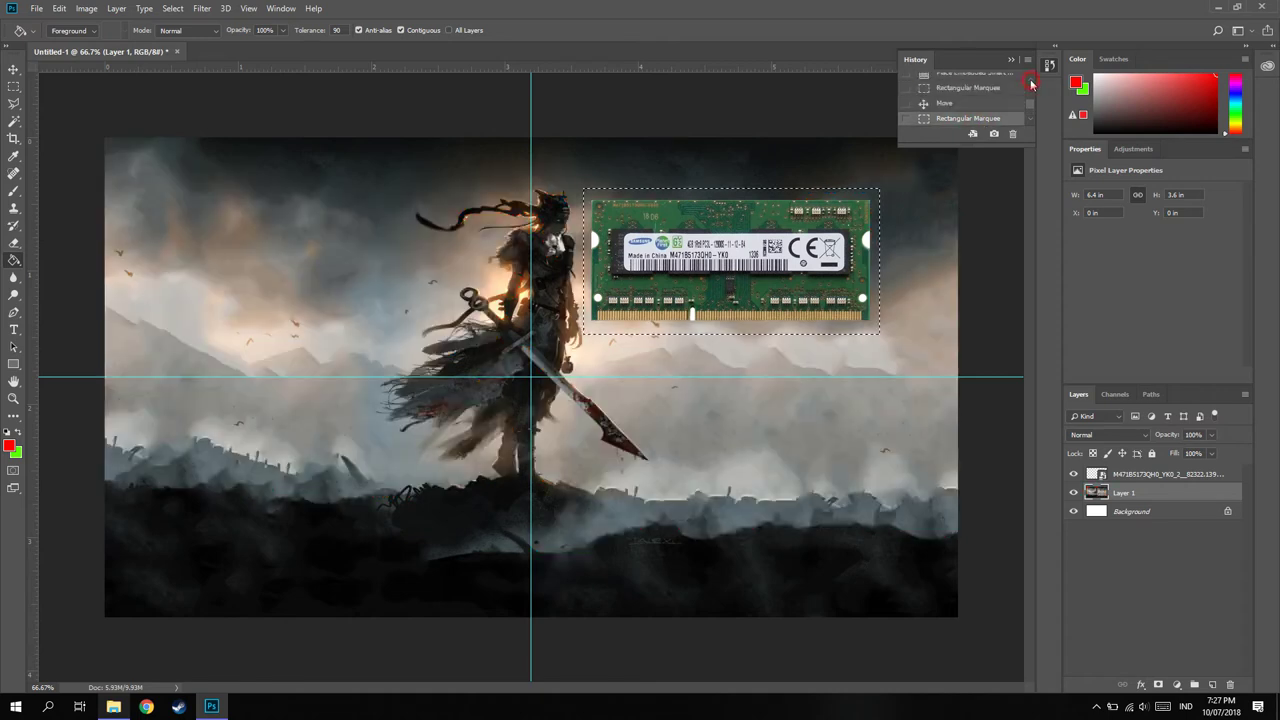
click(977, 104)
click(980, 88)
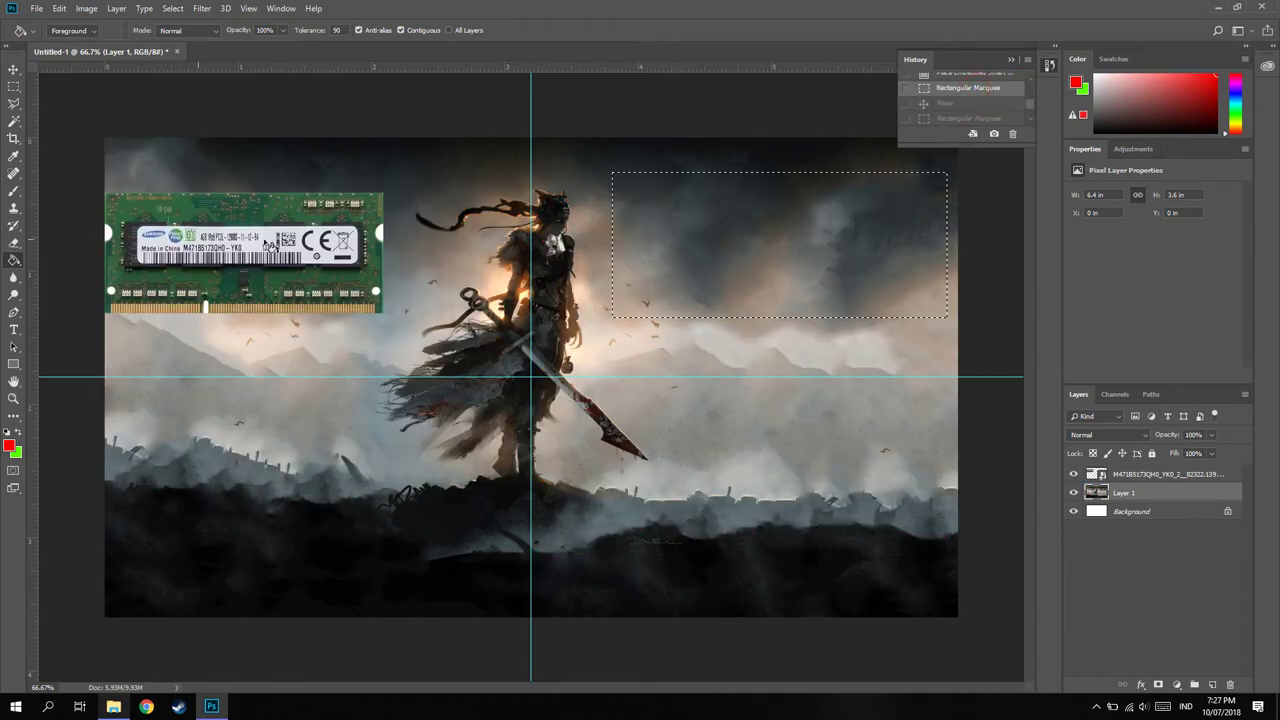
click(1010, 61)
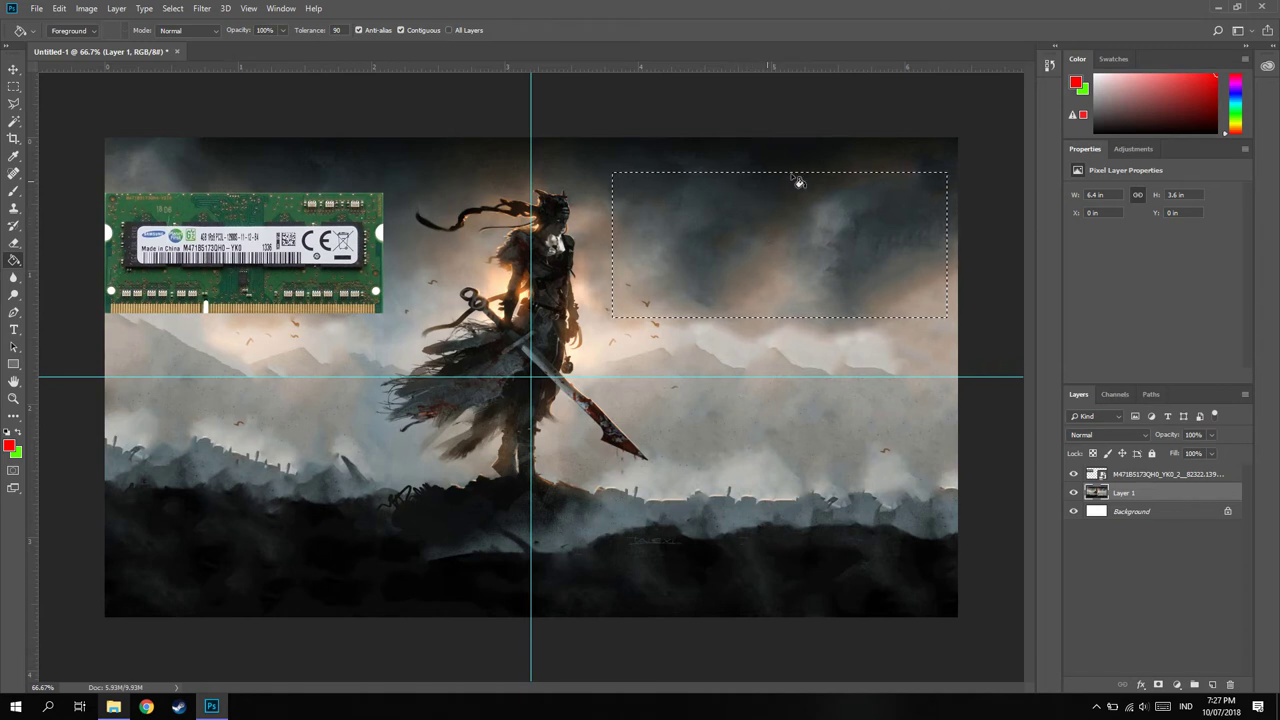
Clear the leftover rectangular selection with Ctrl+D.
click(1049, 65)
key(ctrl+d)
click(13, 104)
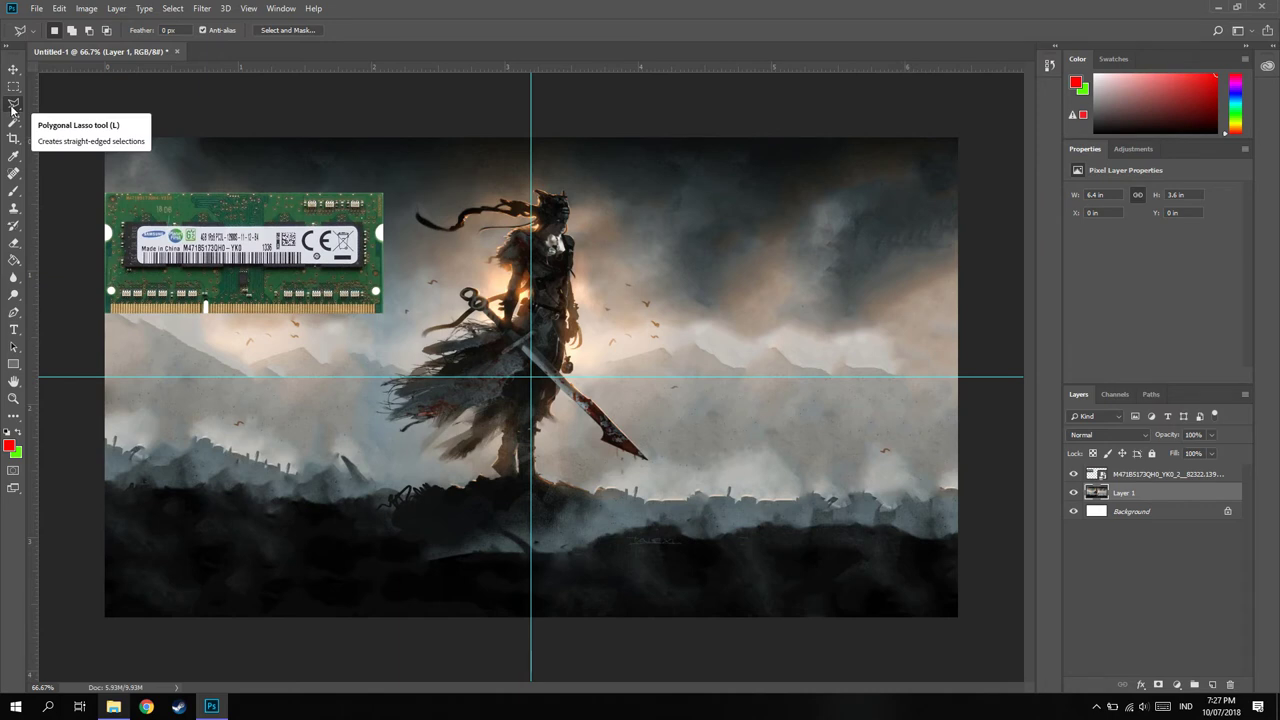
Switch to the Polygonal Lasso Tool and frame the sword in view.
right_click(13, 106)
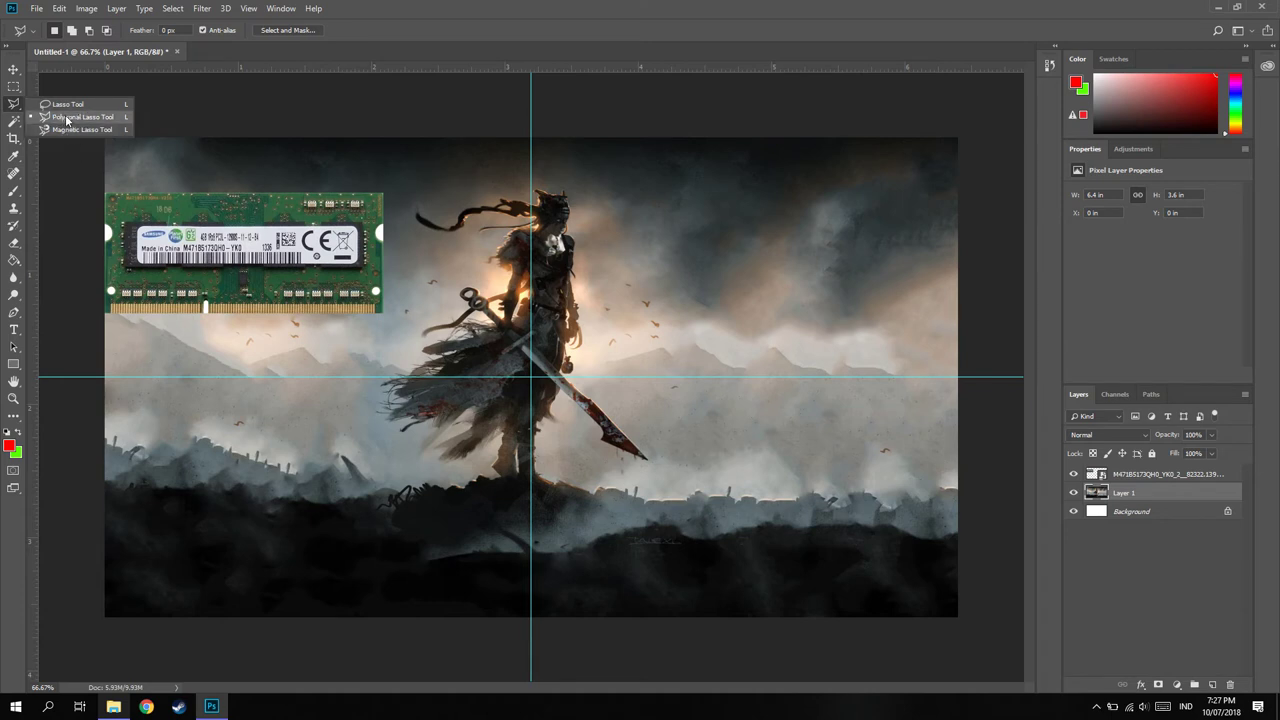
click(66, 120)
scroll(483, 370, up, 5)
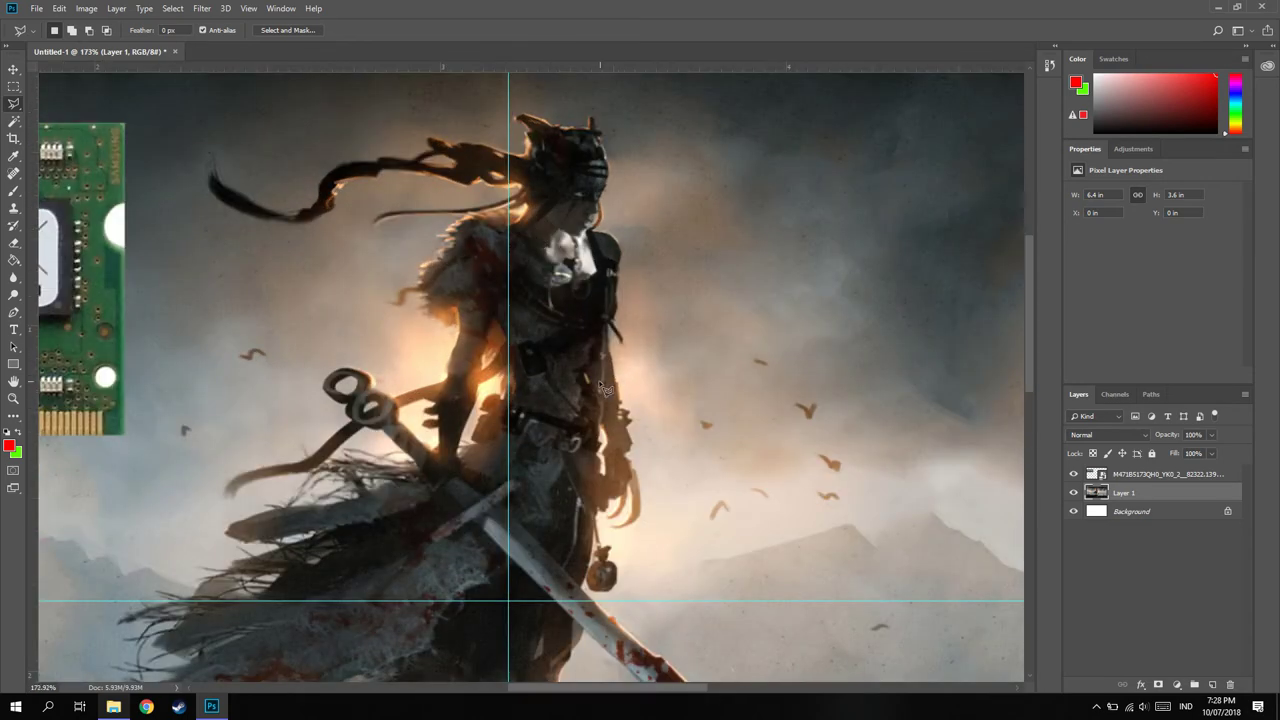
scroll(600, 386, down, 1)
scroll(600, 386, down, 1)
scroll(590, 440, up, 2)
scroll(581, 485, up, 1)
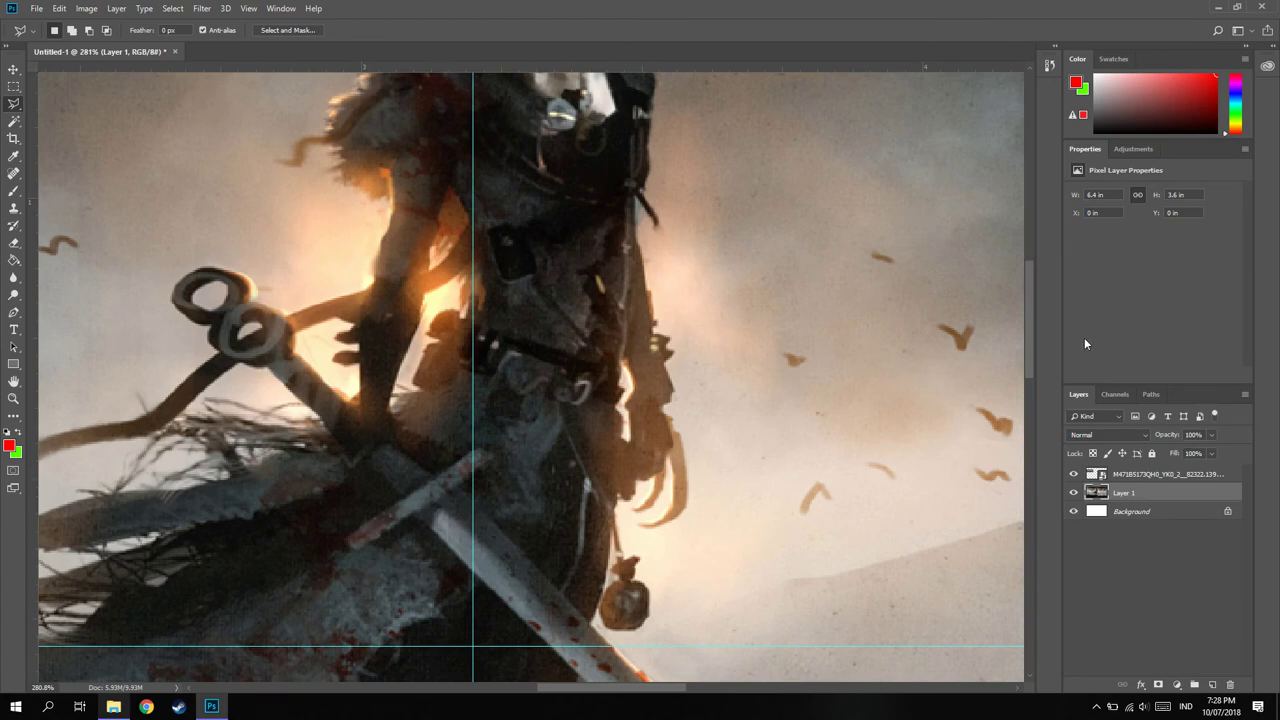
drag(1028, 320, 1030, 378)
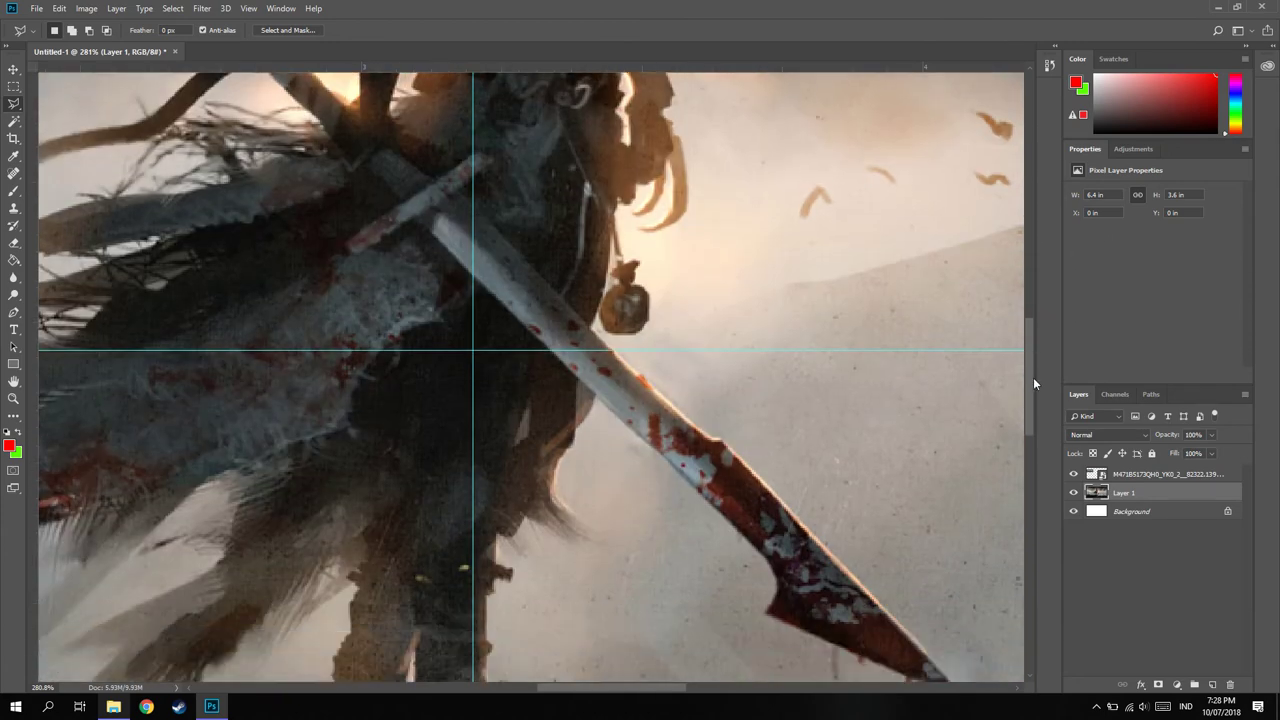
Trace a closed polygonal outline around the sword blade from hilt to tip.
click(462, 196)
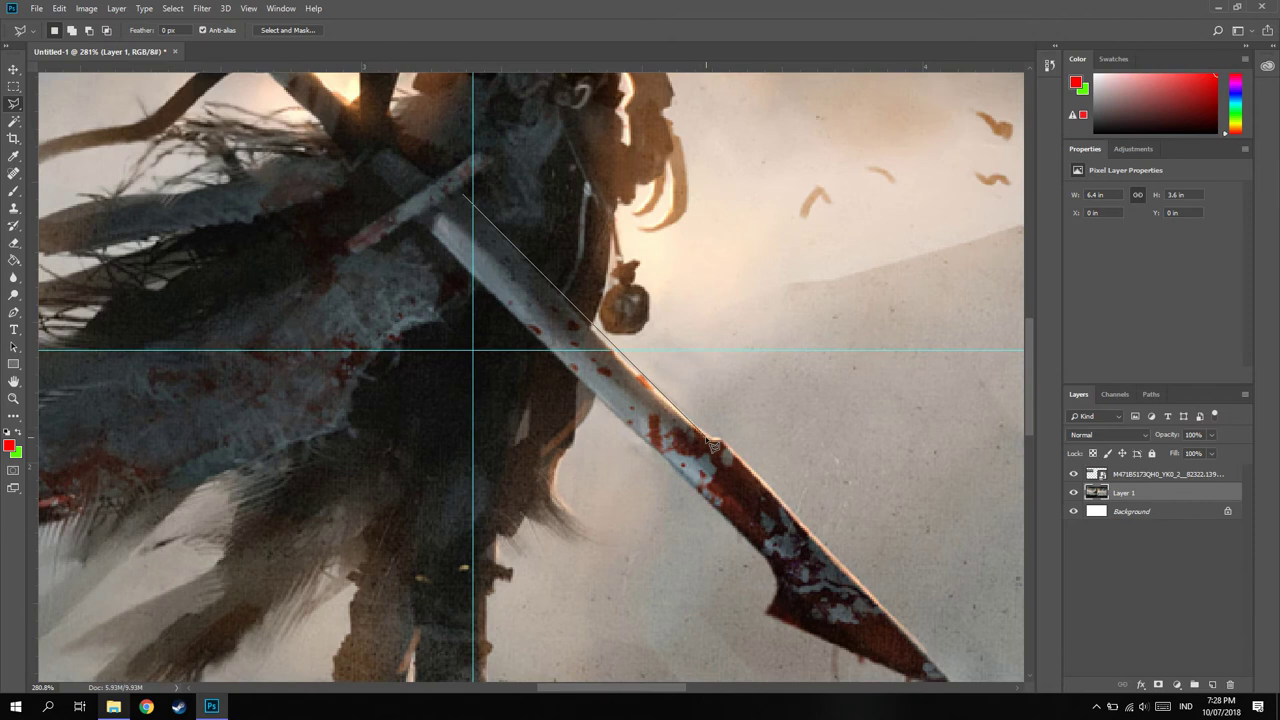
click(611, 350)
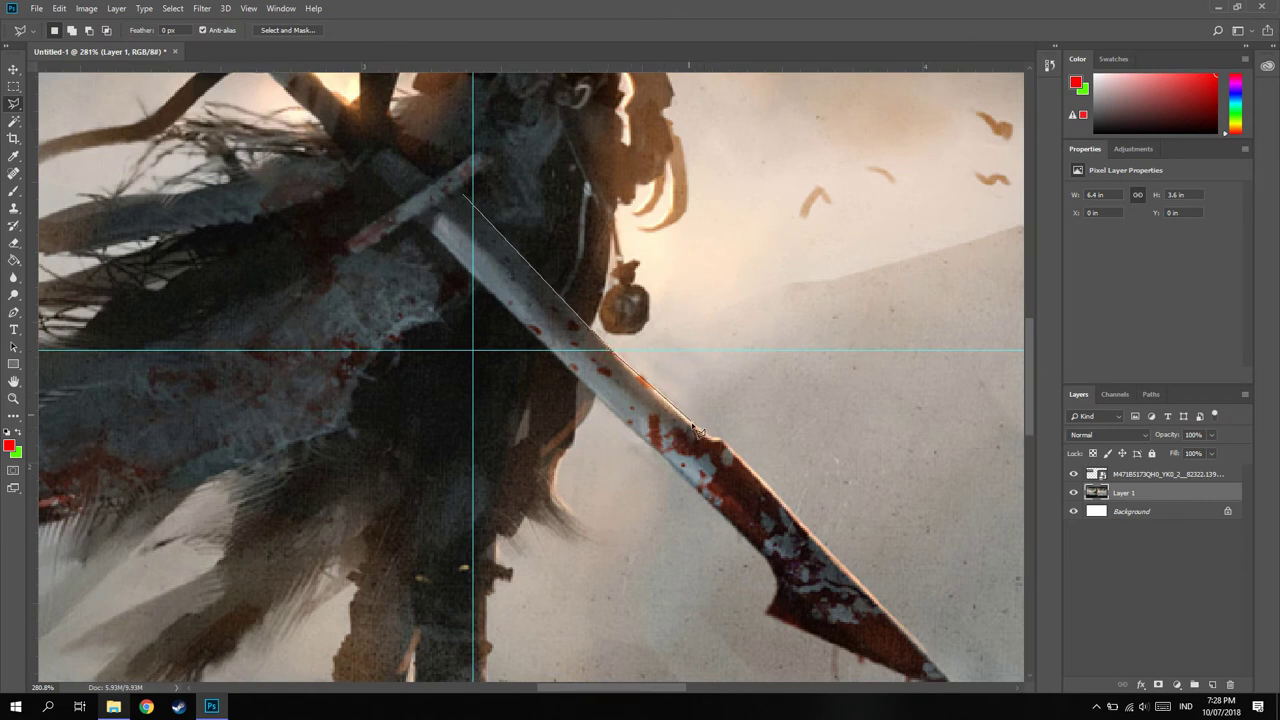
click(723, 438)
scroll(880, 500, down, 3)
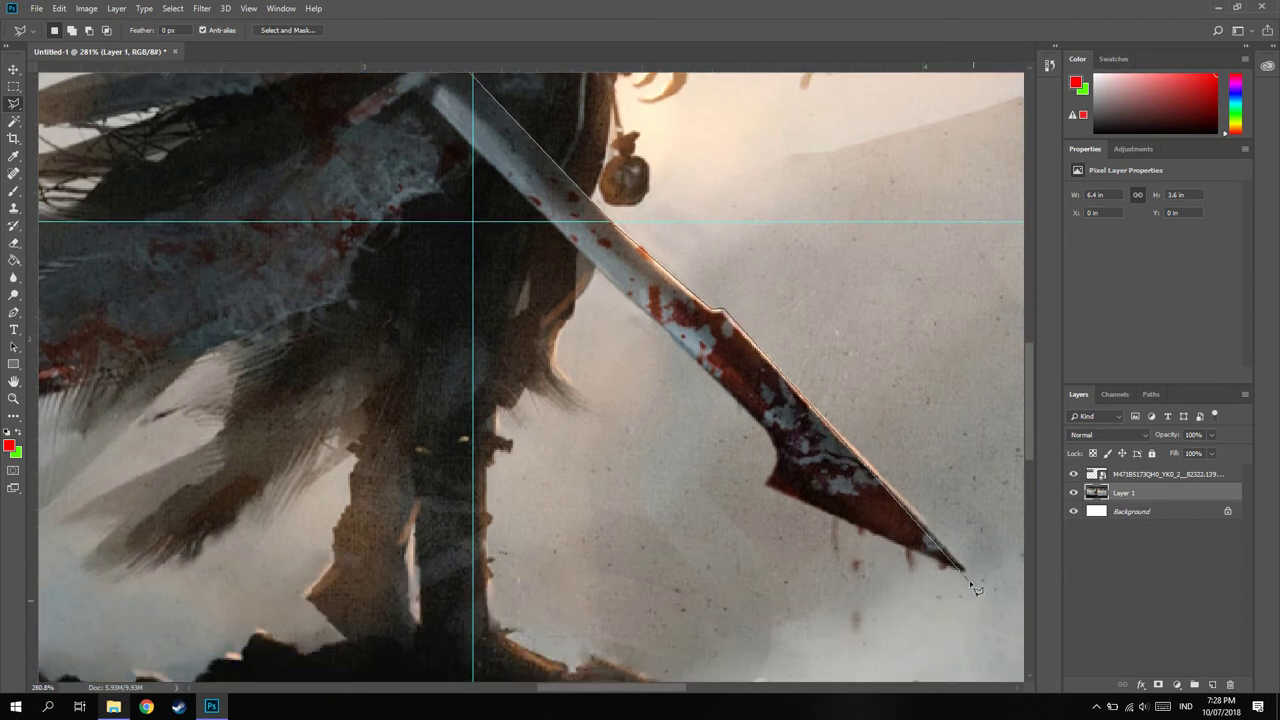
click(964, 569)
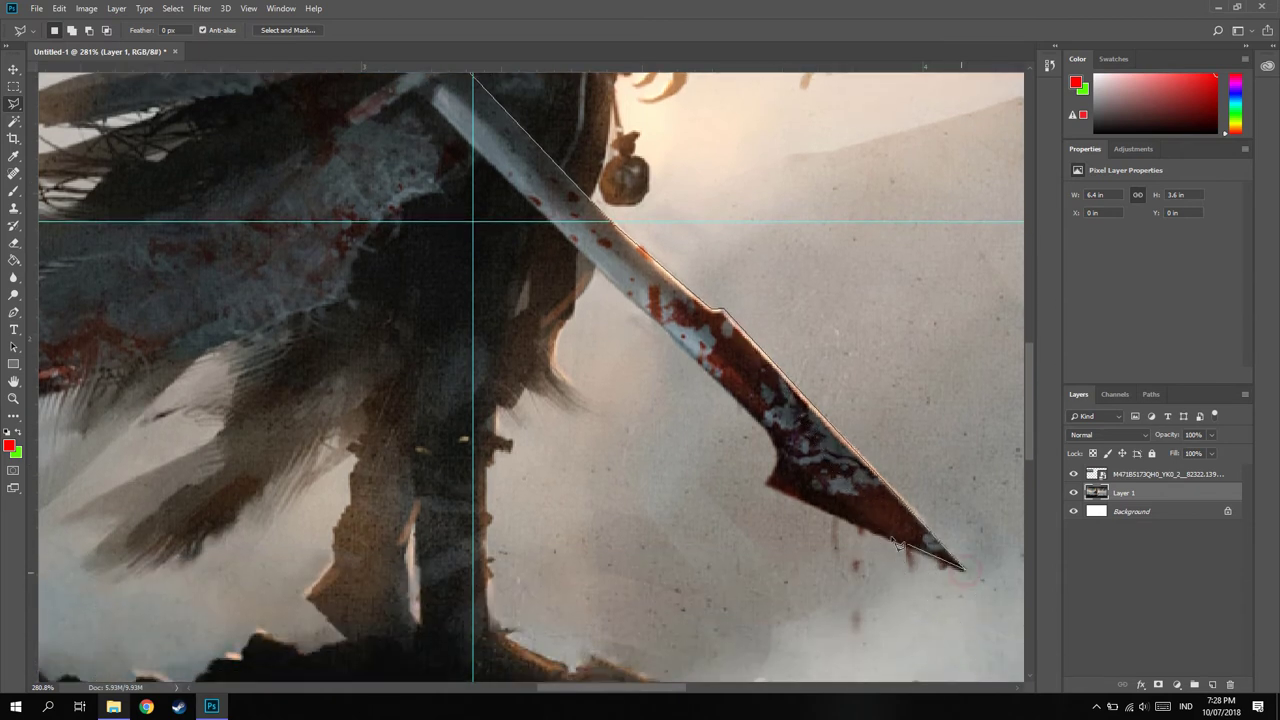
click(769, 488)
click(776, 444)
scroll(602, 272, up, 5)
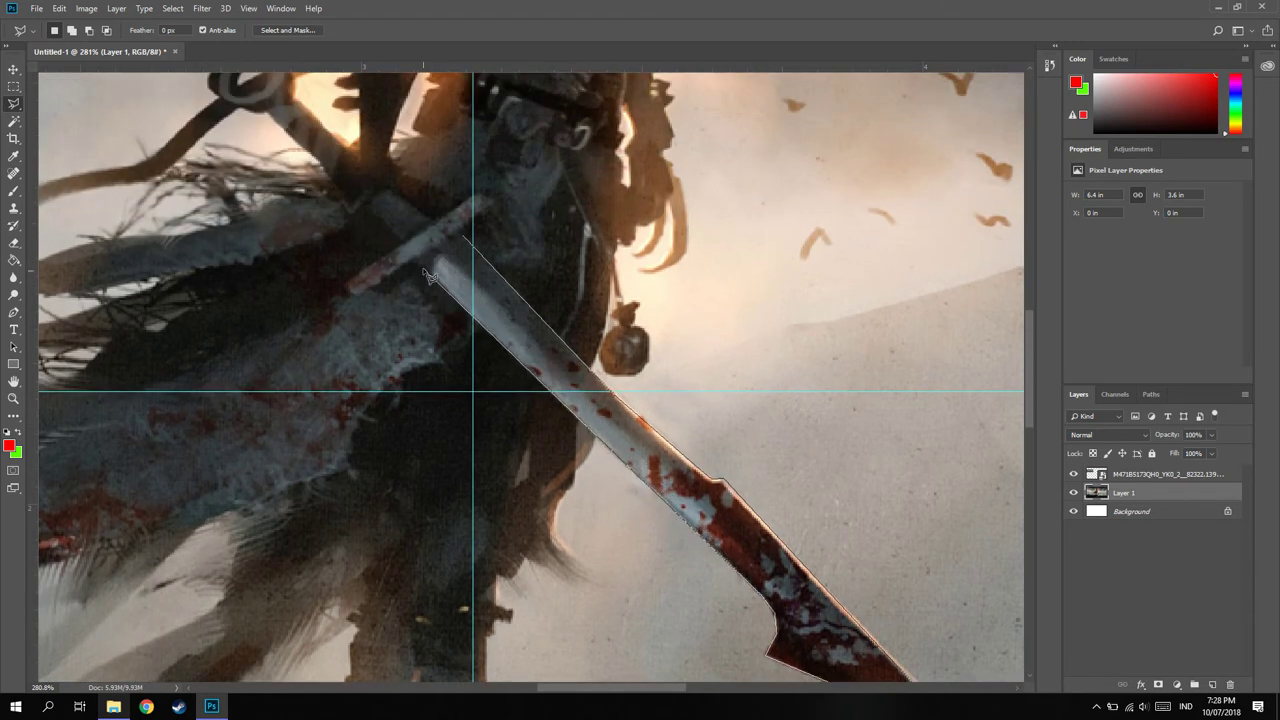
click(421, 264)
click(461, 238)
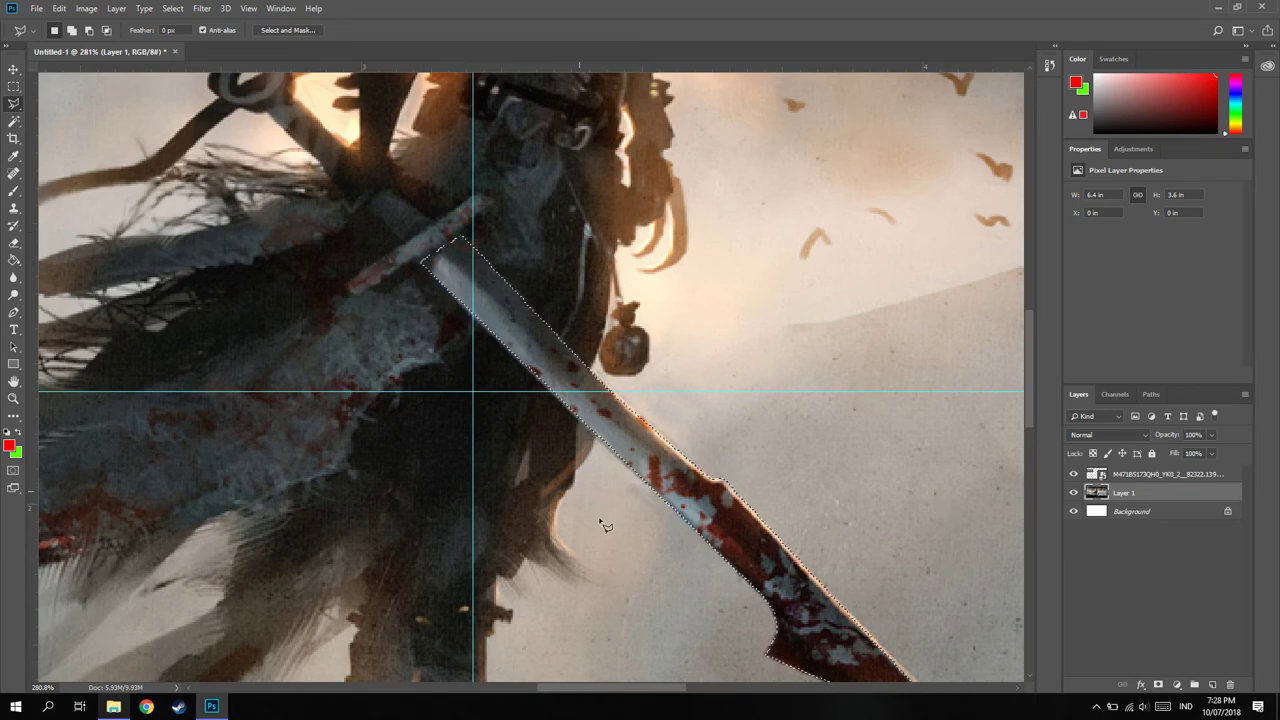
scroll(604, 525, down, 2)
scroll(630, 535, down, 3)
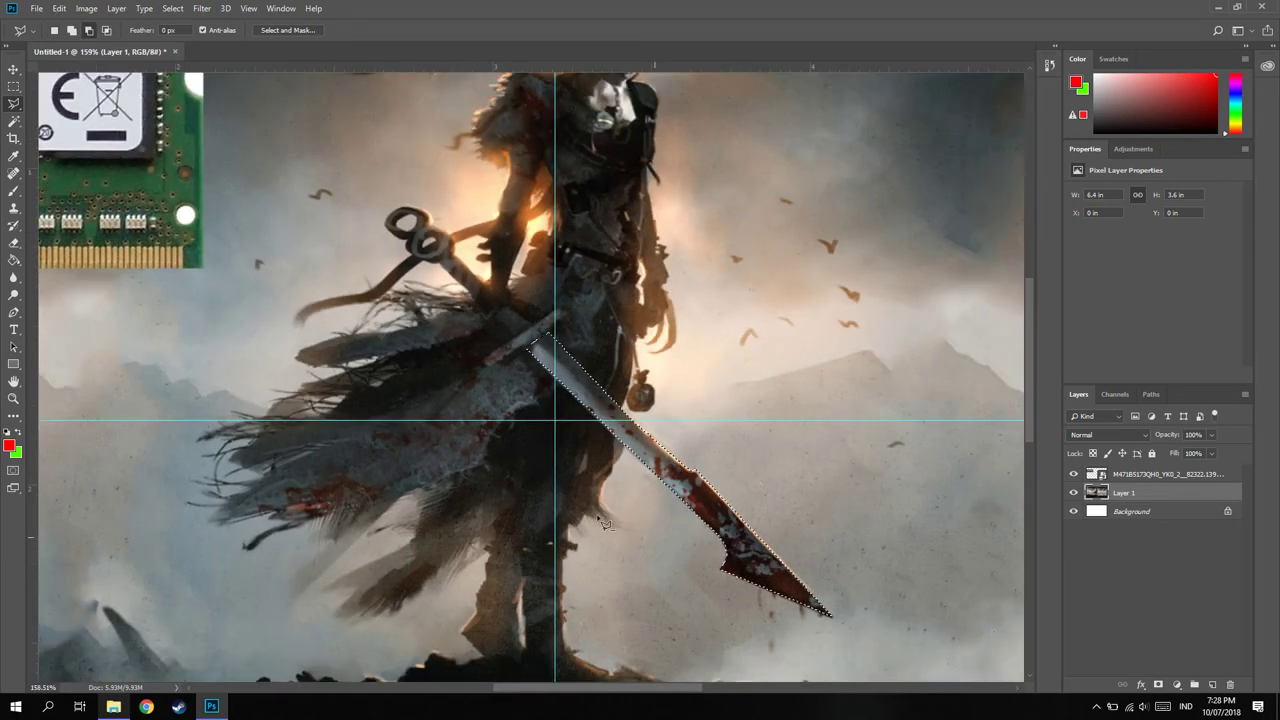
scroll(660, 545, up, 2)
Move the selected blade onto Layer 2 with Layer Via Cut and hide Layer 1.
right_click(594, 356)
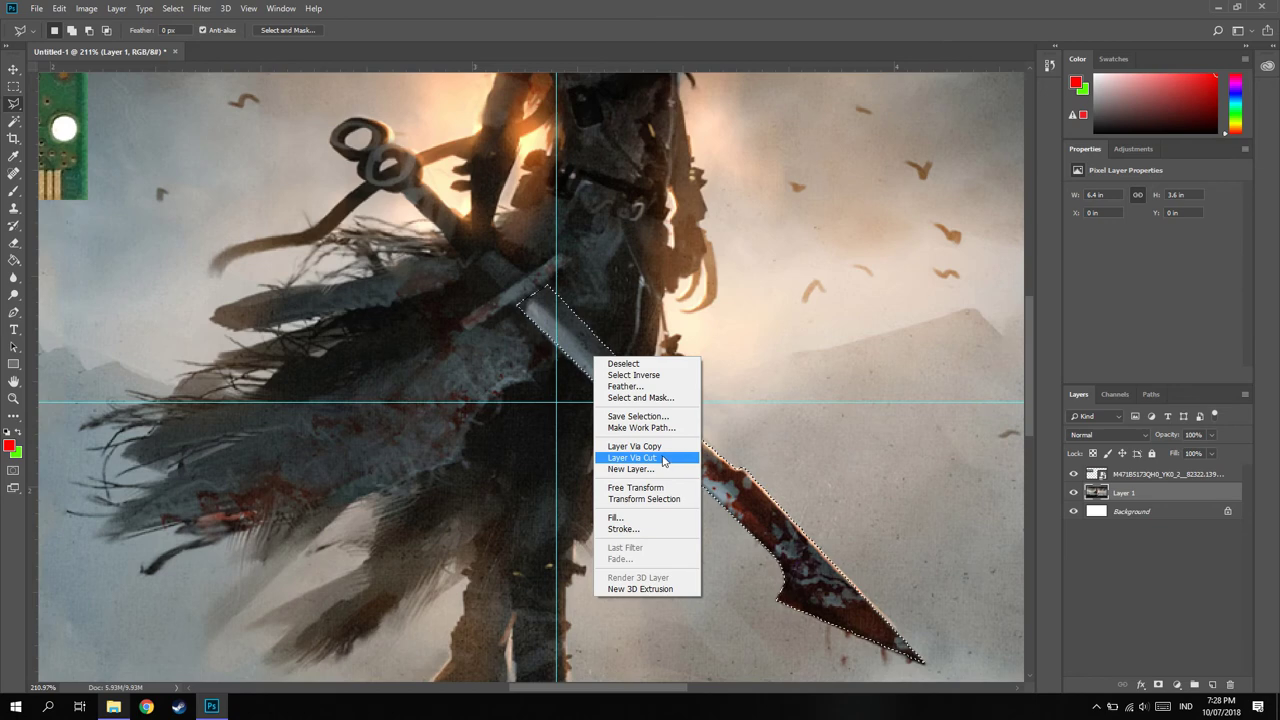
click(663, 458)
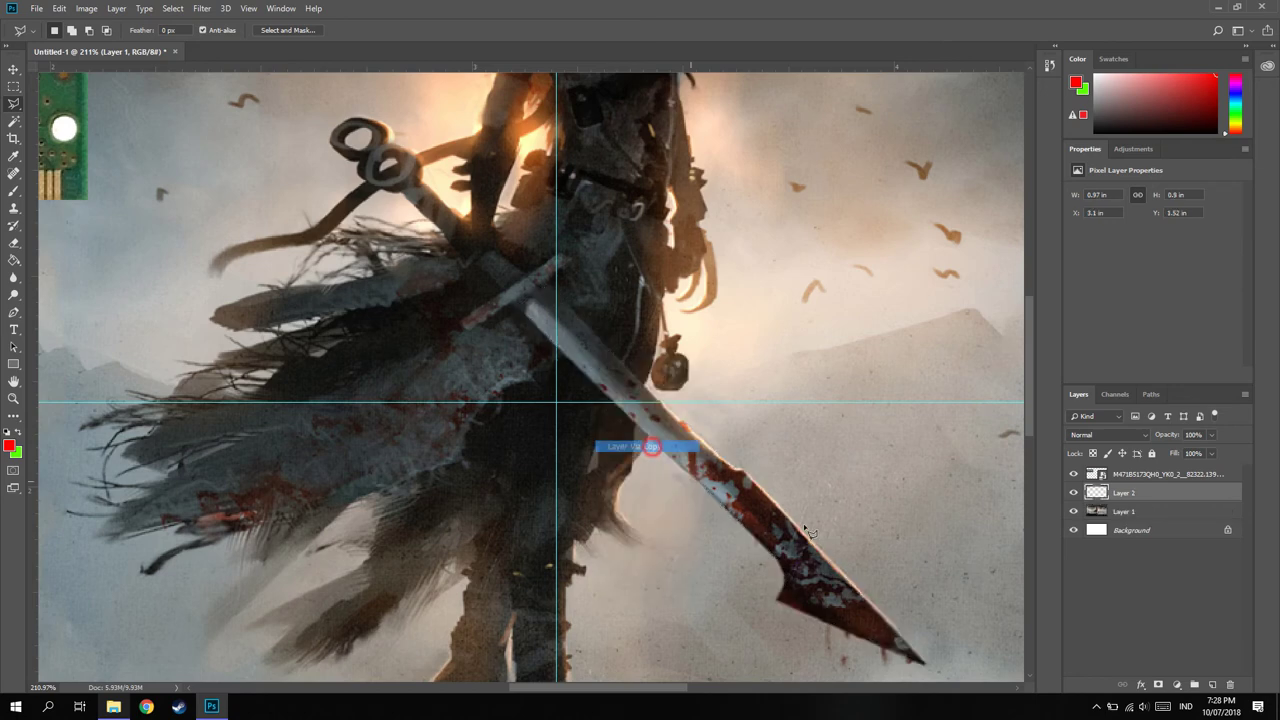
click(1074, 511)
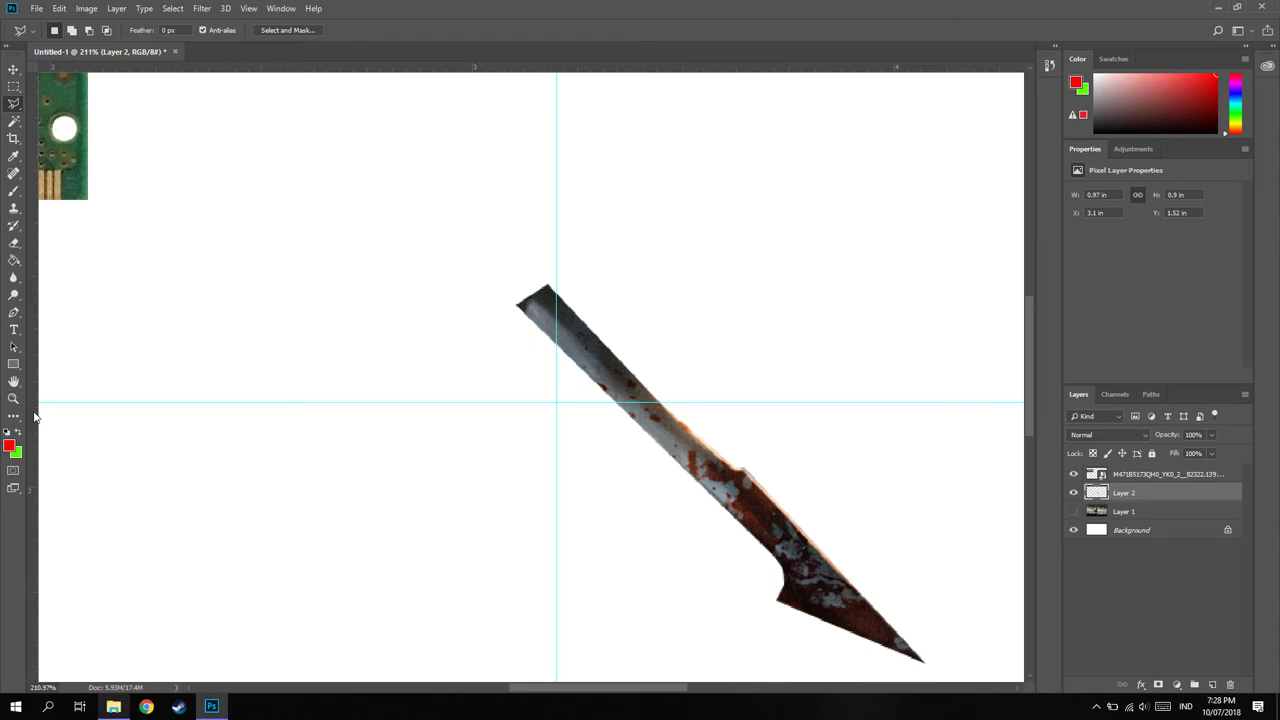
click(13, 261)
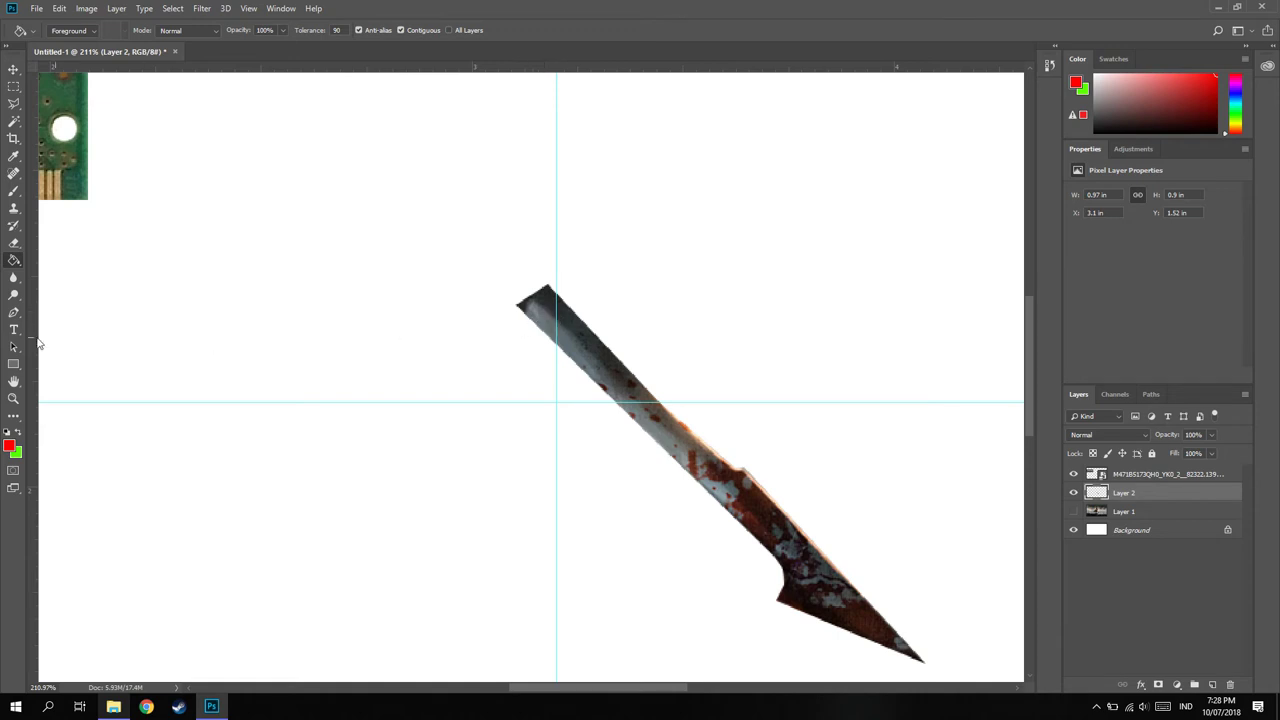
Try several hues in the Color Picker, then set the foreground to magenta ff00cc.
click(9, 446)
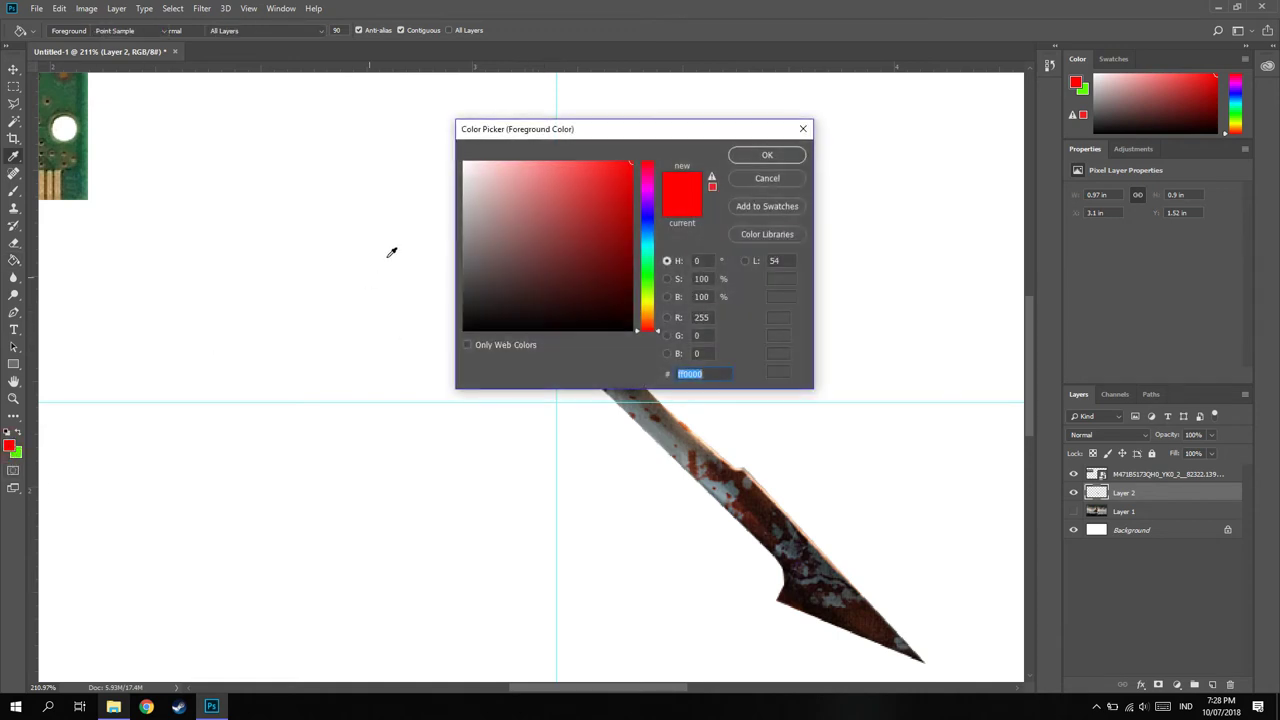
click(647, 196)
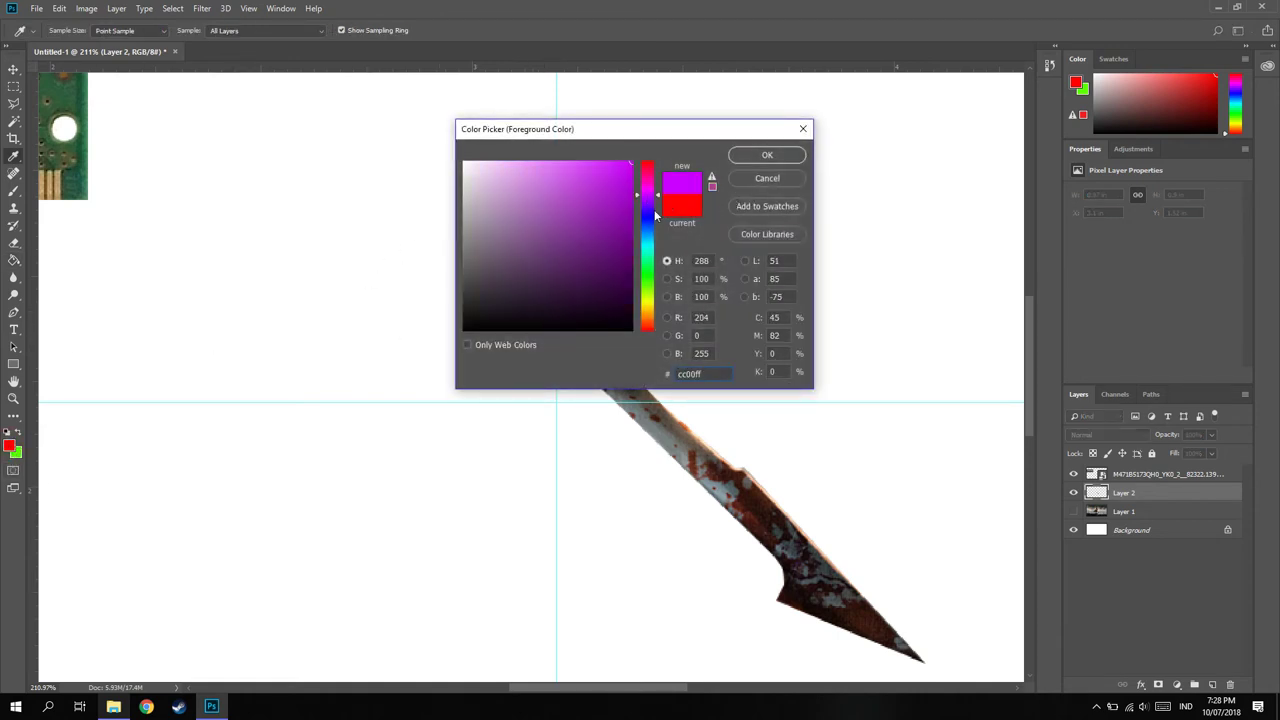
click(652, 213)
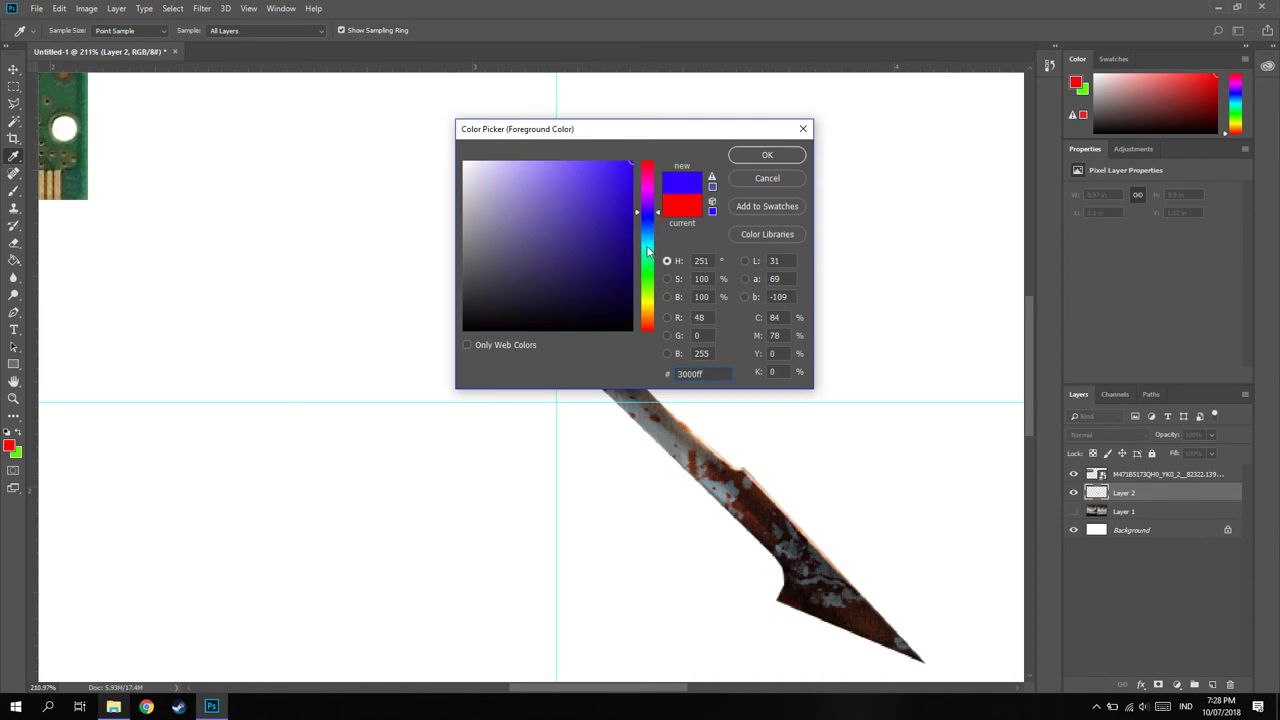
click(647, 248)
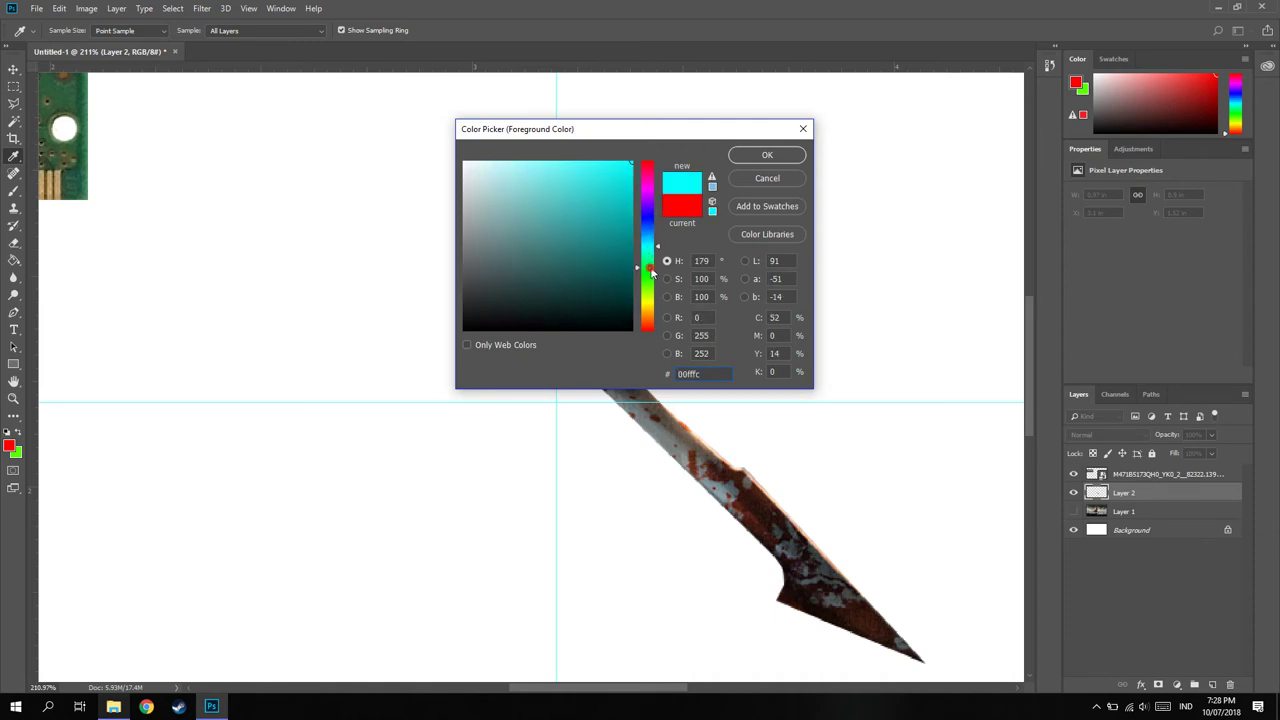
click(648, 303)
click(649, 323)
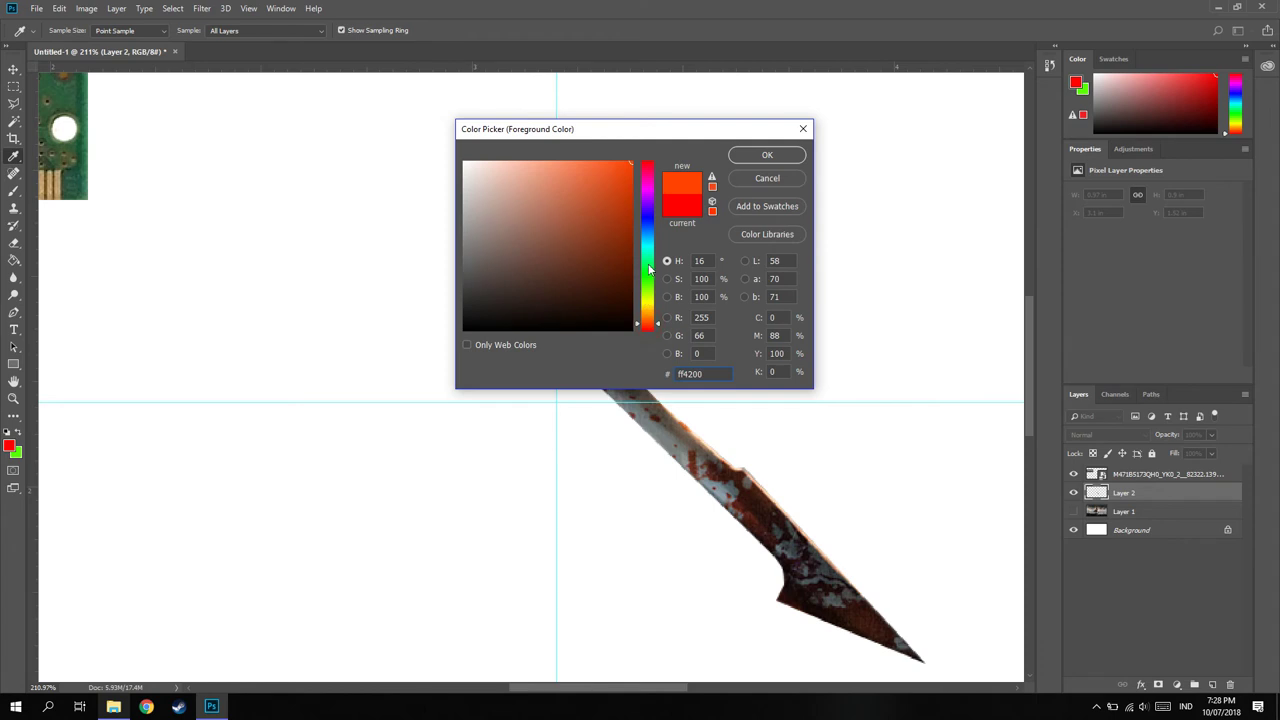
click(650, 271)
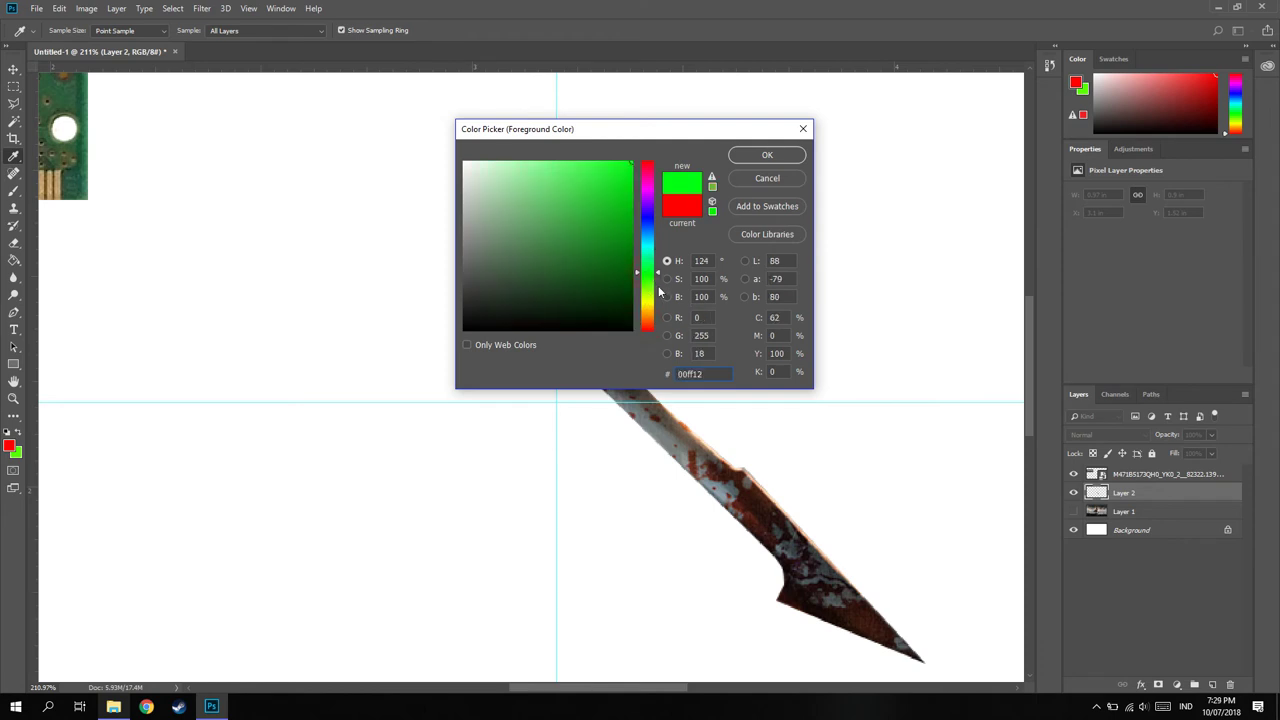
click(653, 185)
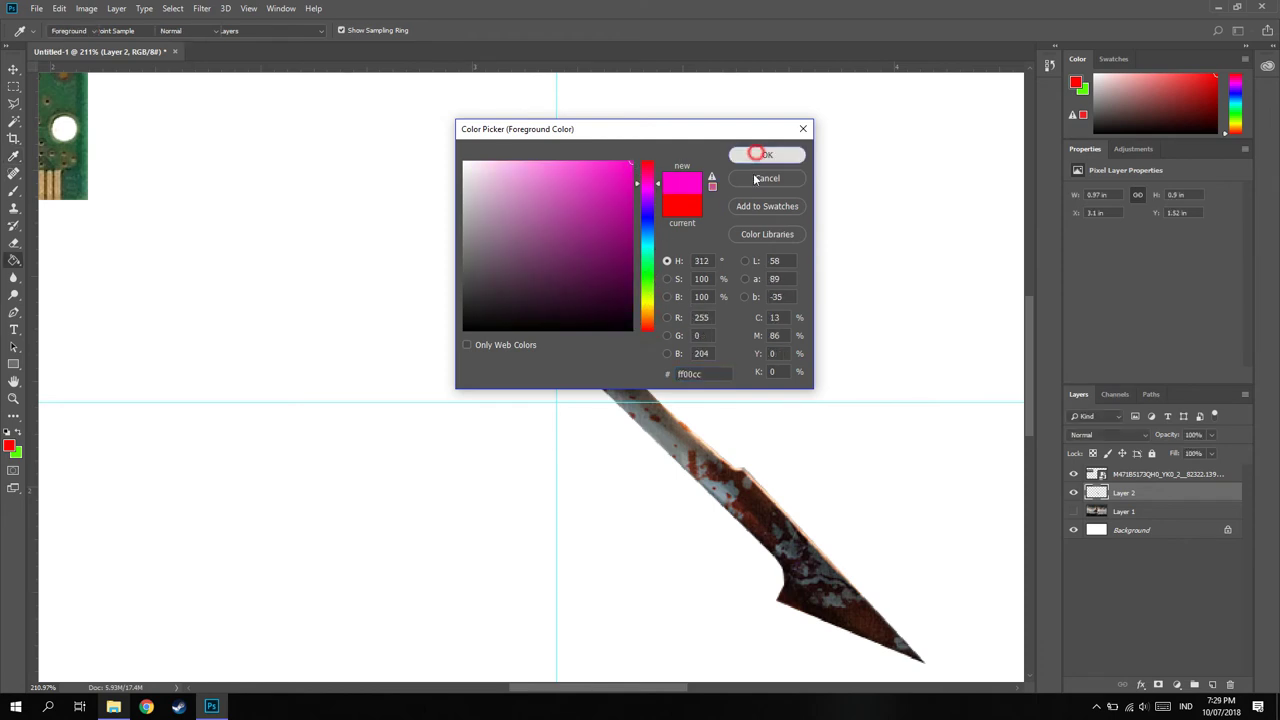
click(767, 155)
Fill the cut blade on Layer 2 with magenta using the Paint Bucket.
key(g)
click(598, 386)
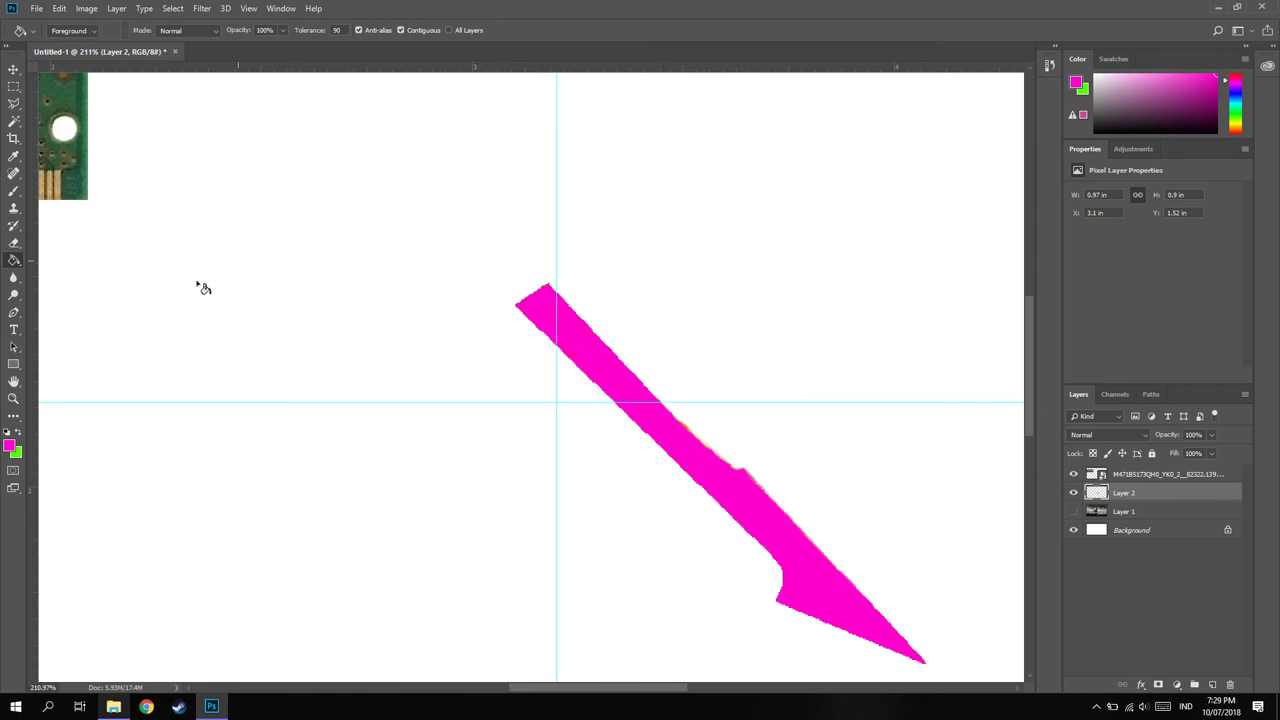
right_click(13, 262)
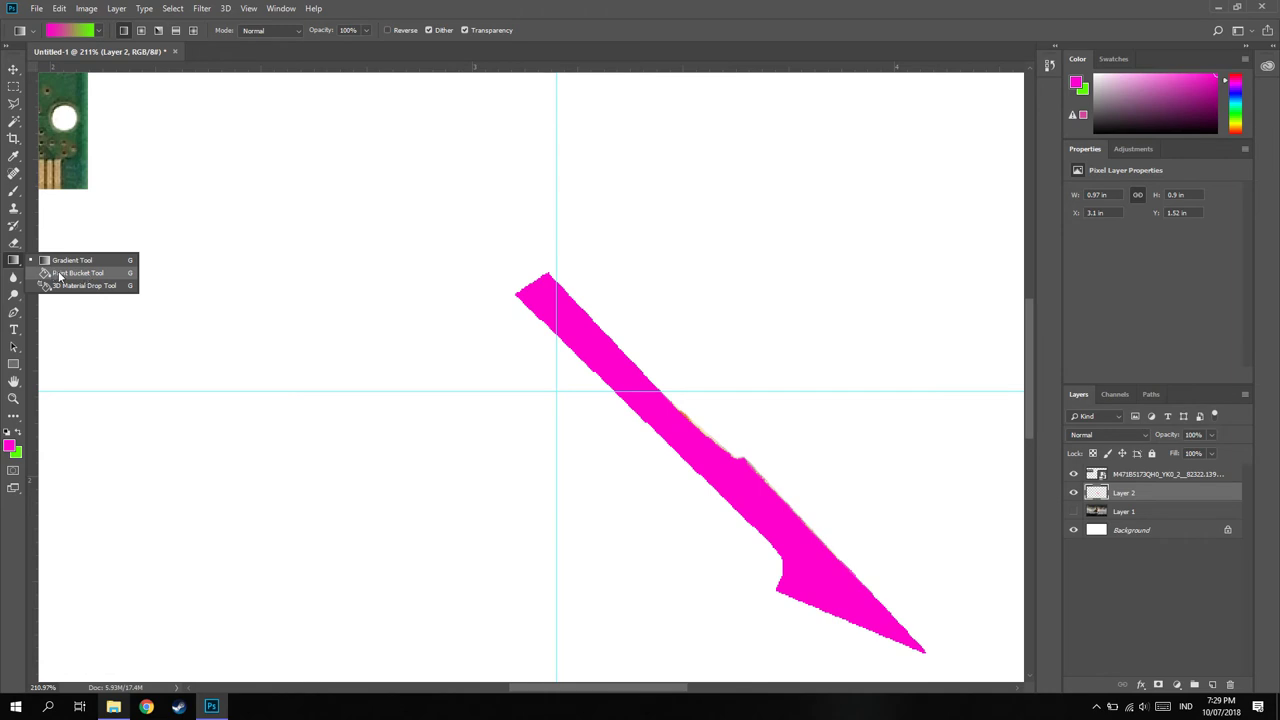
click(64, 275)
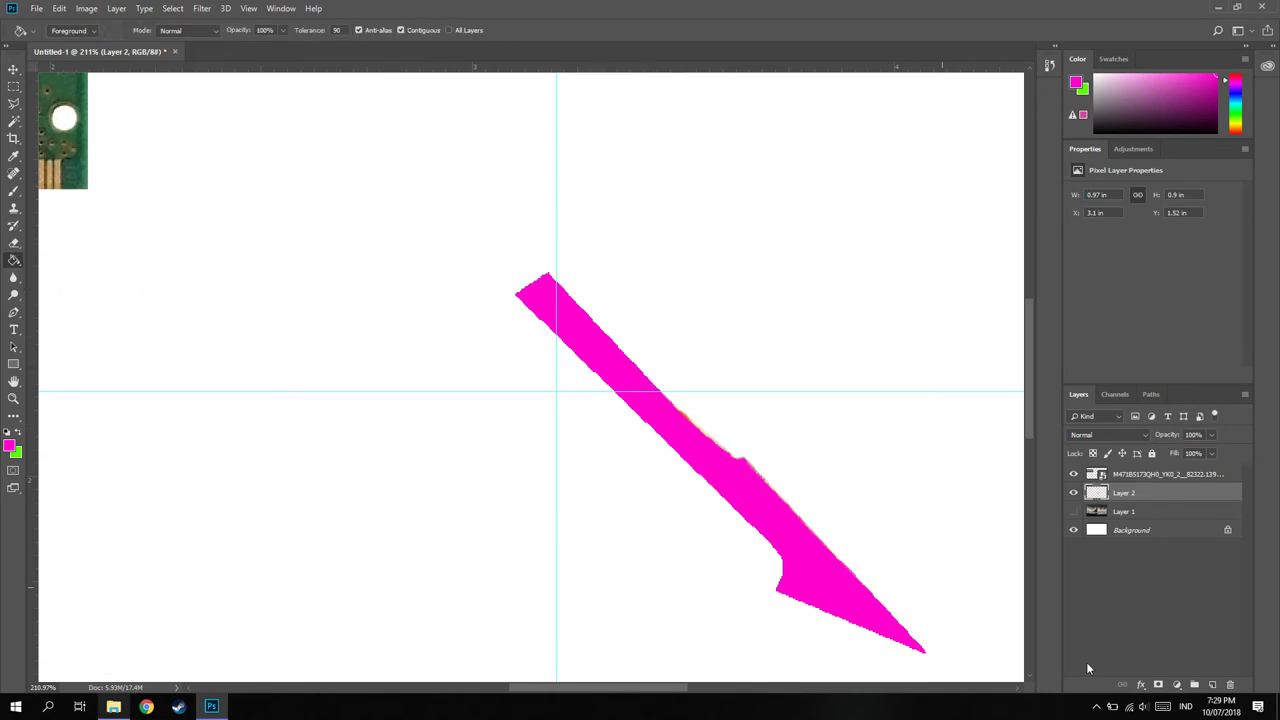
Make Layer 1 visible again so the painting shows behind the magenta blade.
click(1073, 511)
scroll(900, 278, down, 2)
scroll(919, 272, down, 1)
scroll(913, 280, up, 1)
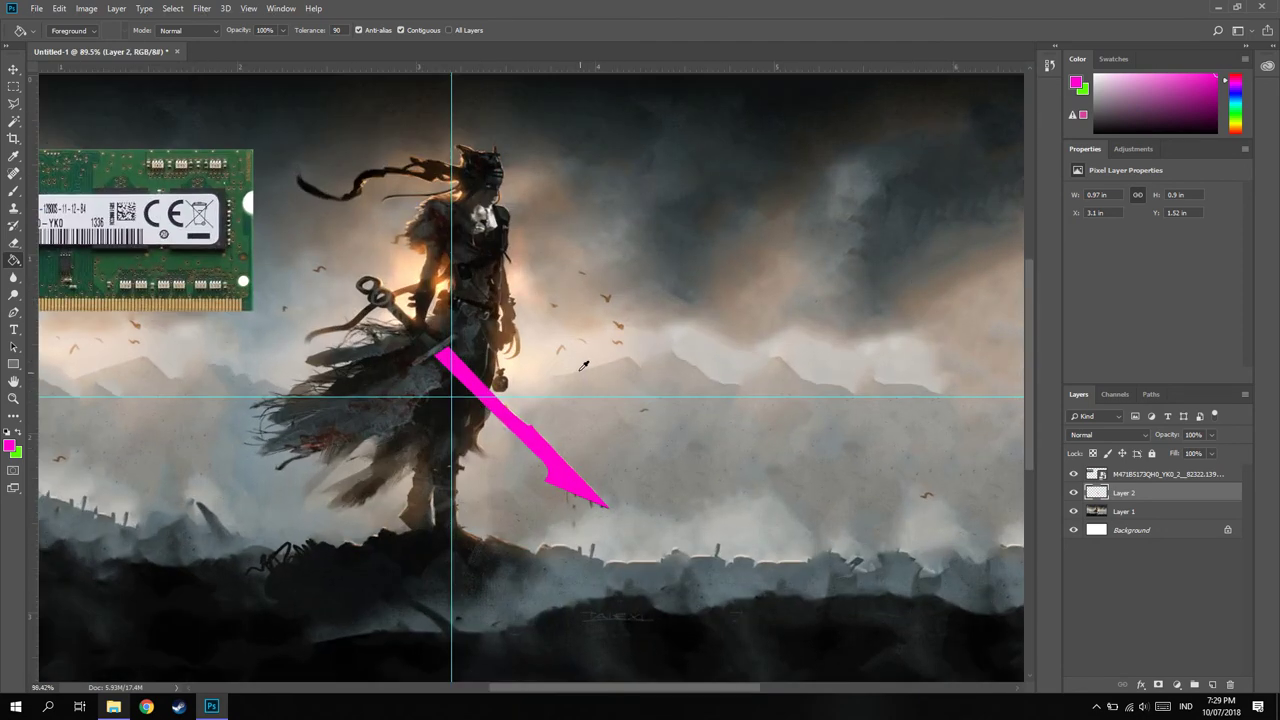
scroll(583, 366, up, 1)
scroll(574, 349, up, 1)
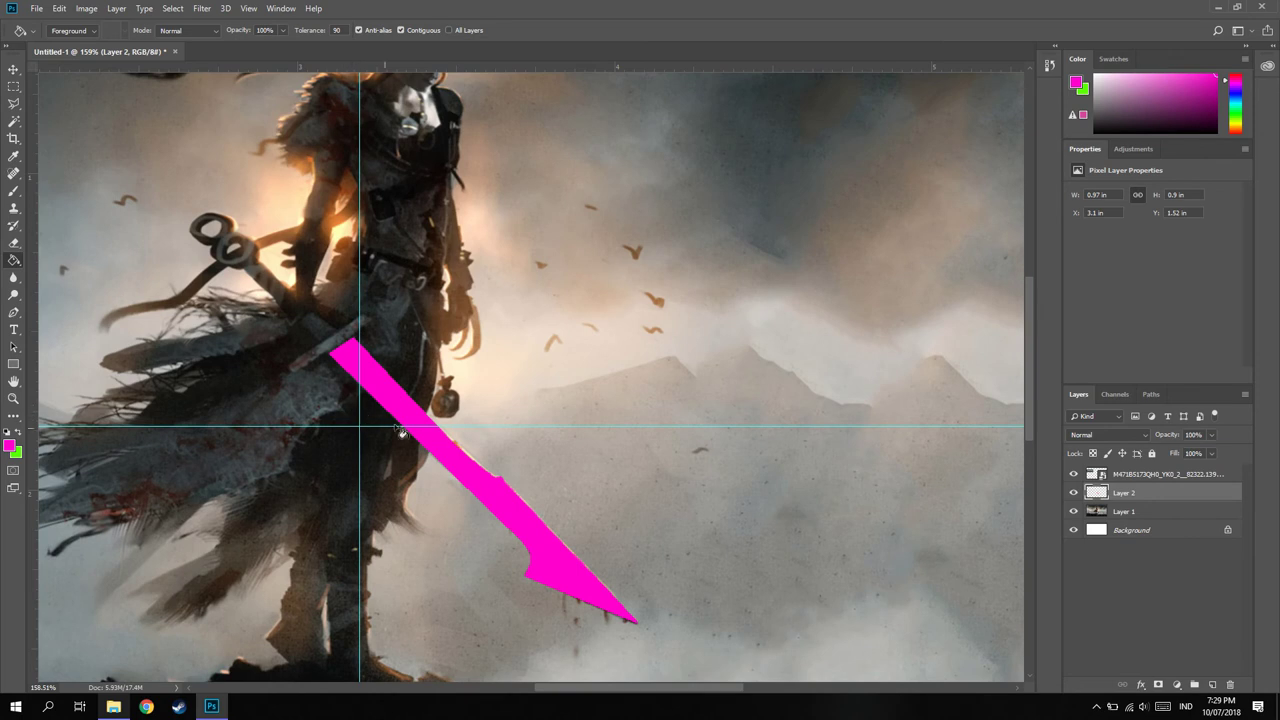
scroll(420, 419, down, 1)
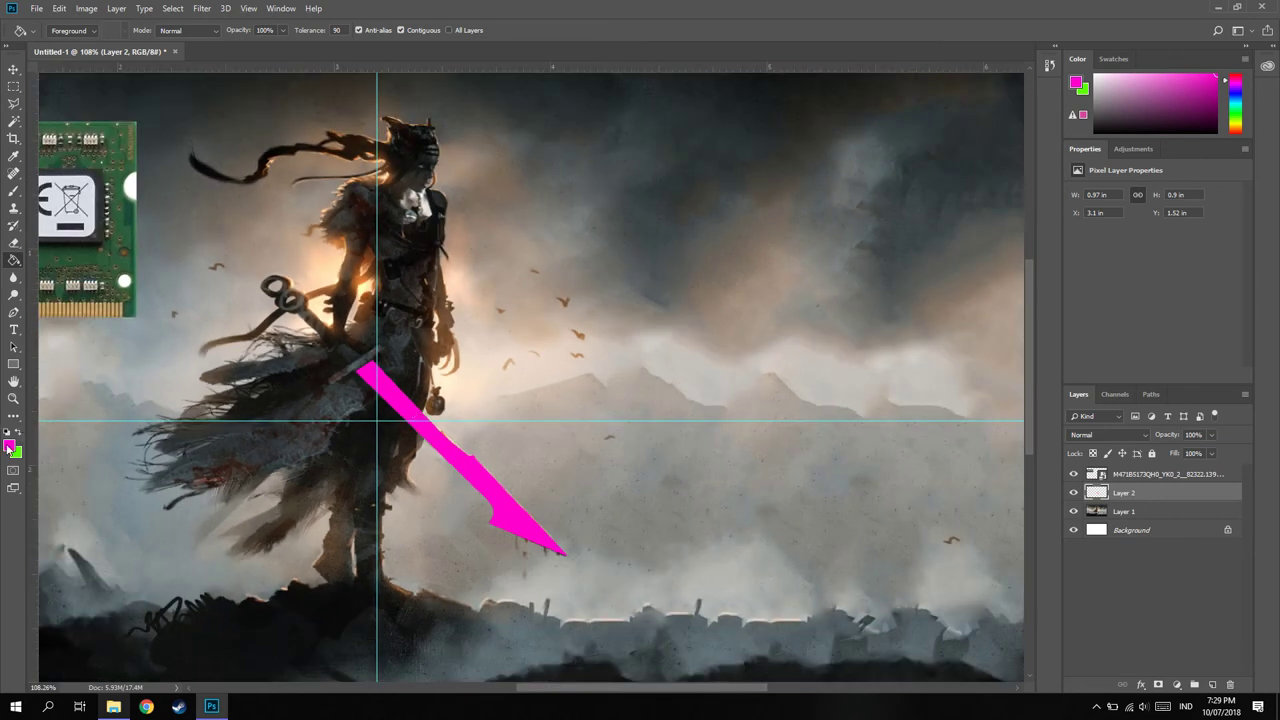
click(14, 242)
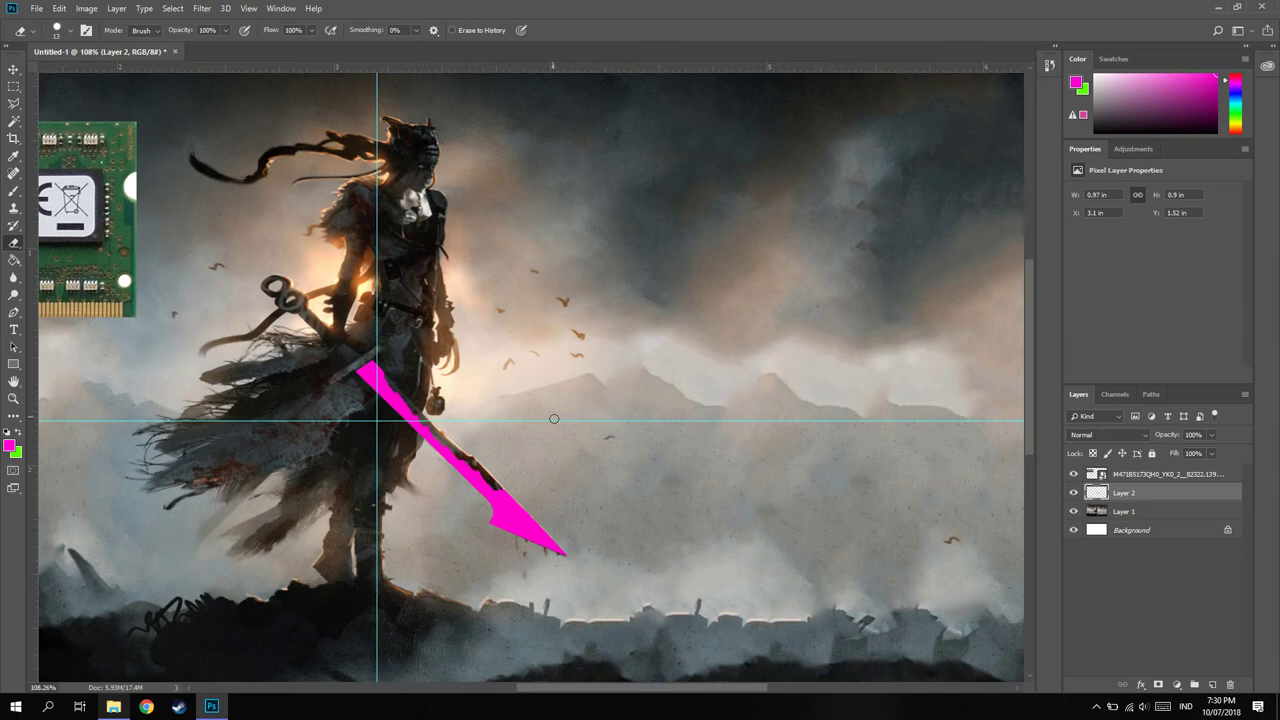
Zoom in, lasso a thin strip along the blade's upper edge, and select Layer 1.
scroll(552, 416, up, 1)
scroll(560, 420, up, 1)
scroll(531, 417, up, 1)
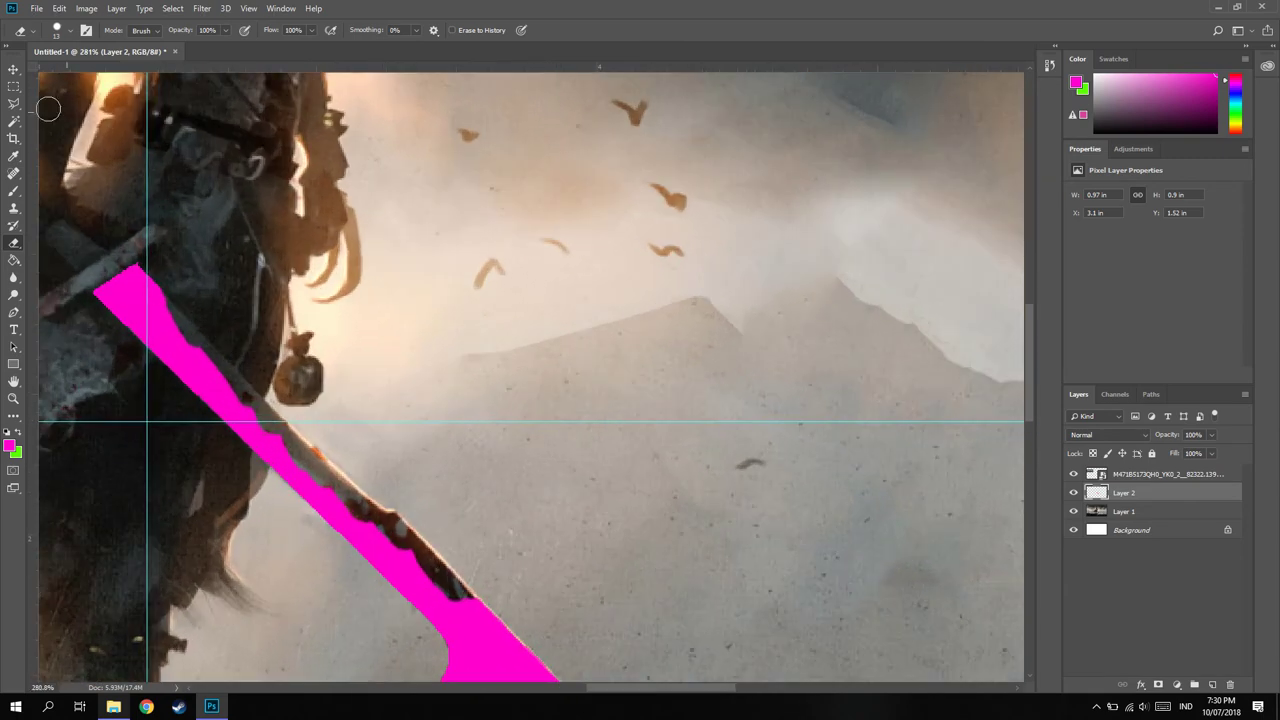
click(15, 104)
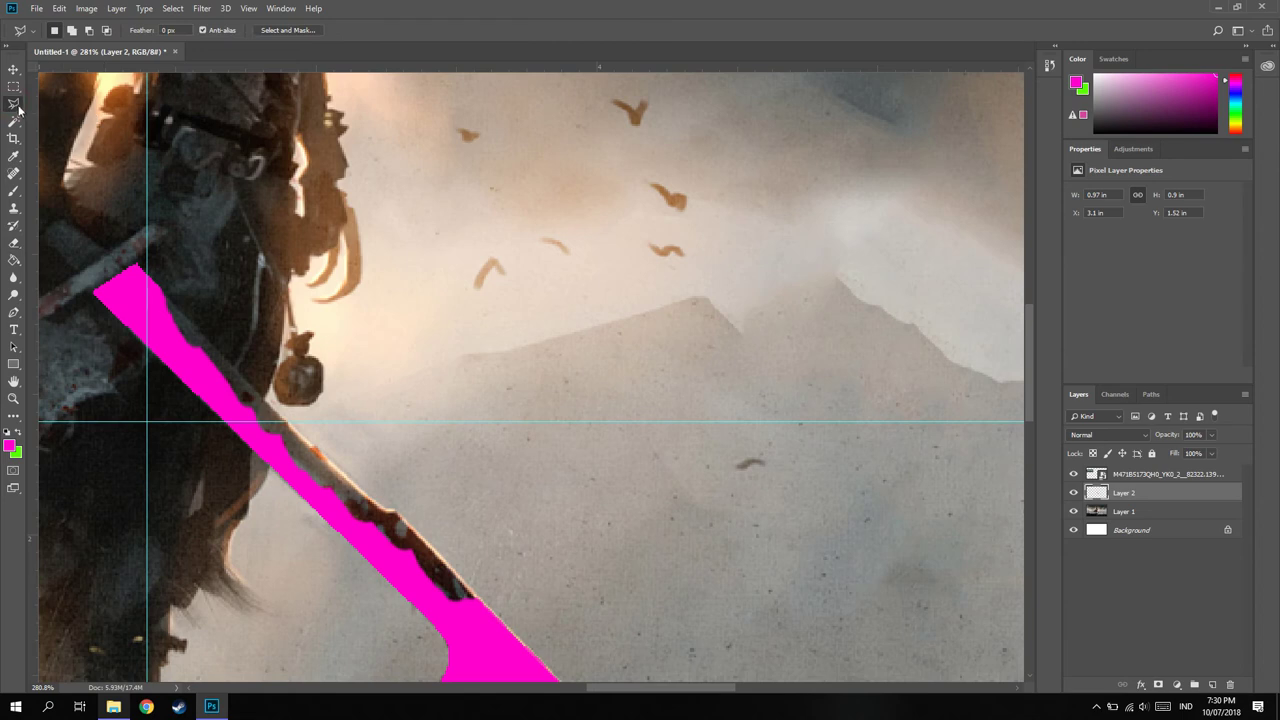
mouse_move(163, 293)
mouse_down()
mouse_move(440, 612)
mouse_move(266, 358)
mouse_move(166, 286)
mouse_up()
click(163, 290)
click(1125, 515)
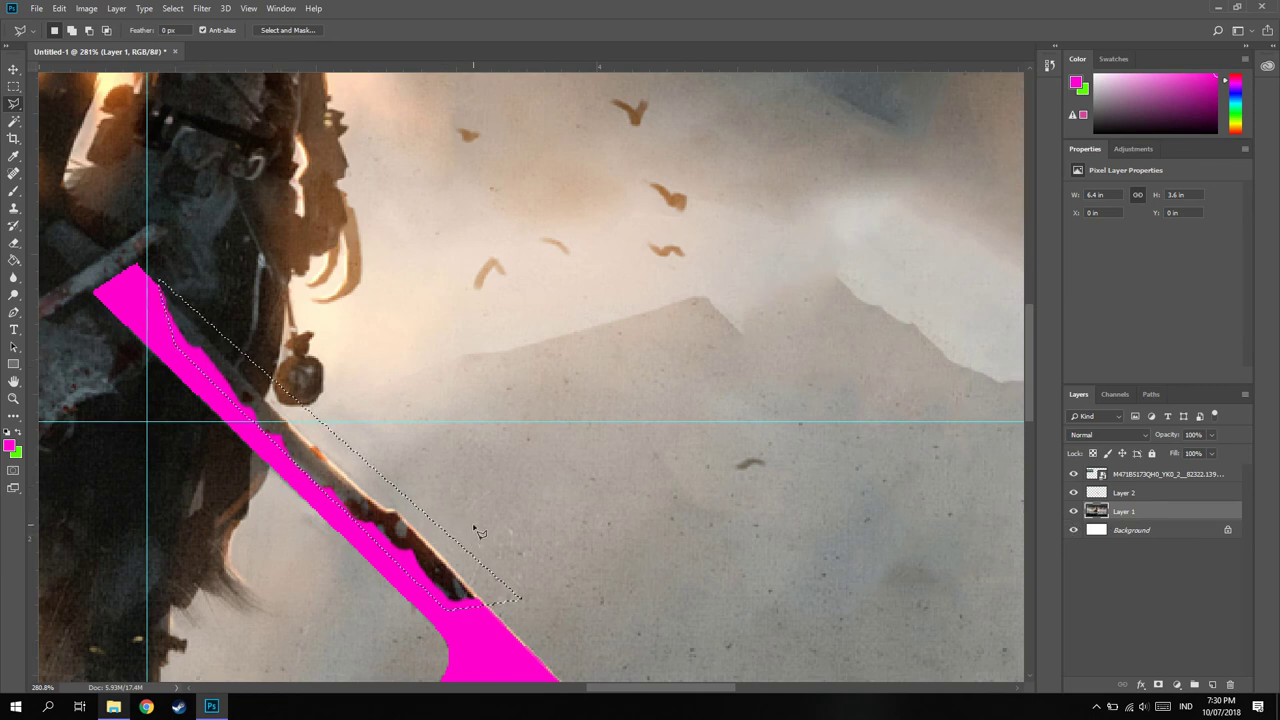
Erase the stray magenta along the blade's upper and lower edges on Layer 2.
key(e)
mouse_move(320, 460)
mouse_down()
mouse_move(296, 435)
mouse_move(380, 505)
mouse_up()
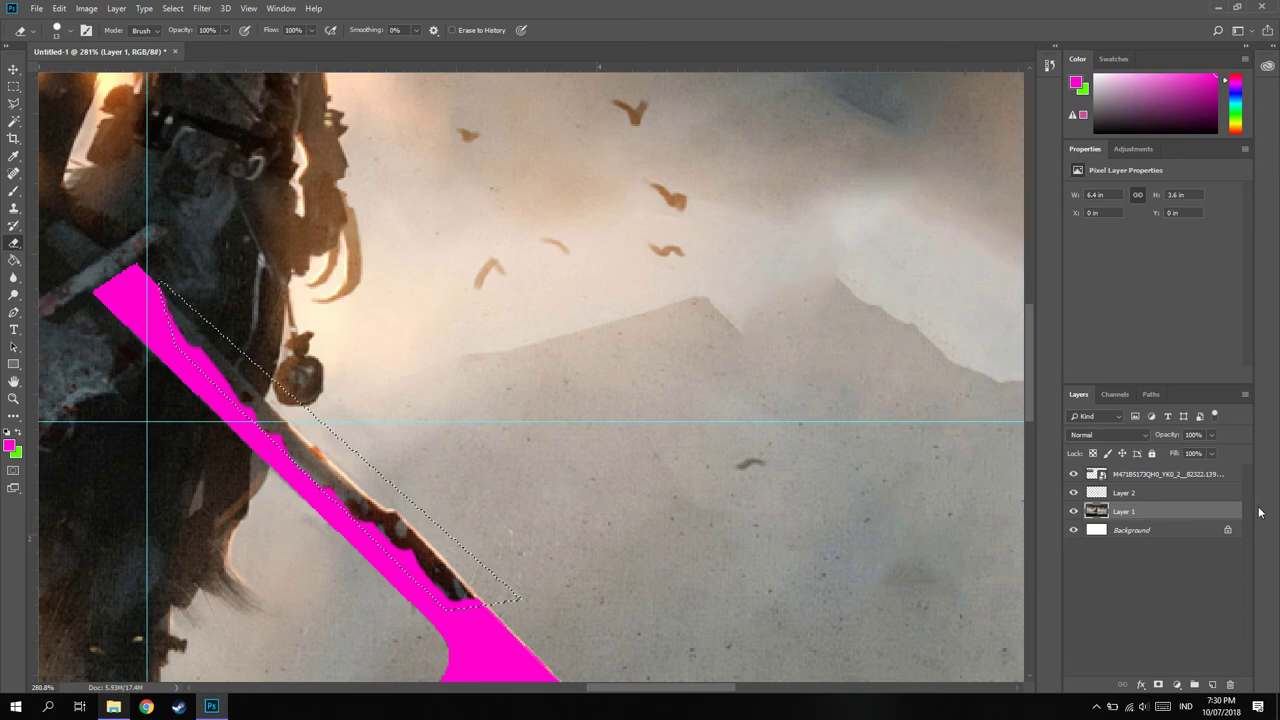
click(1124, 492)
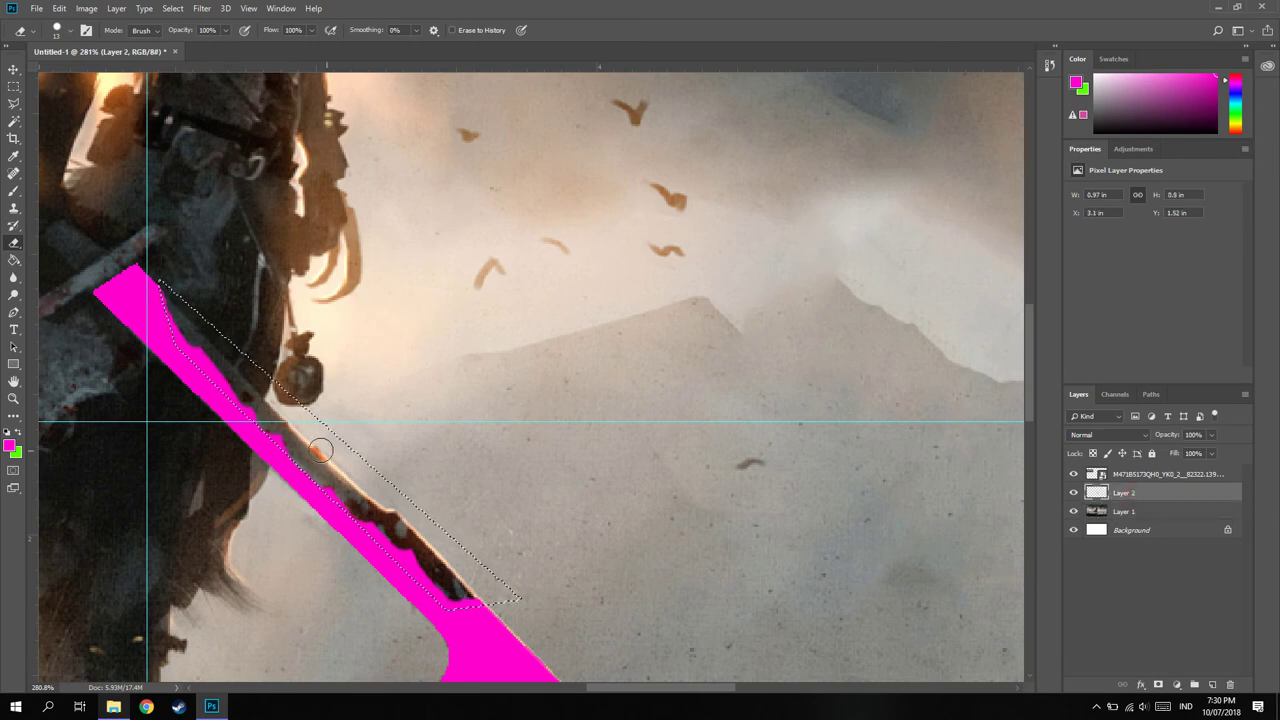
drag(168, 300, 216, 397)
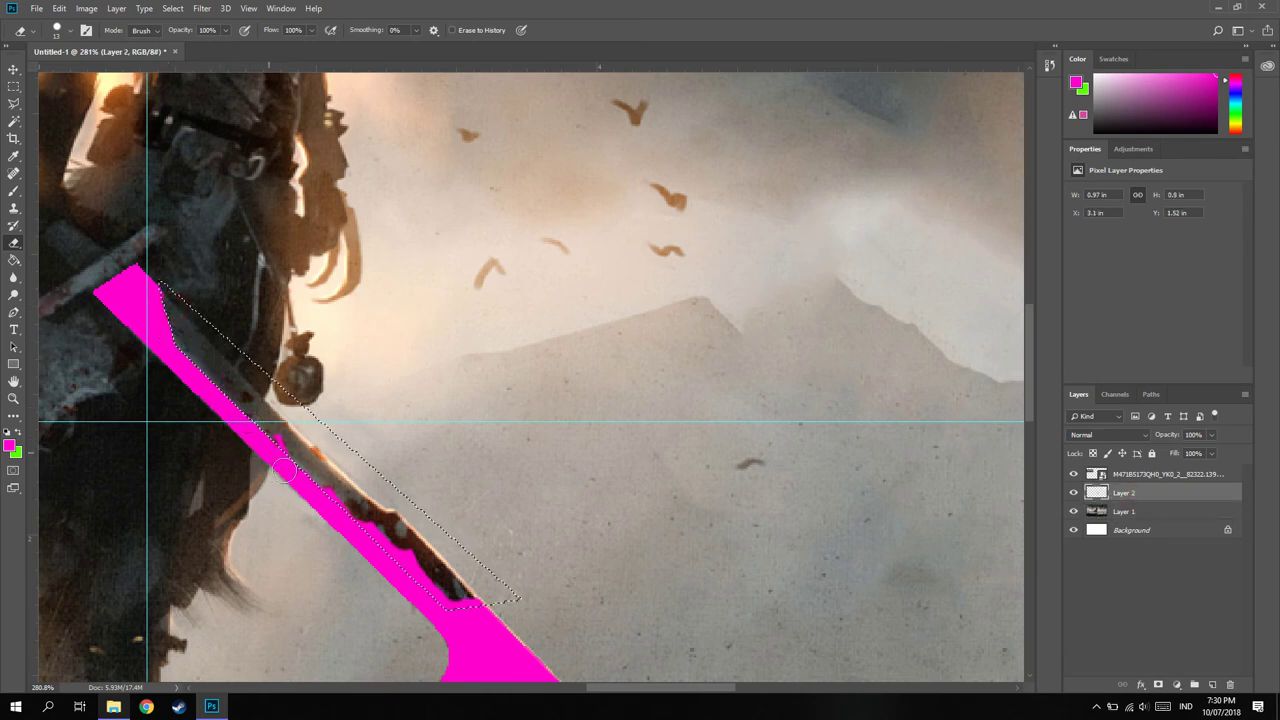
drag(325, 500, 427, 583)
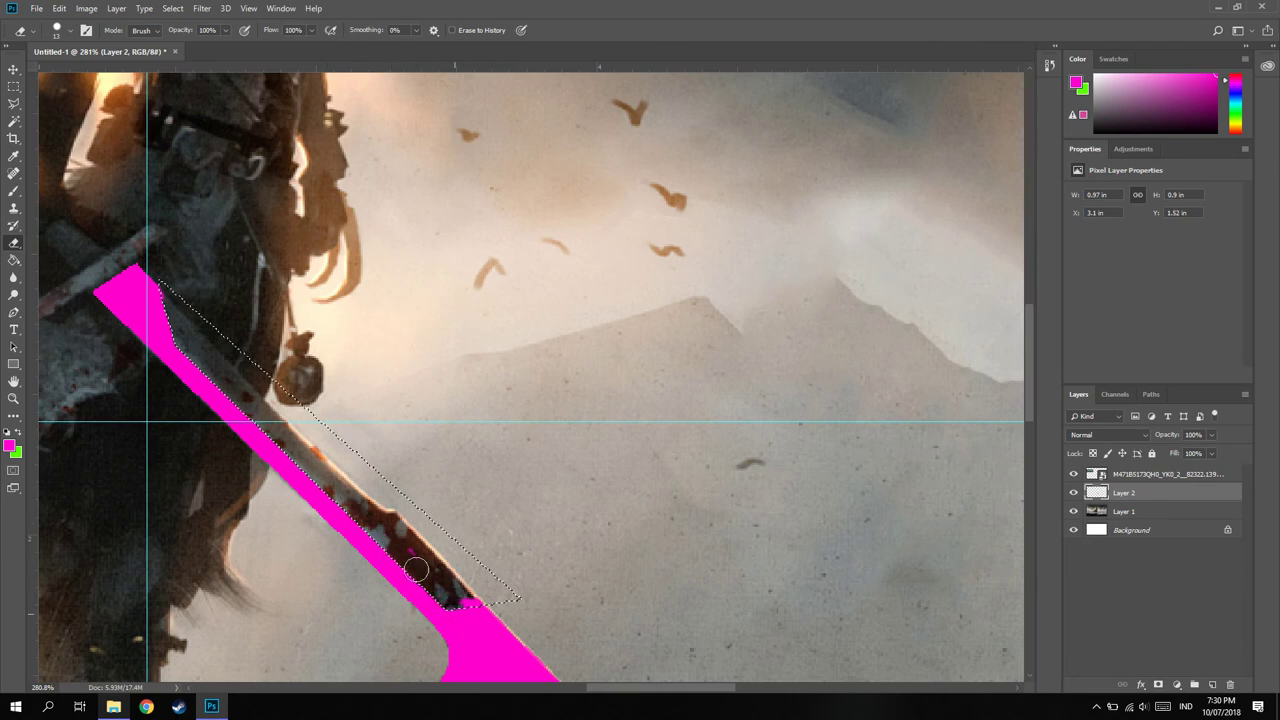
drag(427, 583, 462, 596)
click(14, 103)
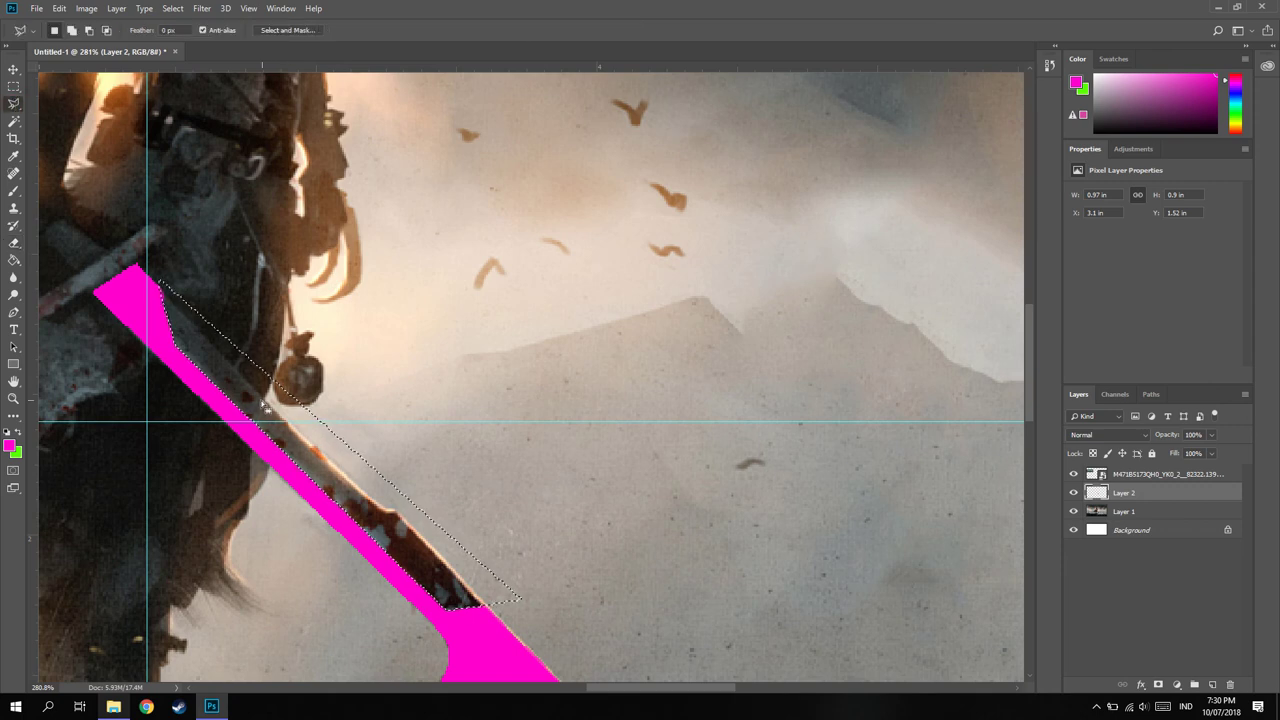
right_click(284, 420)
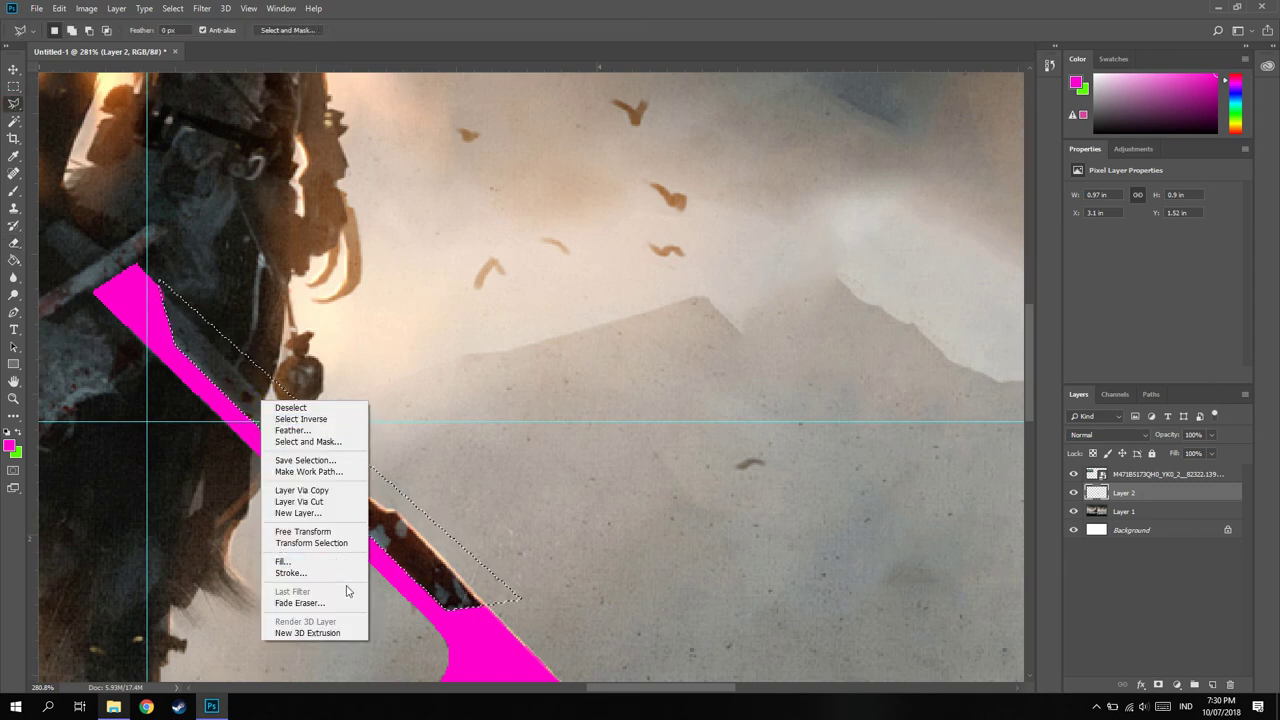
click(14, 262)
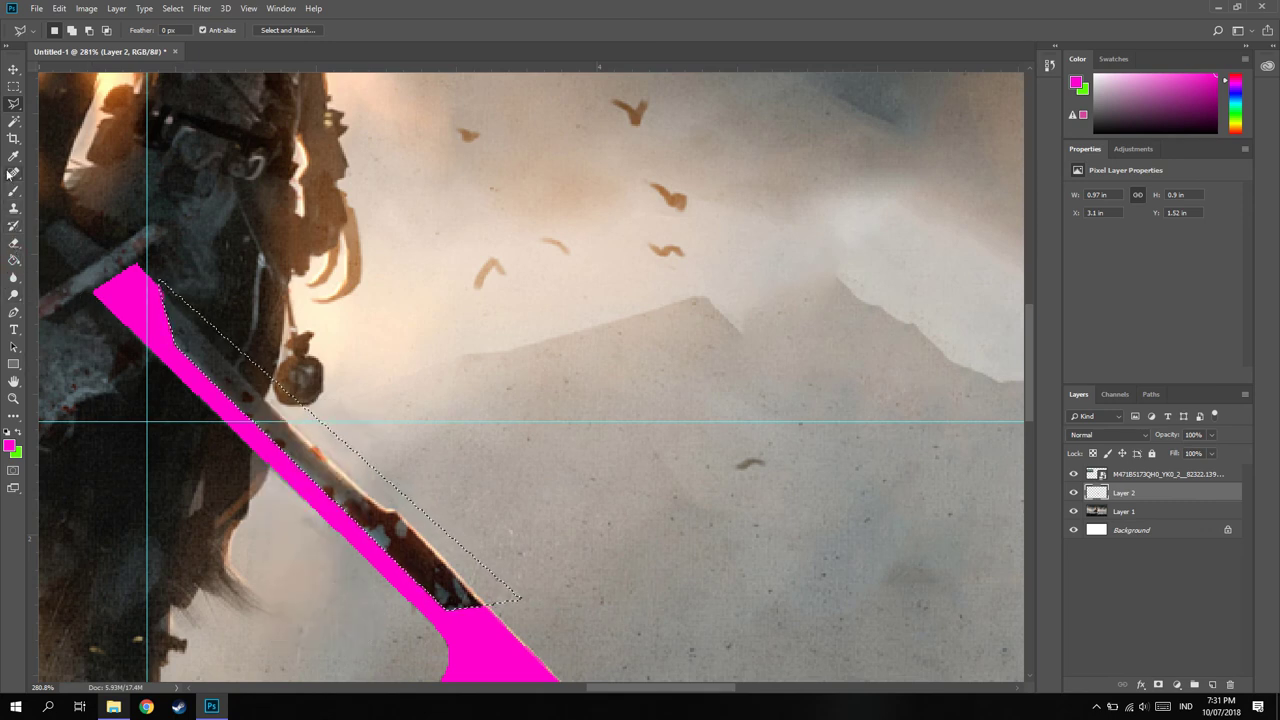
key(e)
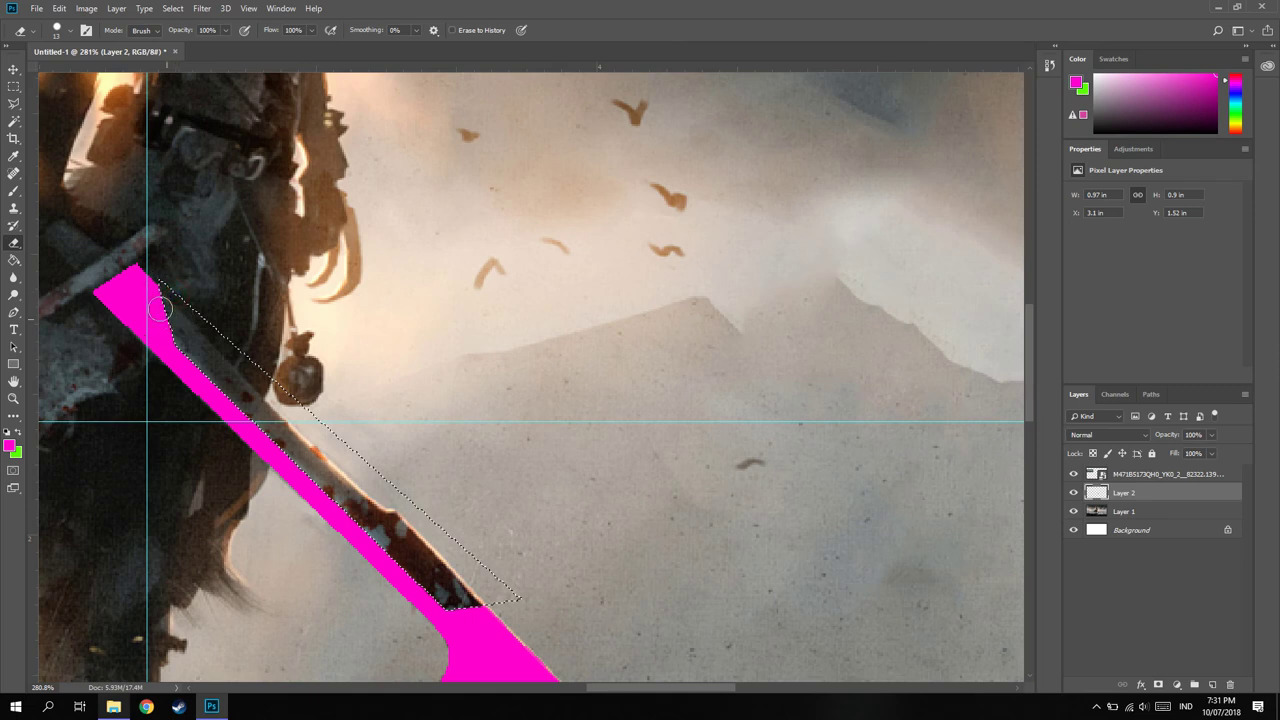
Switch the working layer between Layer 1 and Layer 2 and check the Move tool's layer list.
click(1126, 513)
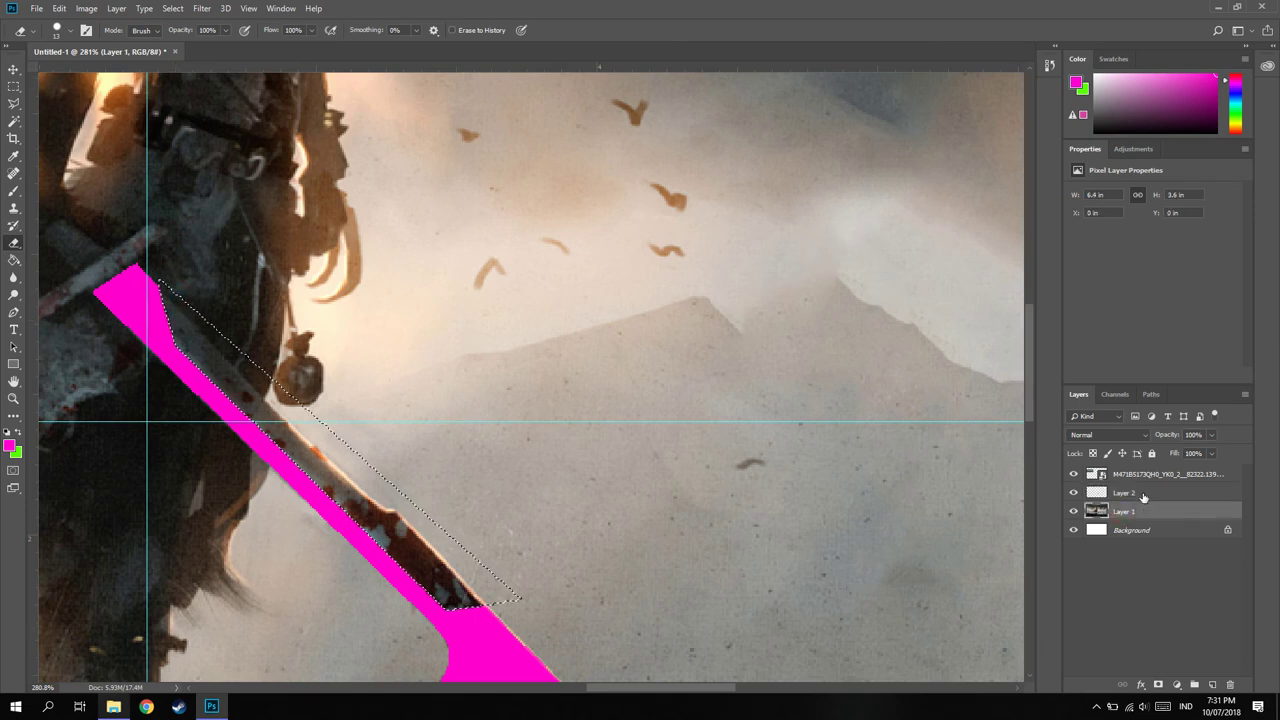
click(1136, 495)
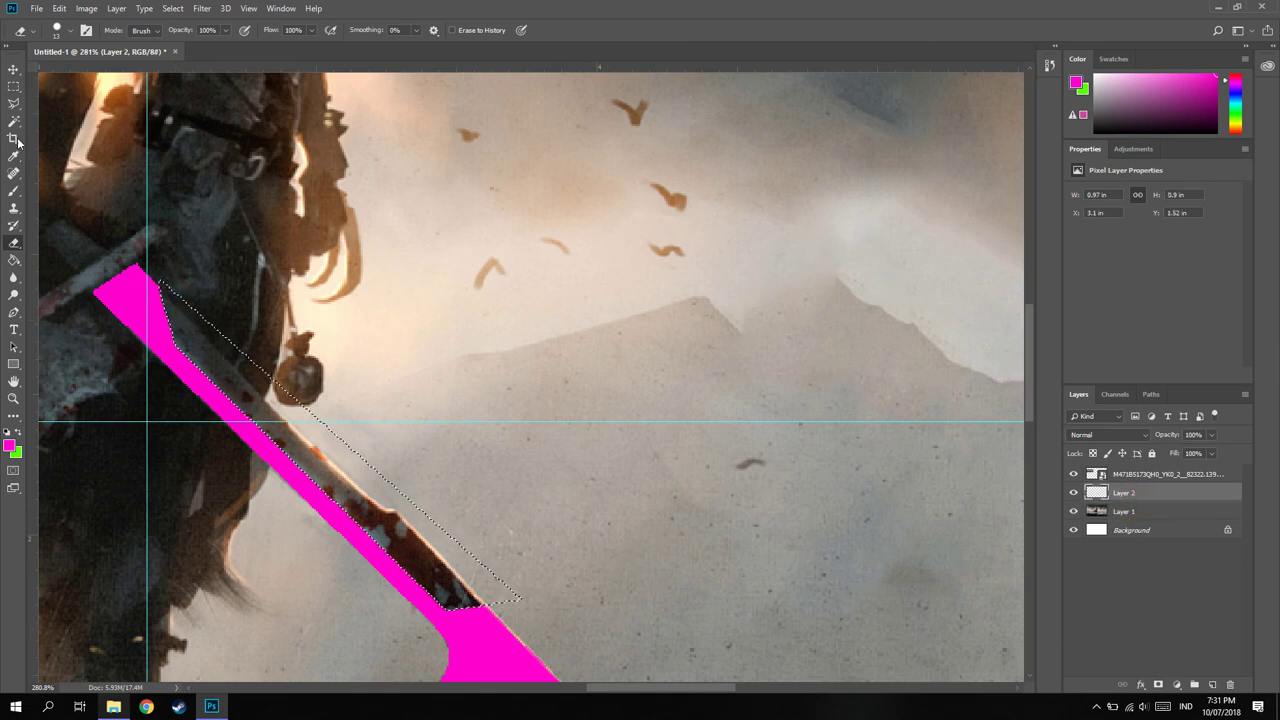
click(13, 85)
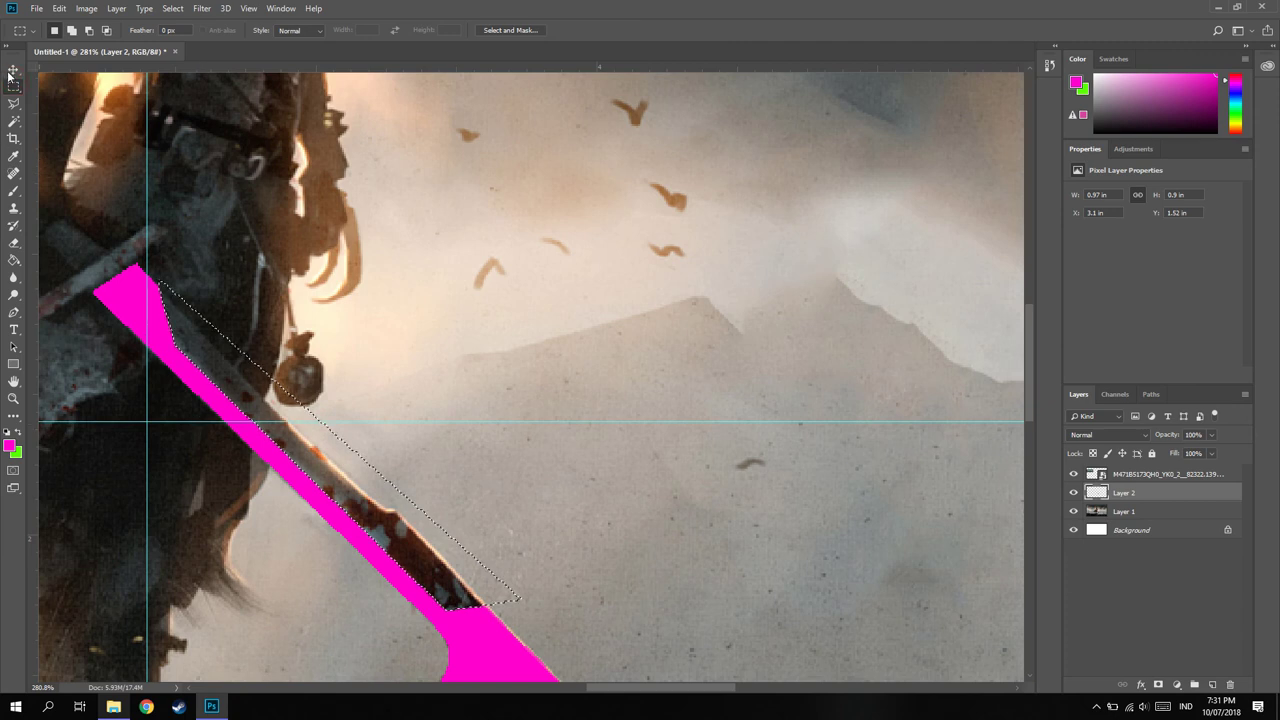
click(13, 69)
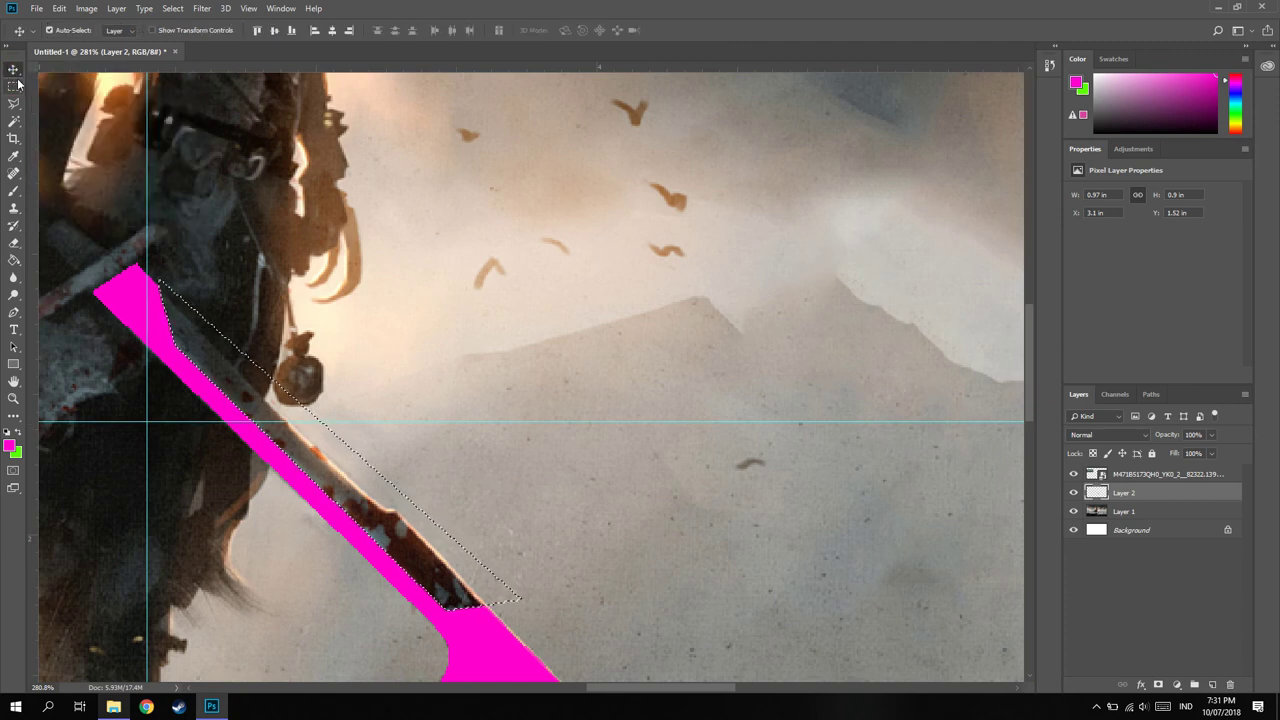
right_click(242, 372)
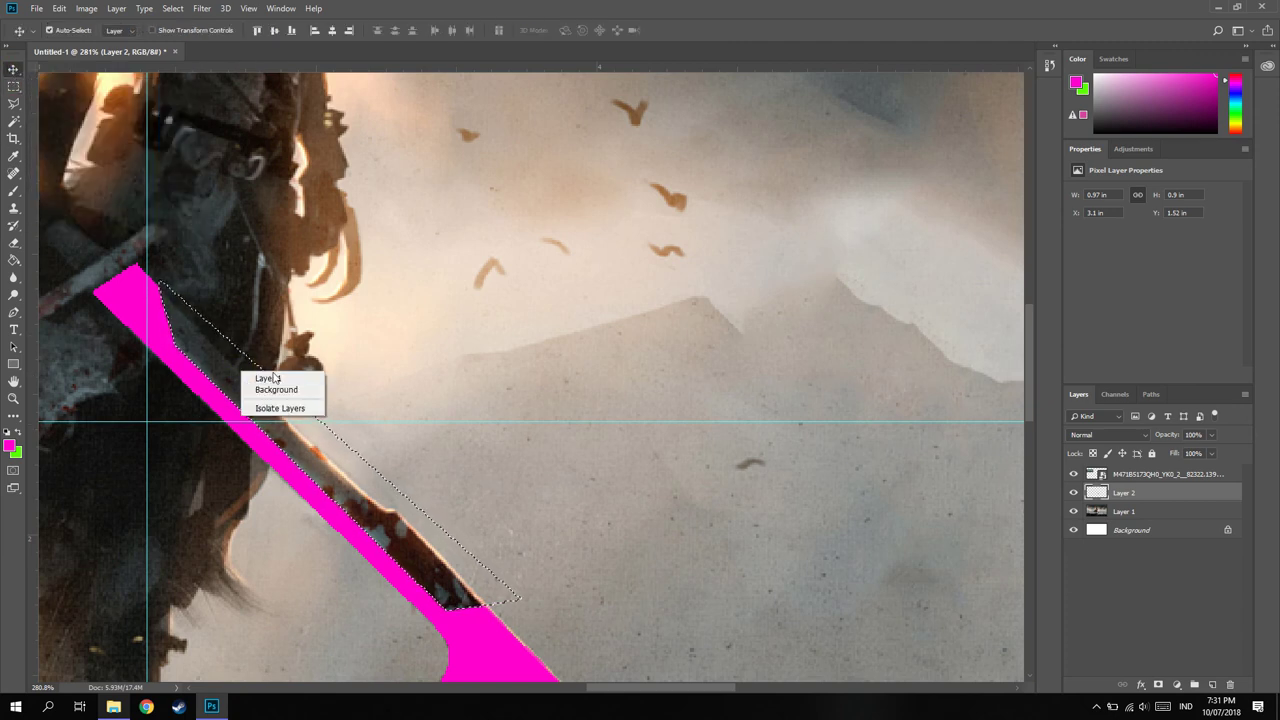
click(14, 90)
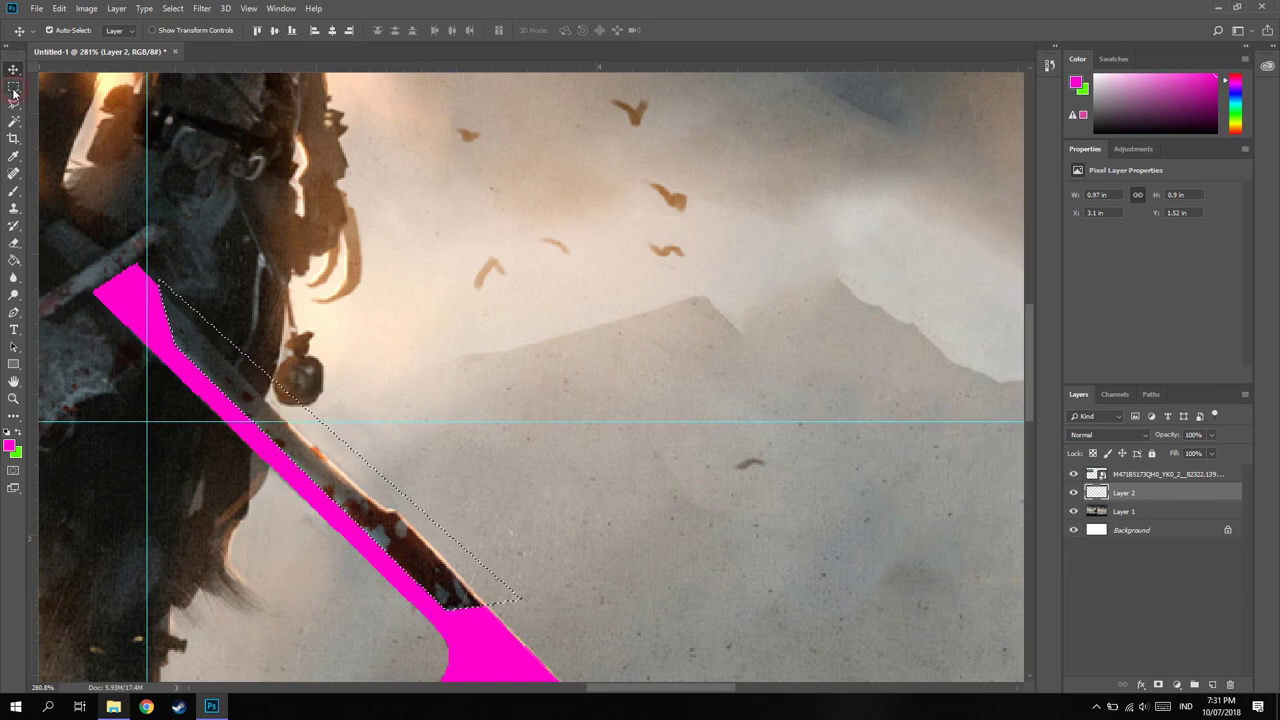
Deselect the blade-edge lasso selection from the Lasso tool's context menu.
click(13, 103)
click(14, 121)
right_click(14, 121)
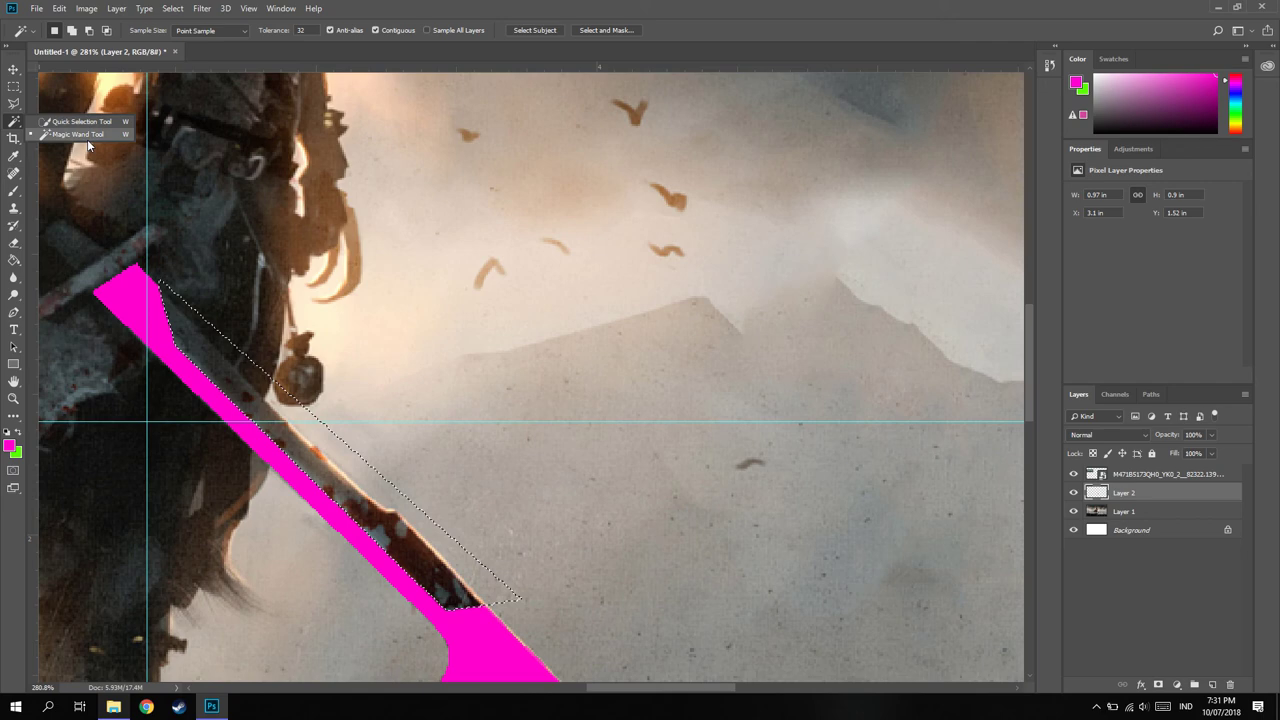
click(14, 103)
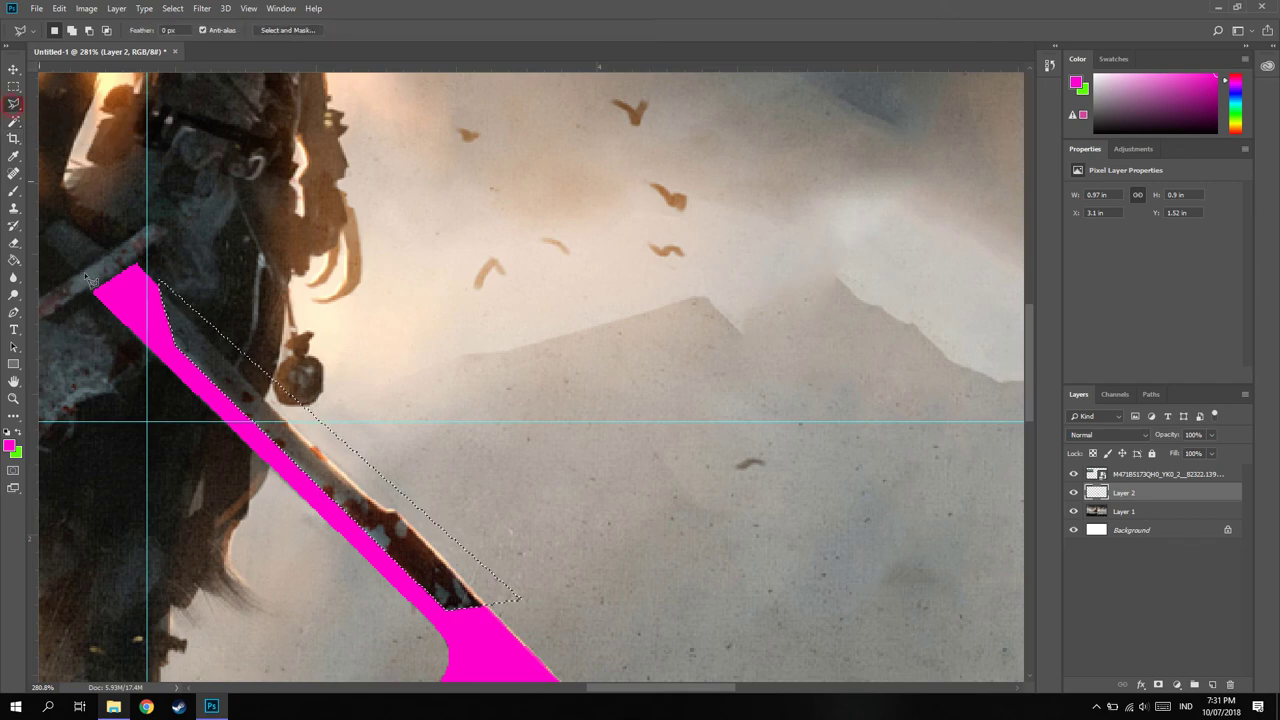
right_click(216, 368)
click(242, 376)
Zoom out to view the whole wallpaper with the magenta blade.
scroll(420, 625, down, 5)
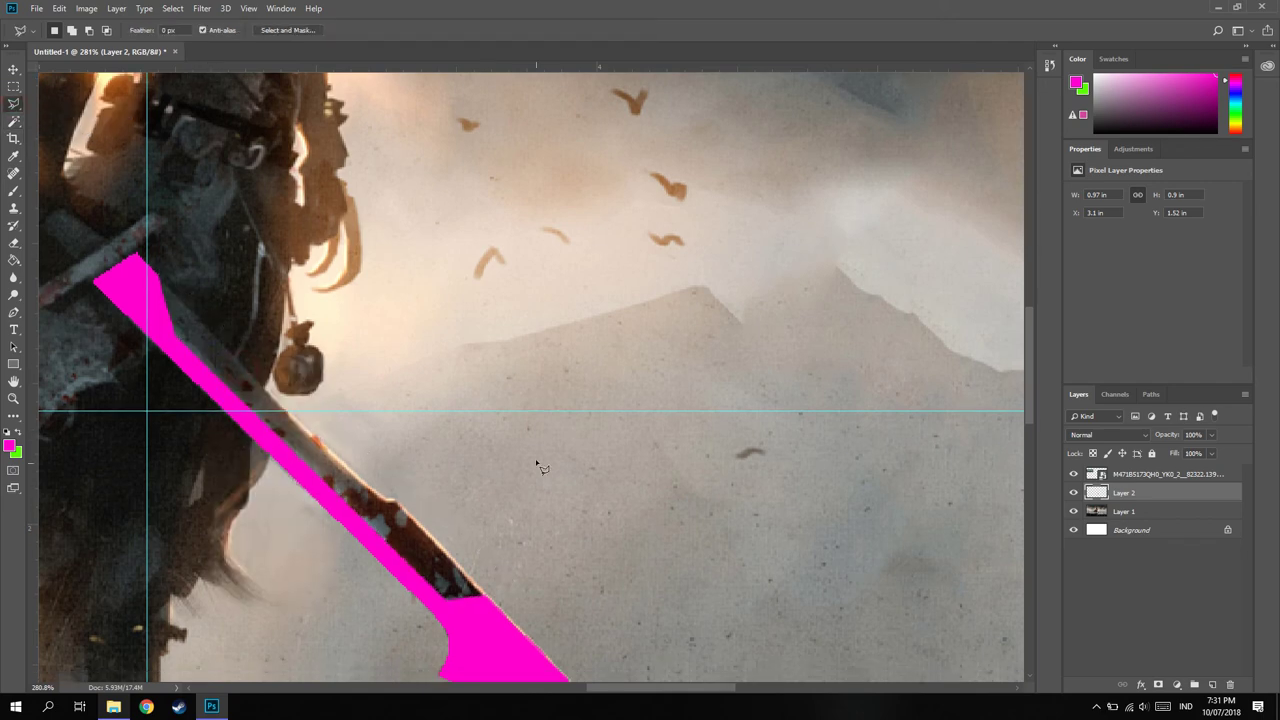
scroll(452, 490, up, 5)
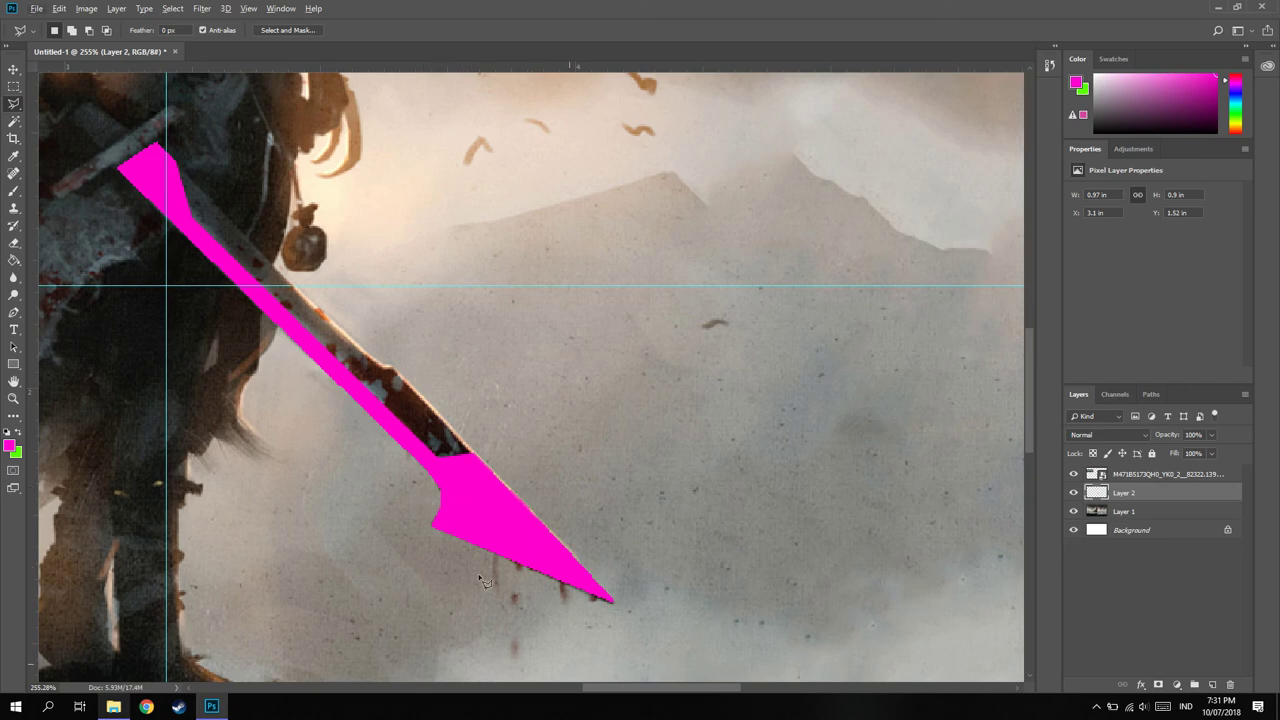
scroll(336, 428, down, 2)
scroll(345, 420, down, 2)
scroll(360, 410, down, 1)
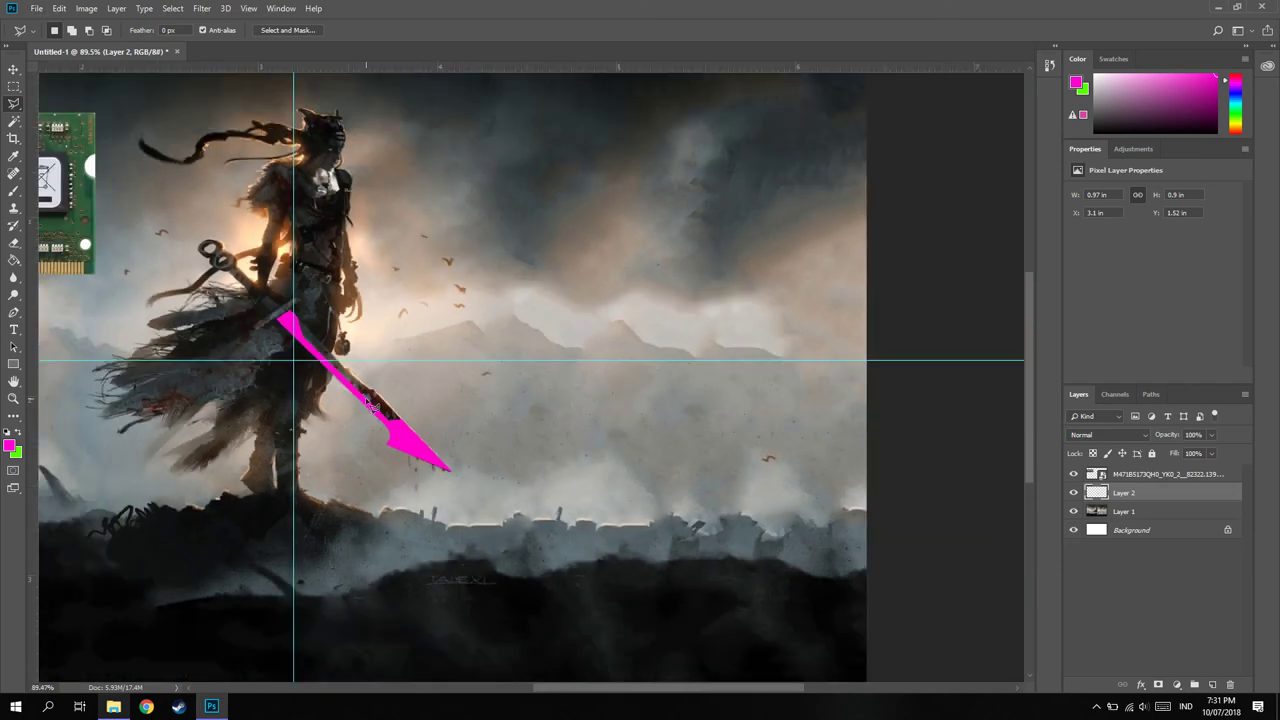
scroll(370, 405, down, 1)
scroll(368, 403, left, 3)
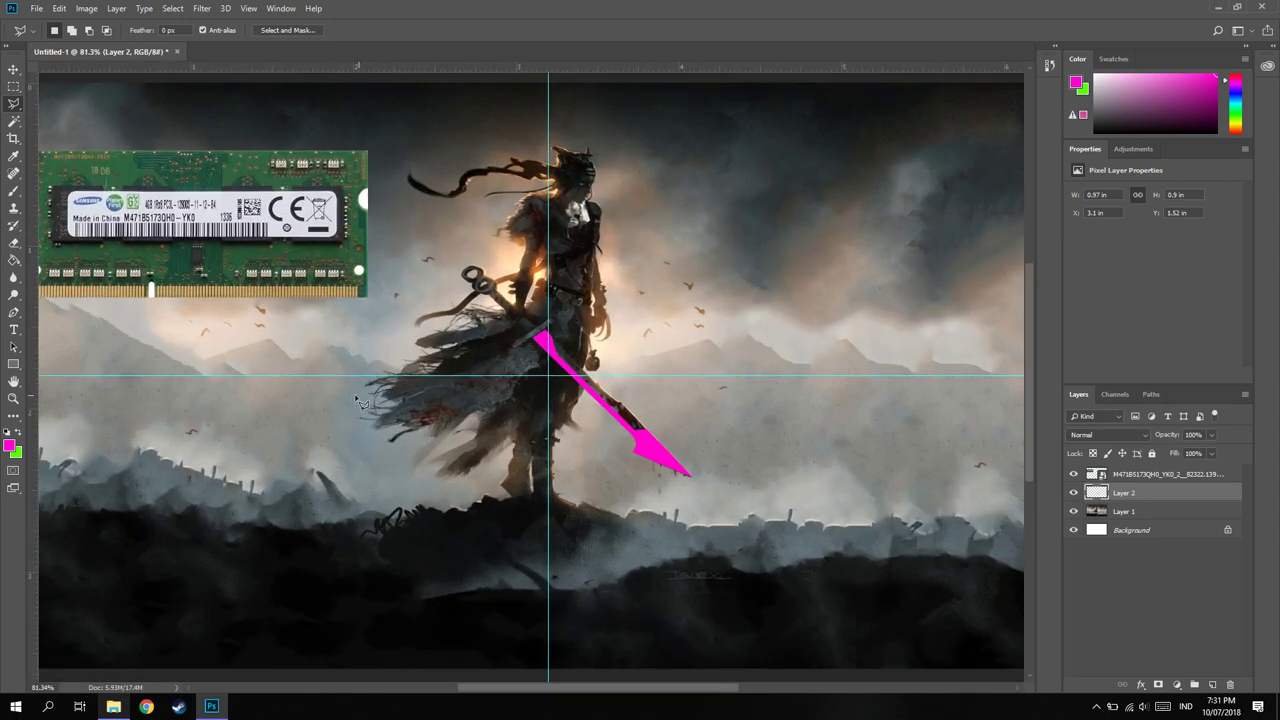
click(12, 122)
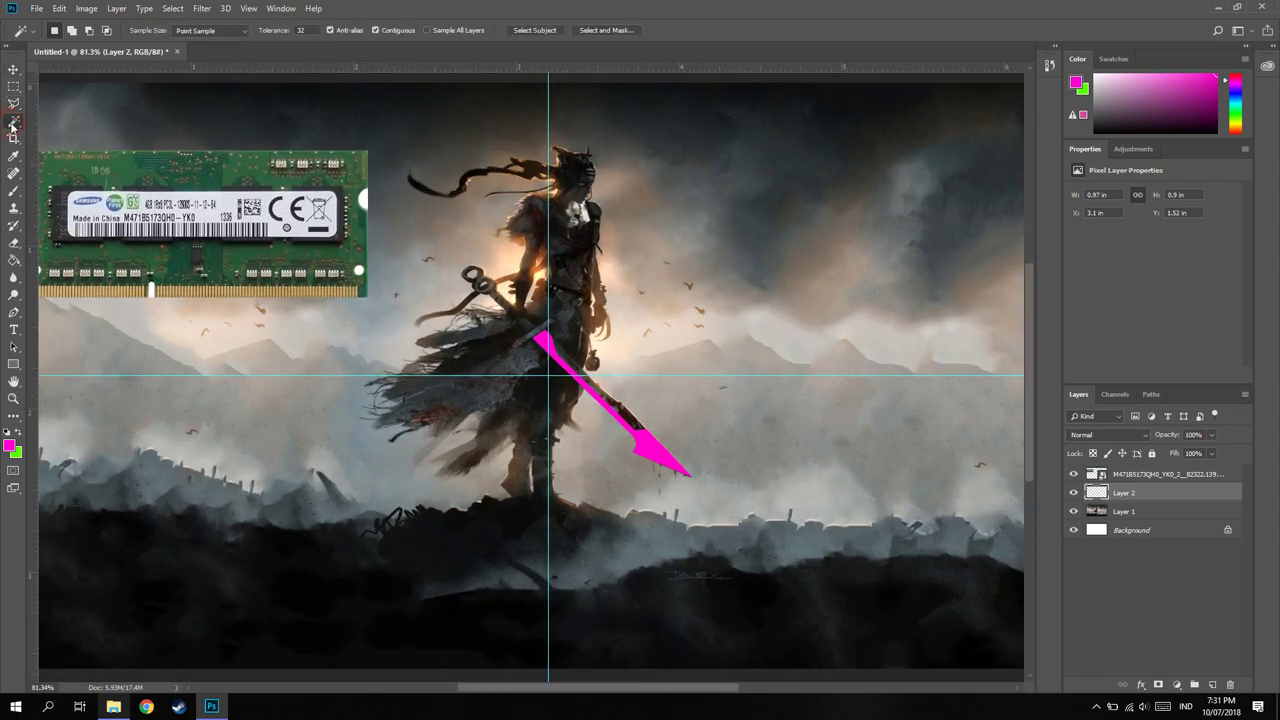
Set Quick Selection to Add to Selection, then duplicate Layer 1 as Layer 1 copy.
right_click(16, 124)
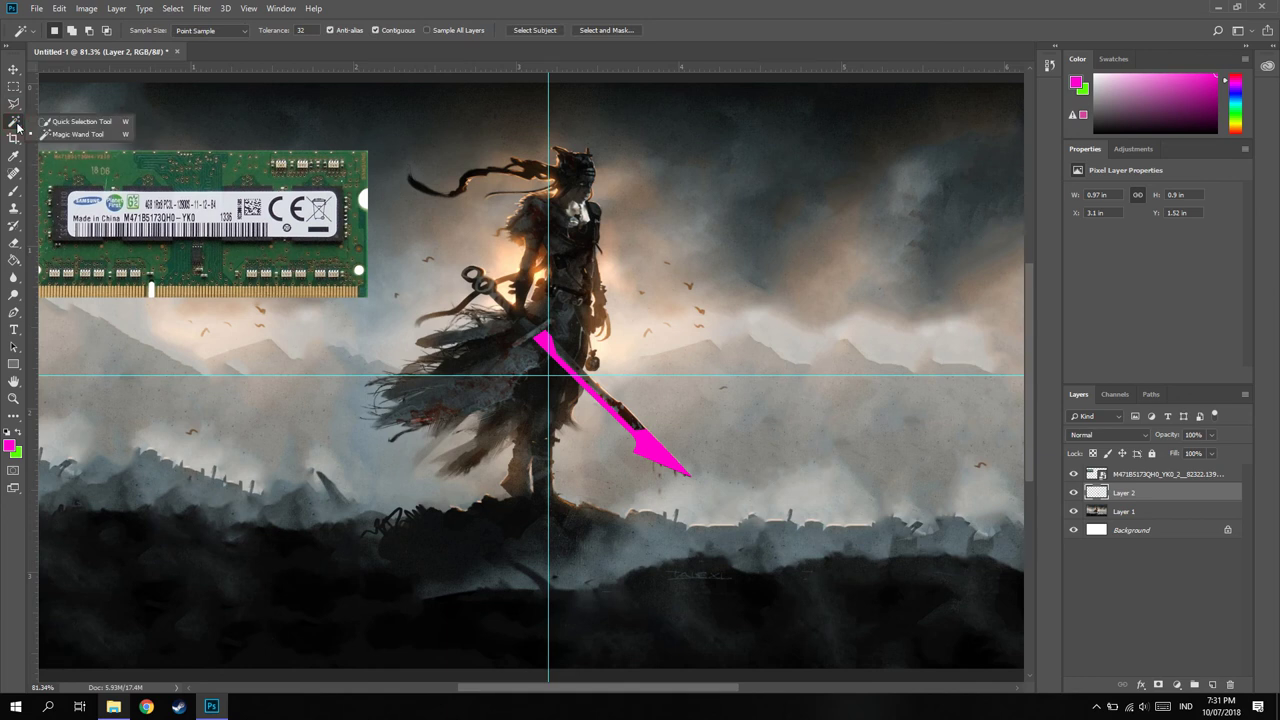
click(86, 122)
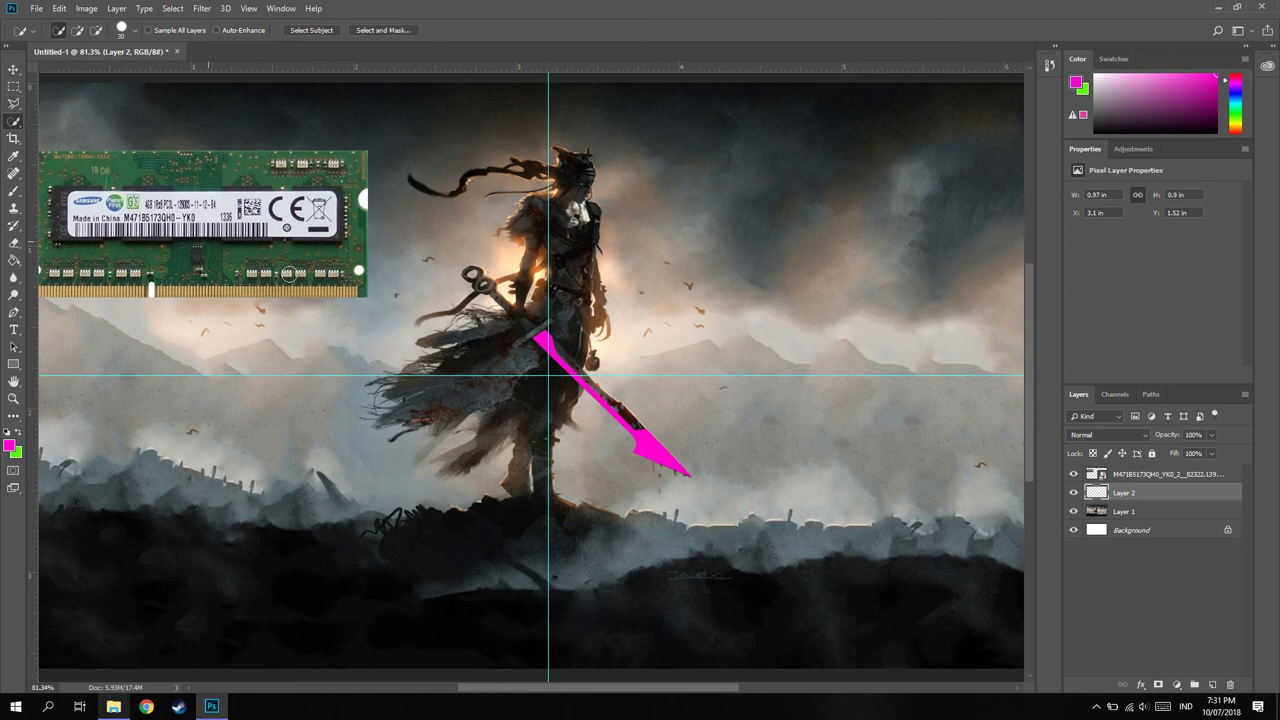
click(744, 263)
click(1151, 512)
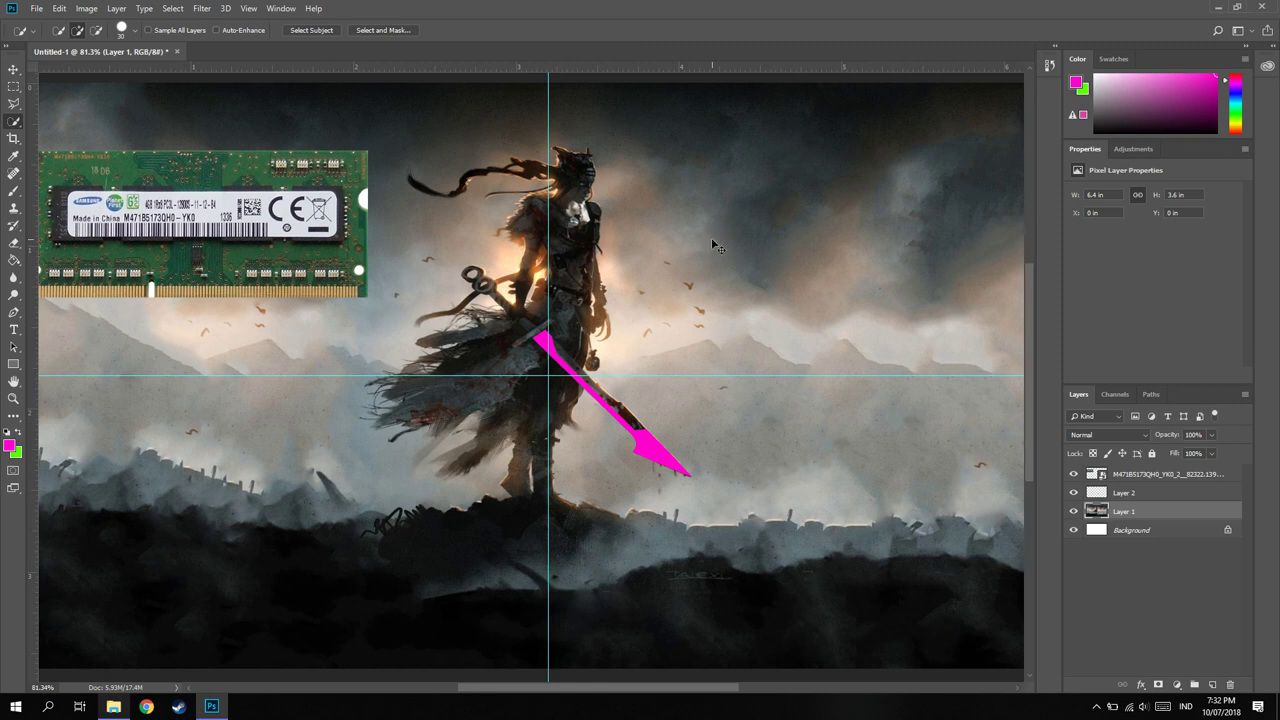
key(ctrl+j)
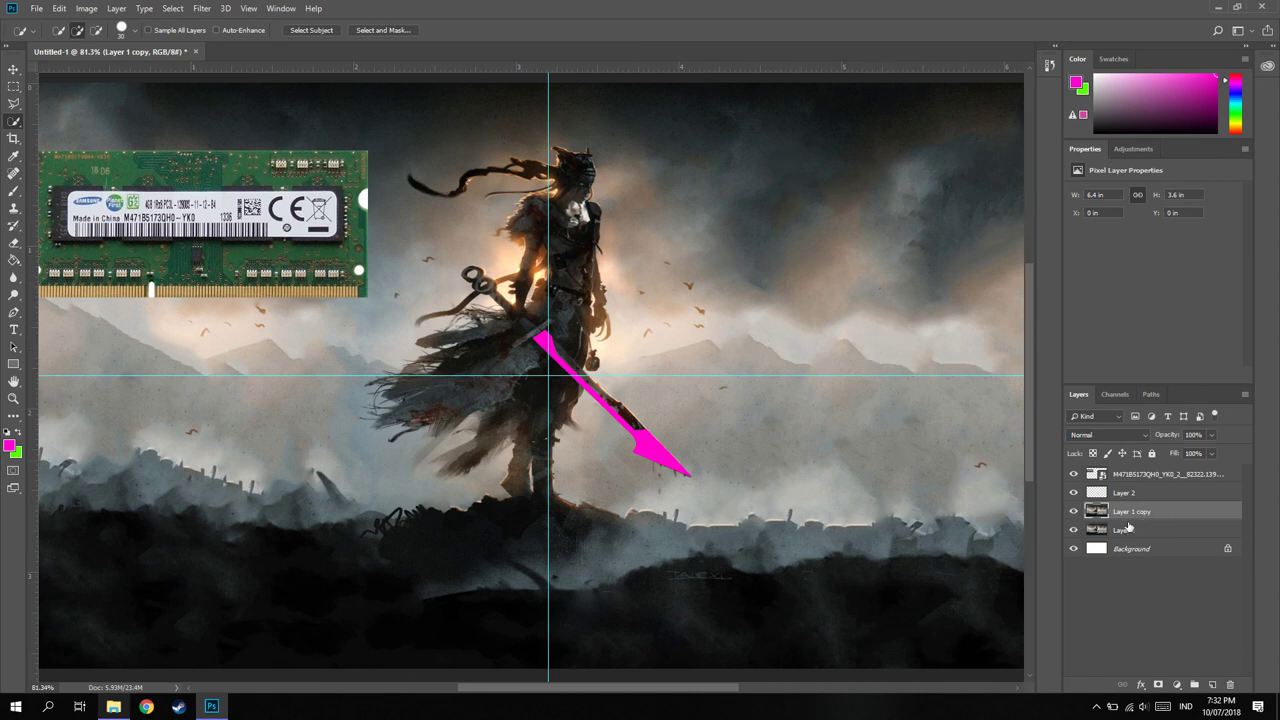
click(1162, 512)
Quick-select the warrior on Layer 1 and copy her to new Layer 3 via Layer Via Copy.
click(1133, 530)
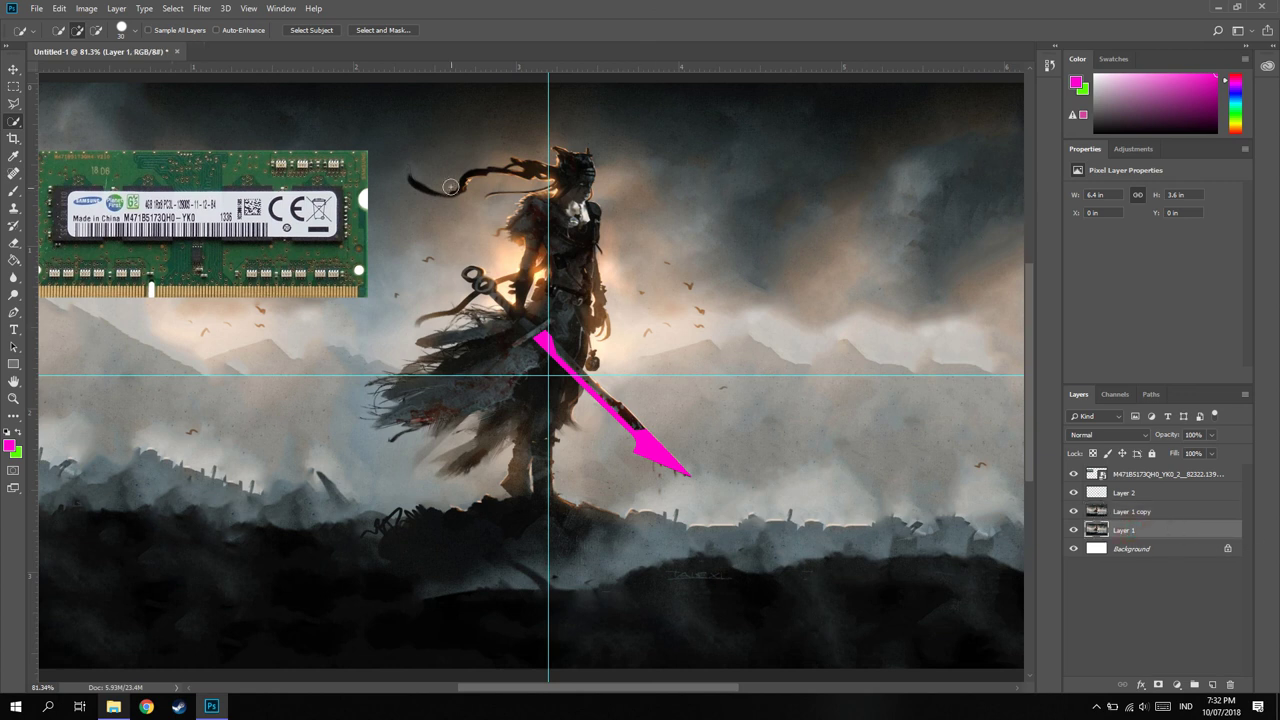
click(568, 200)
click(421, 185)
mouse_move(575, 225)
mouse_down()
mouse_move(589, 319)
mouse_move(510, 365)
mouse_up()
mouse_move(428, 384)
mouse_down()
mouse_move(515, 417)
mouse_move(534, 373)
mouse_move(483, 286)
mouse_up()
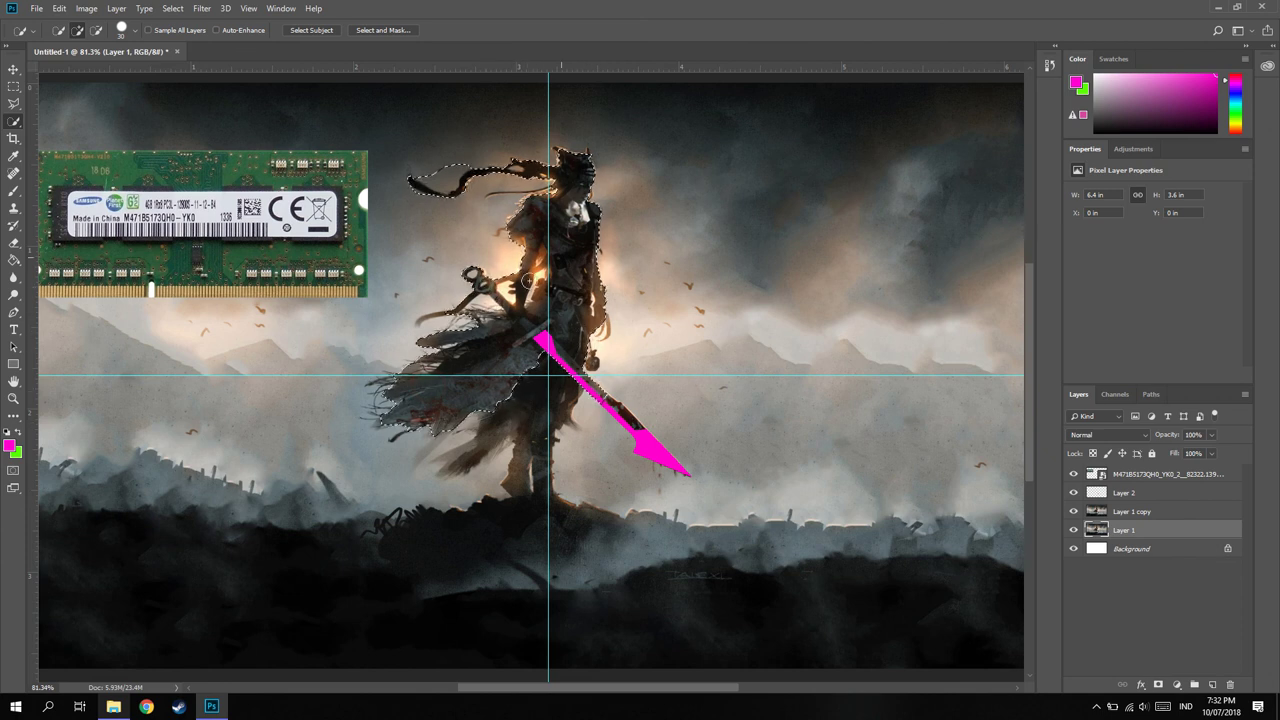
right_click(566, 276)
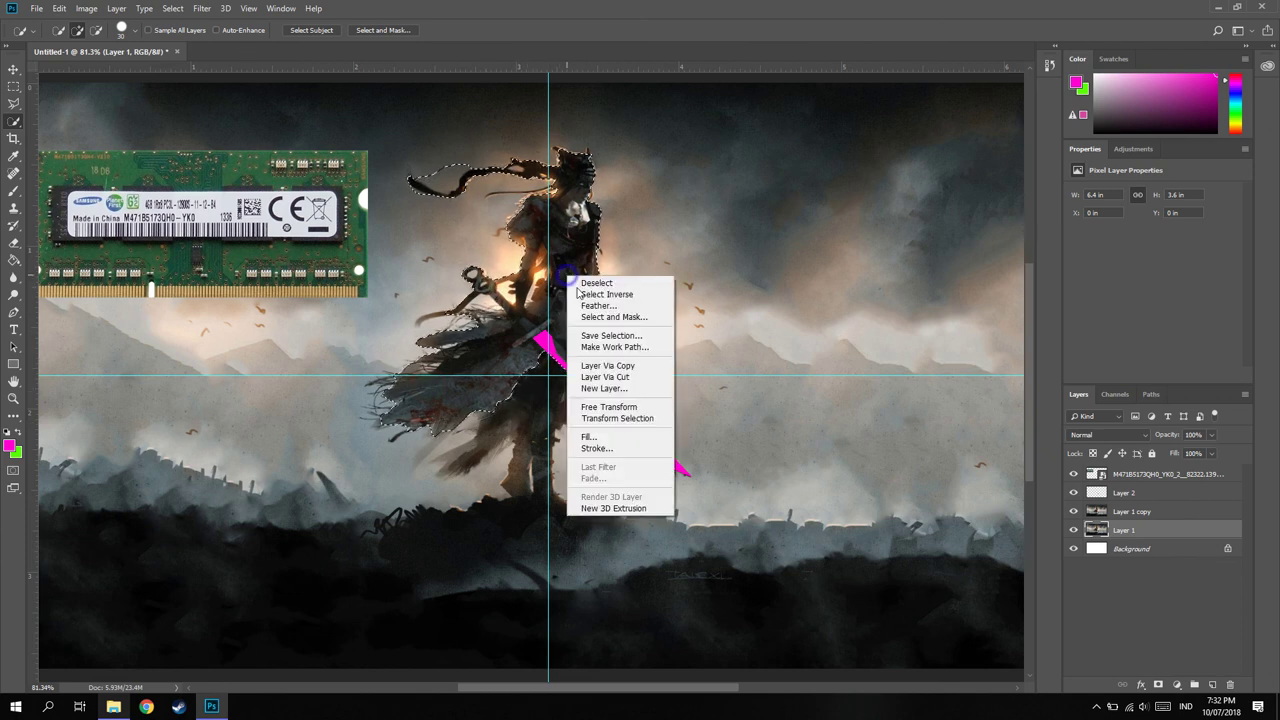
click(615, 369)
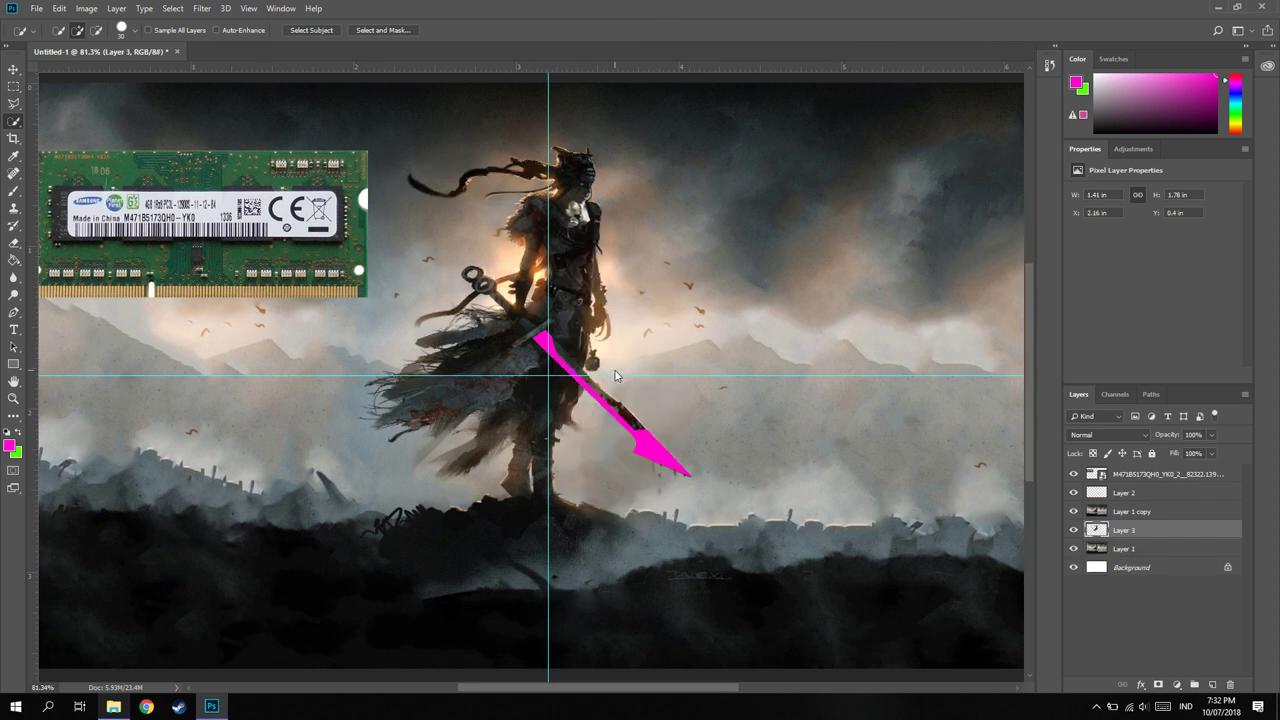